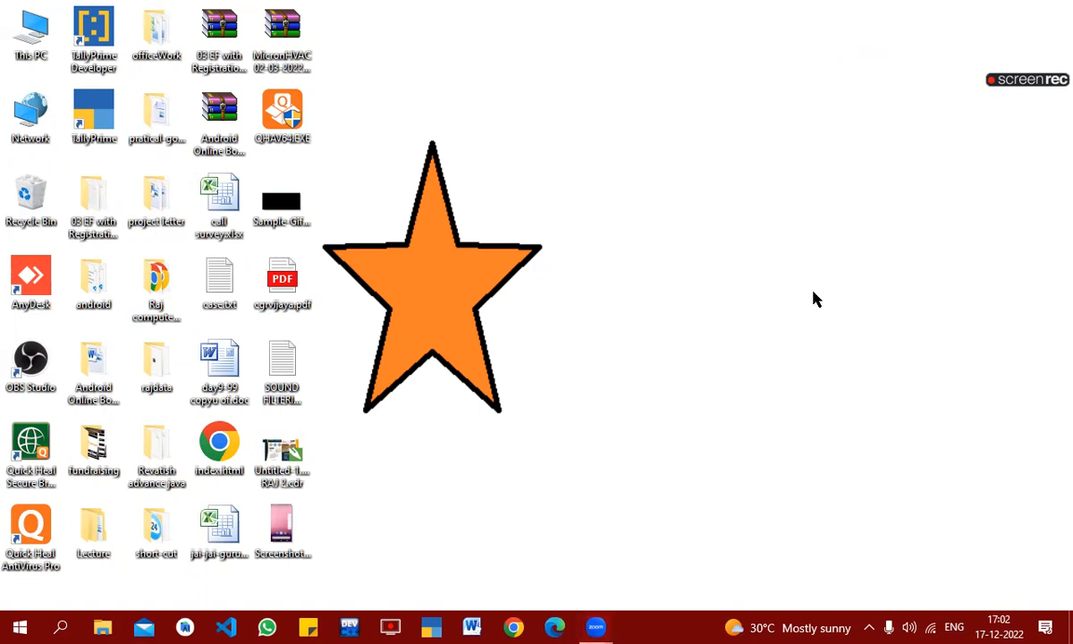
Step: Find Microsoft Excel 2010 through the system search and open it with a blank workbook
key(super)
key(super)
key(super)
text(ex)
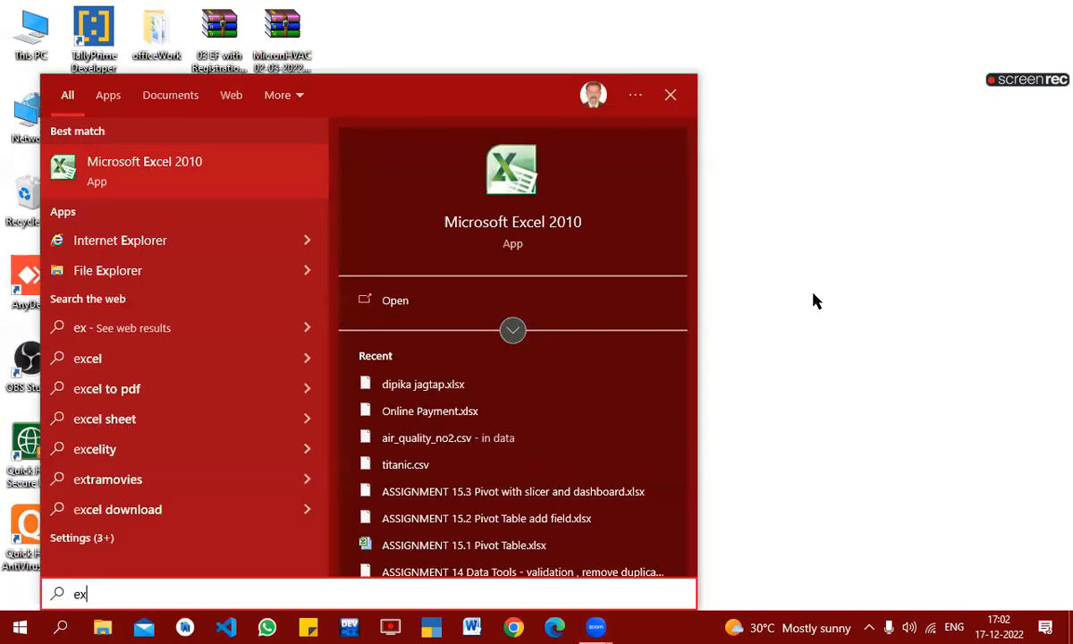
click(184, 167)
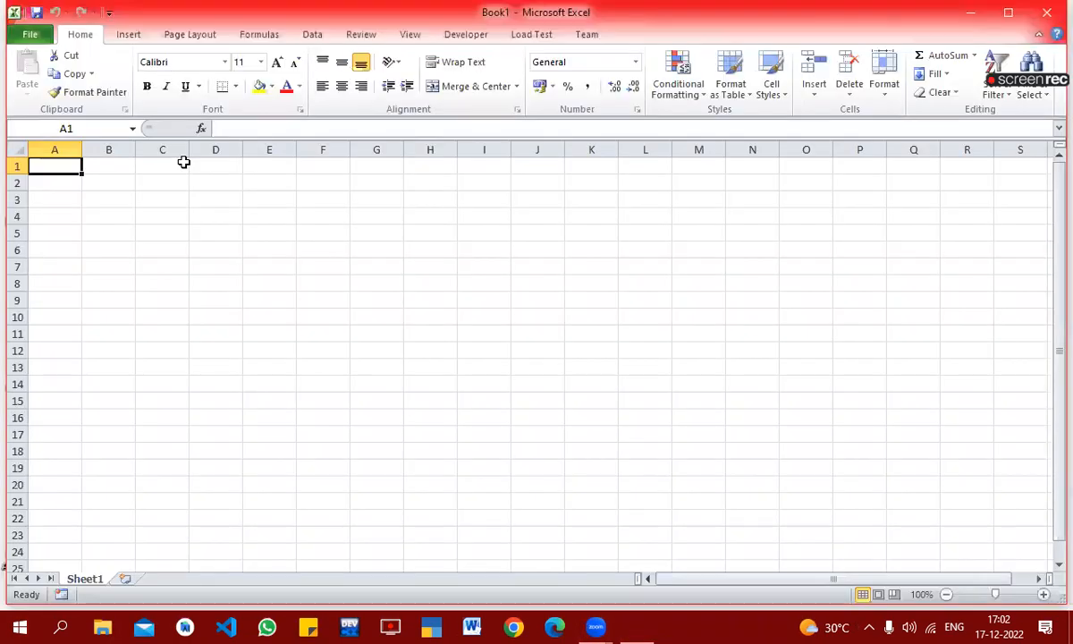
Step: Enter the header "Revenue | income" in cell A1 of the blank sheet
click(429, 232)
click(72, 166)
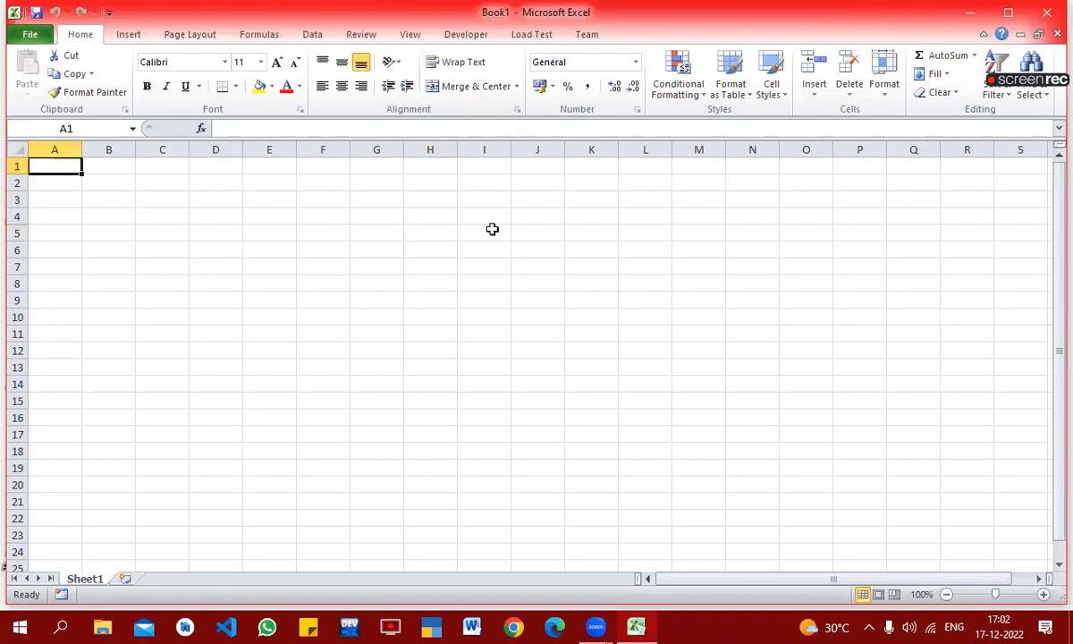
key(Right)
key(Left)
text(RE)
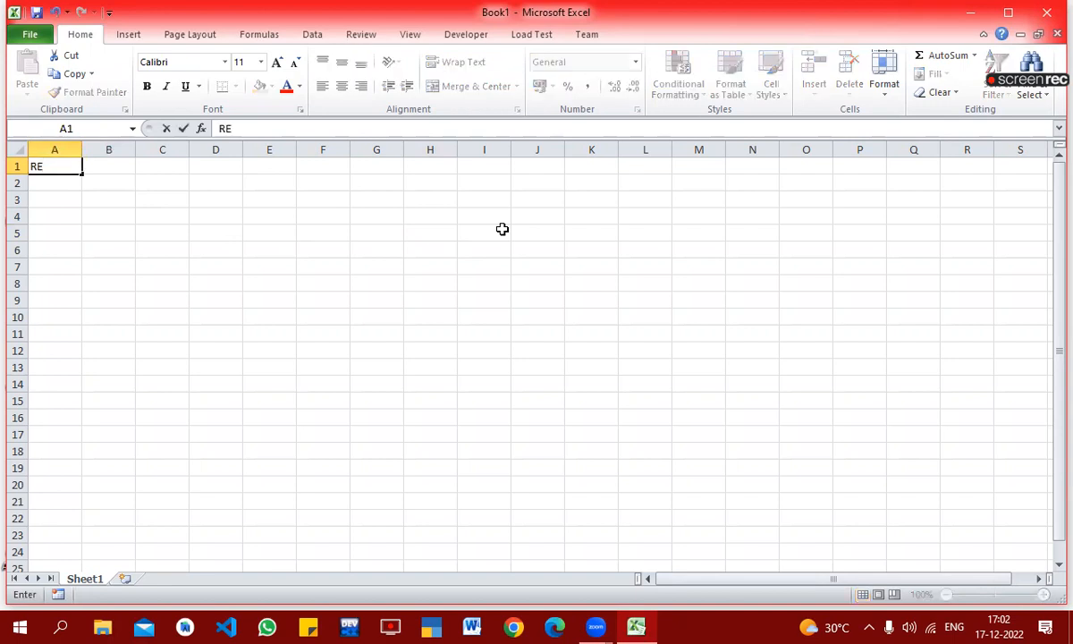
key(BackSpace)
text(evenue)
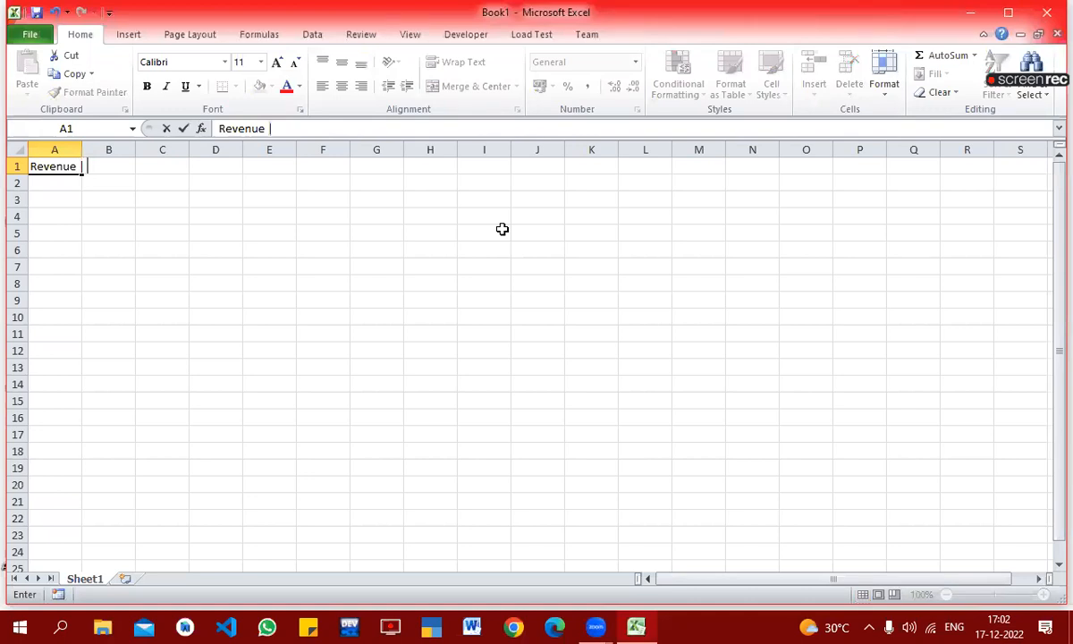
text( | income)
key(Tab)
Step: Enter the header "Expances" in B1 and auto-fit the width of column A to its header
text(Ex)
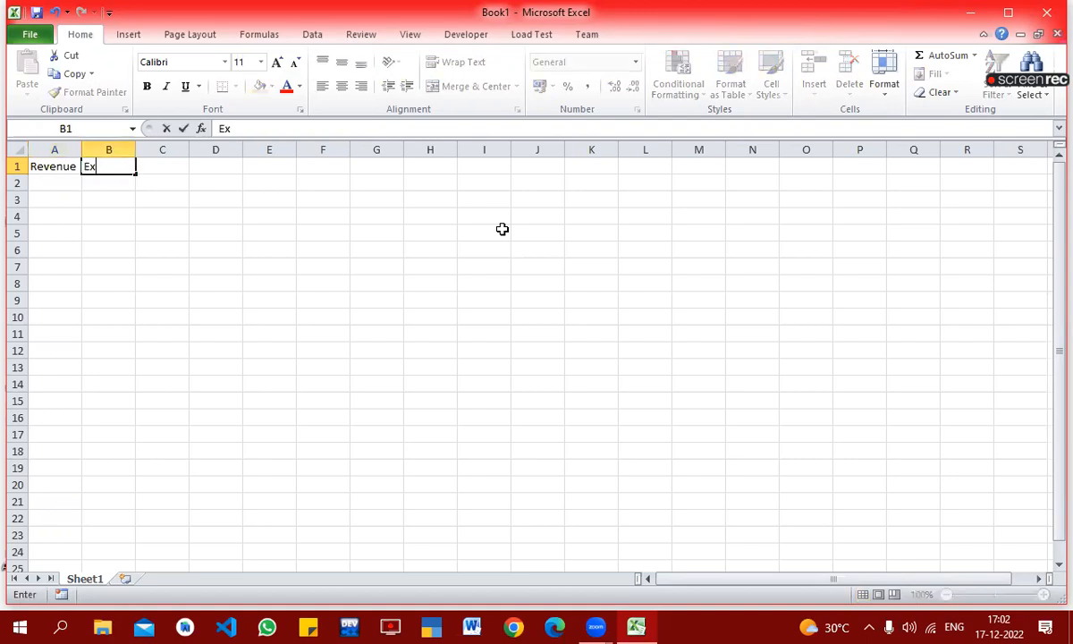
text(pances)
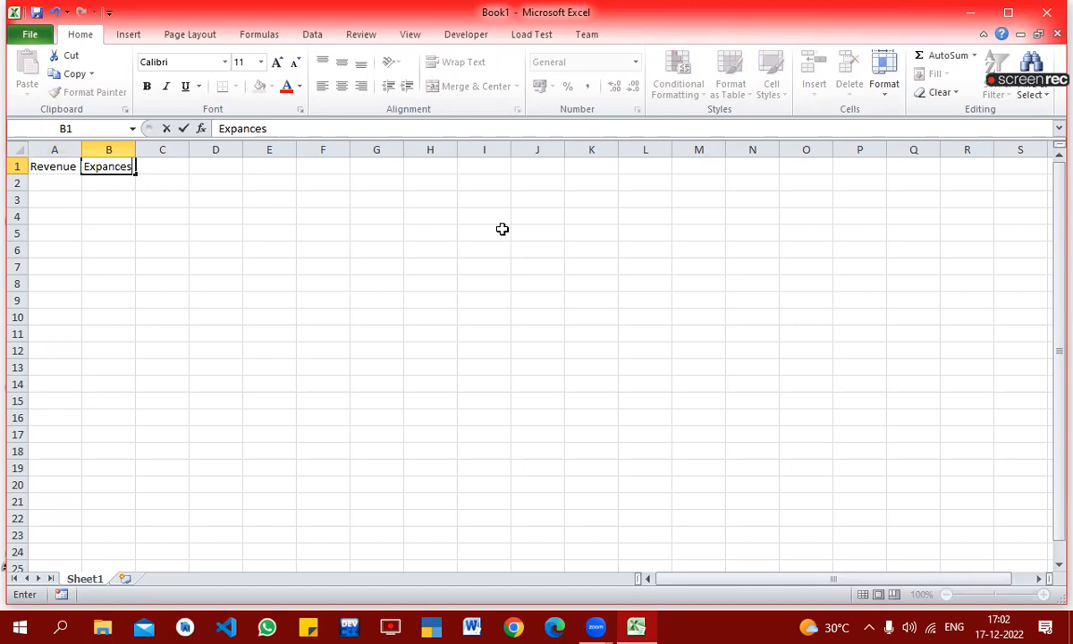
key(Return)
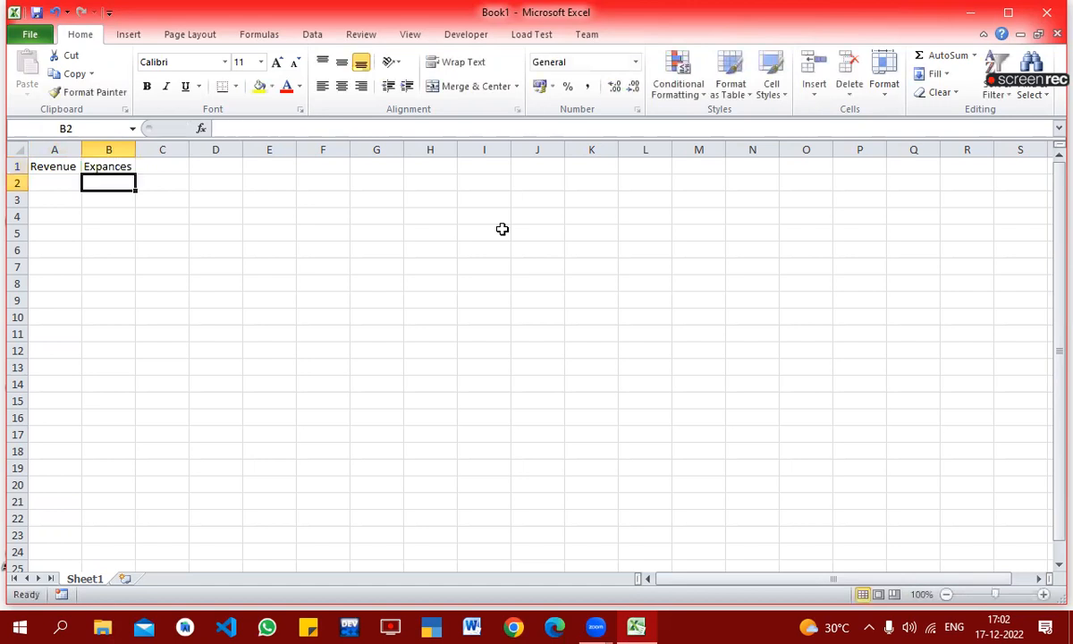
double_click(81, 148)
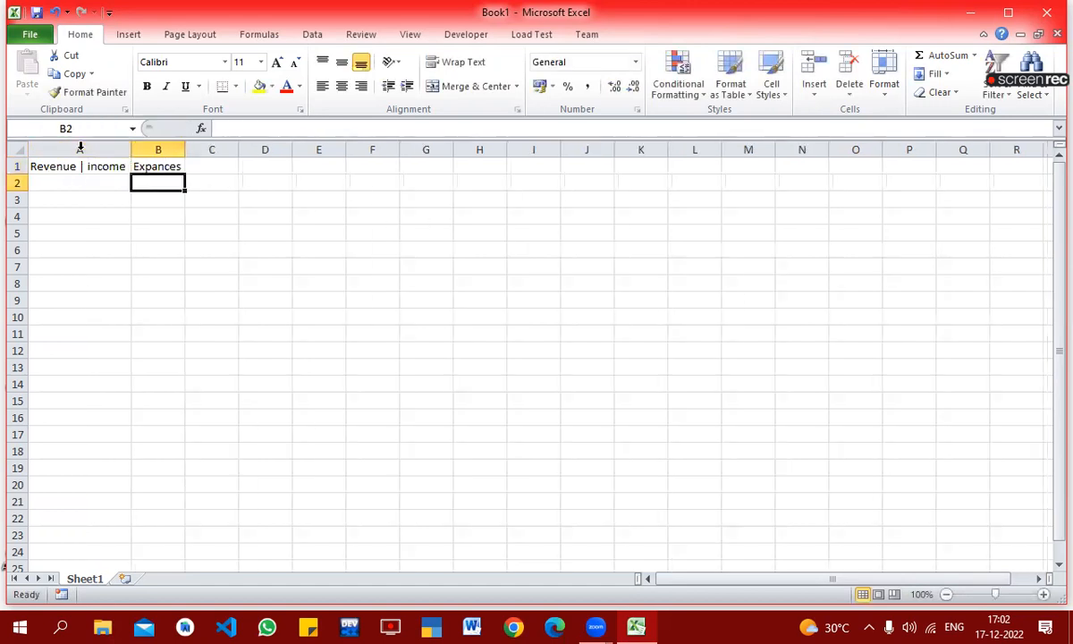
Step: Fill in the first data row with 150000 as revenue in A2 and 75000 as expenses in B2
click(139, 283)
click(76, 184)
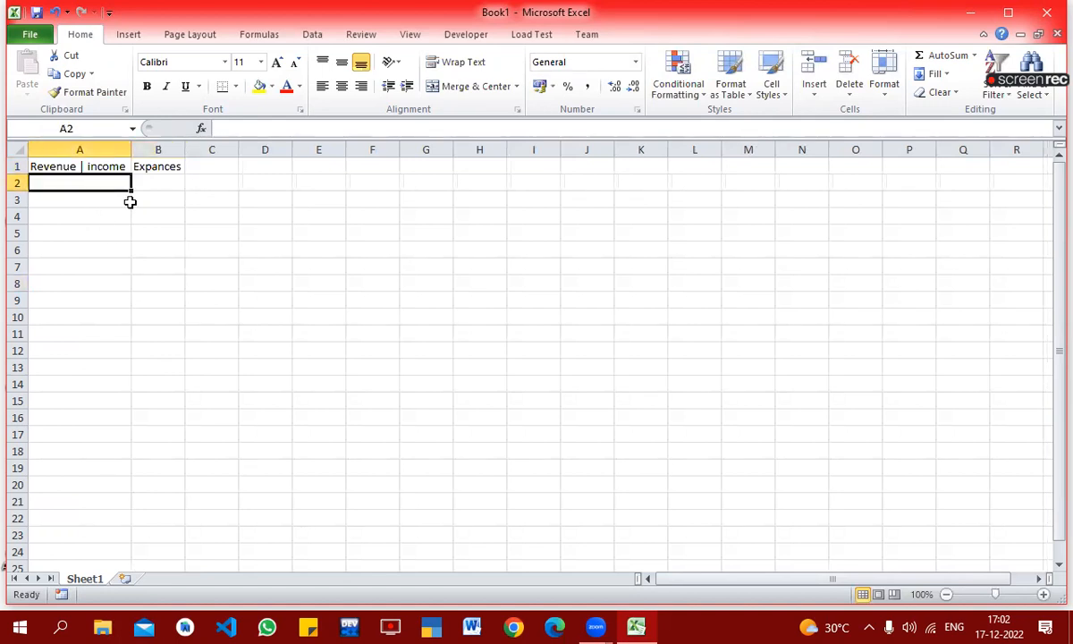
text(150000)
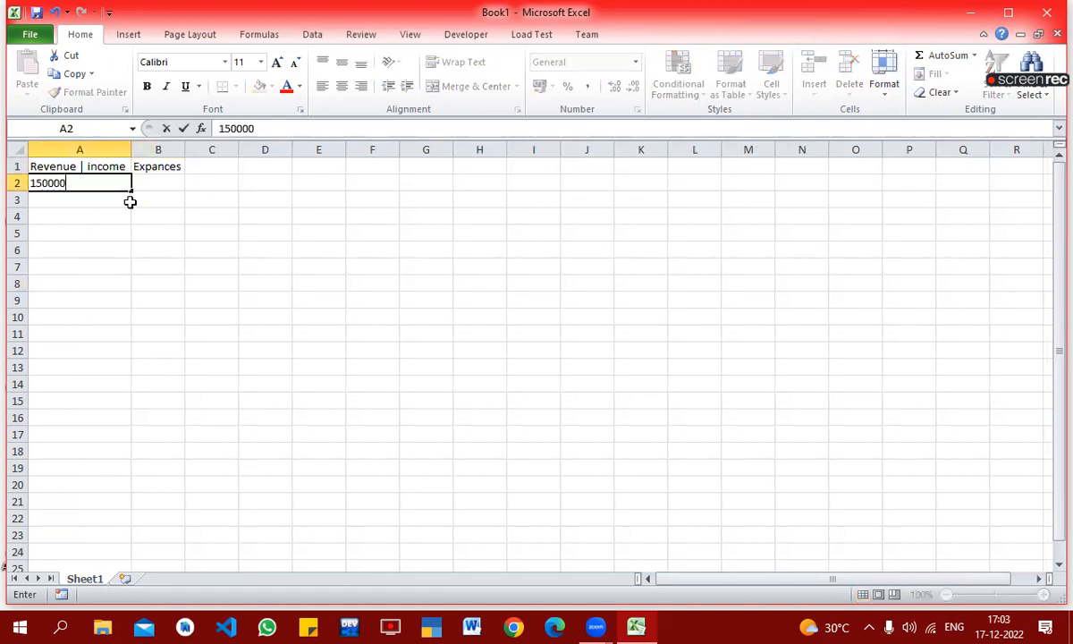
key(Return)
key(Up)
key(Right)
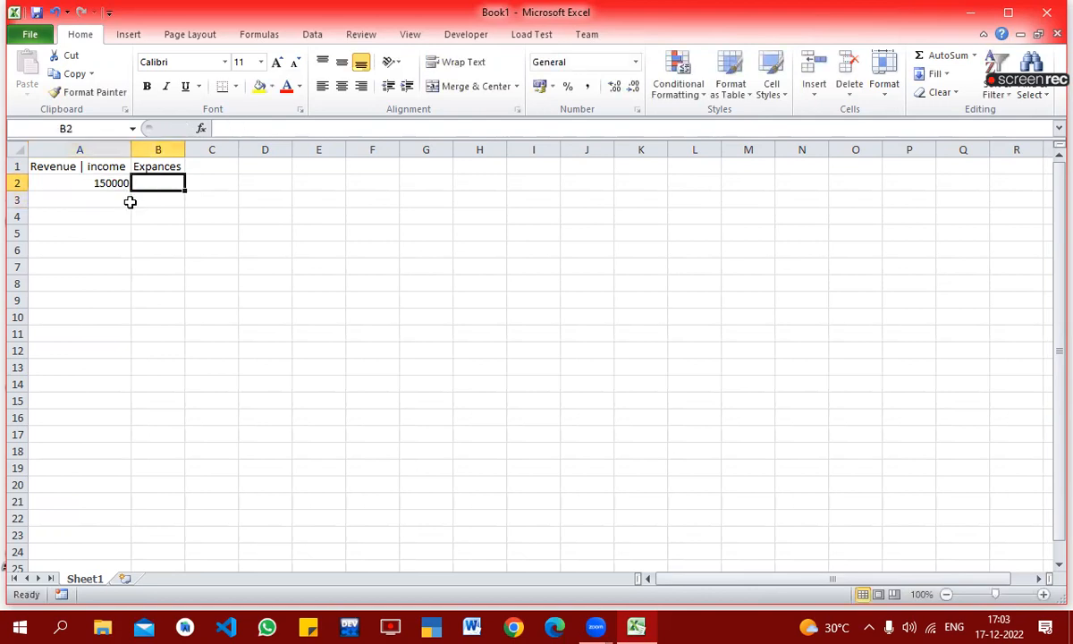
text(75000)
key(Return)
Step: Fill in the second data row with 225000 in A3 and 160000 in B3
key(Left)
text(225000)
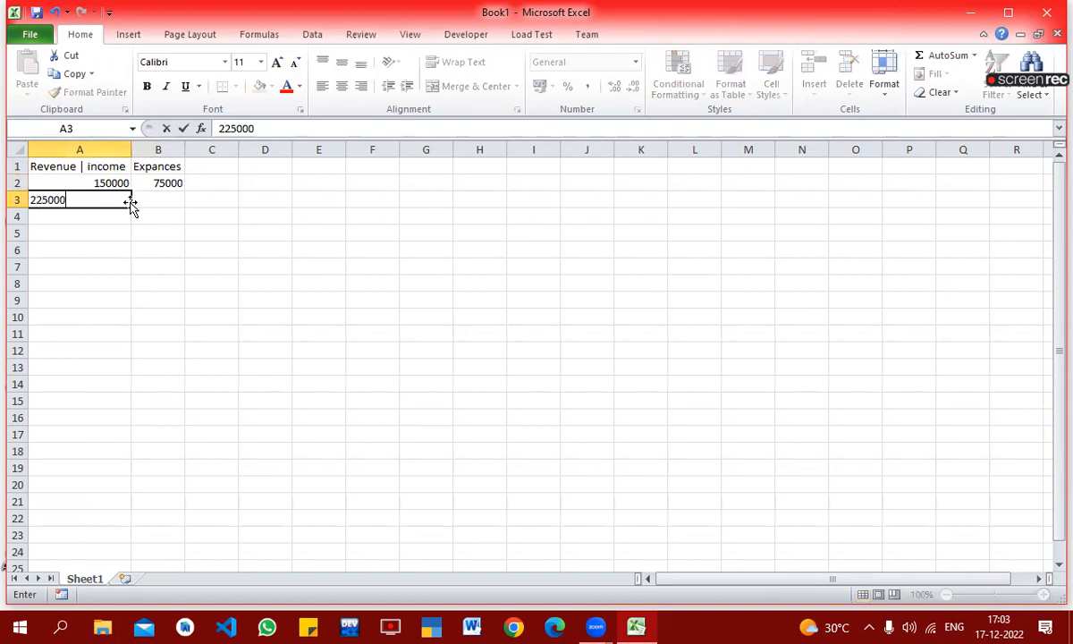
key(Tab)
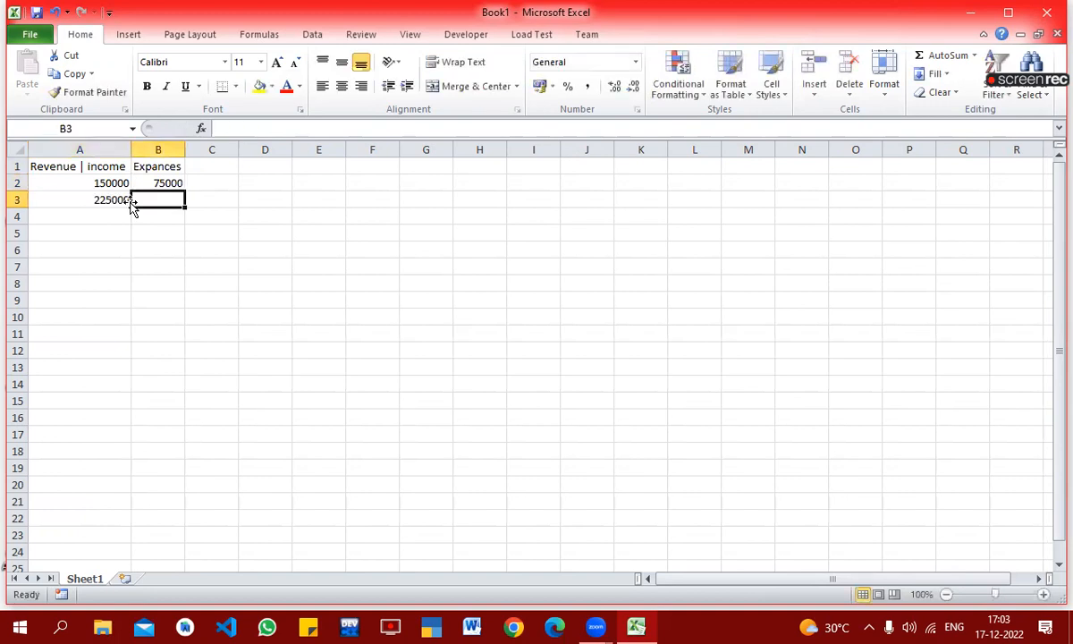
text(1600)
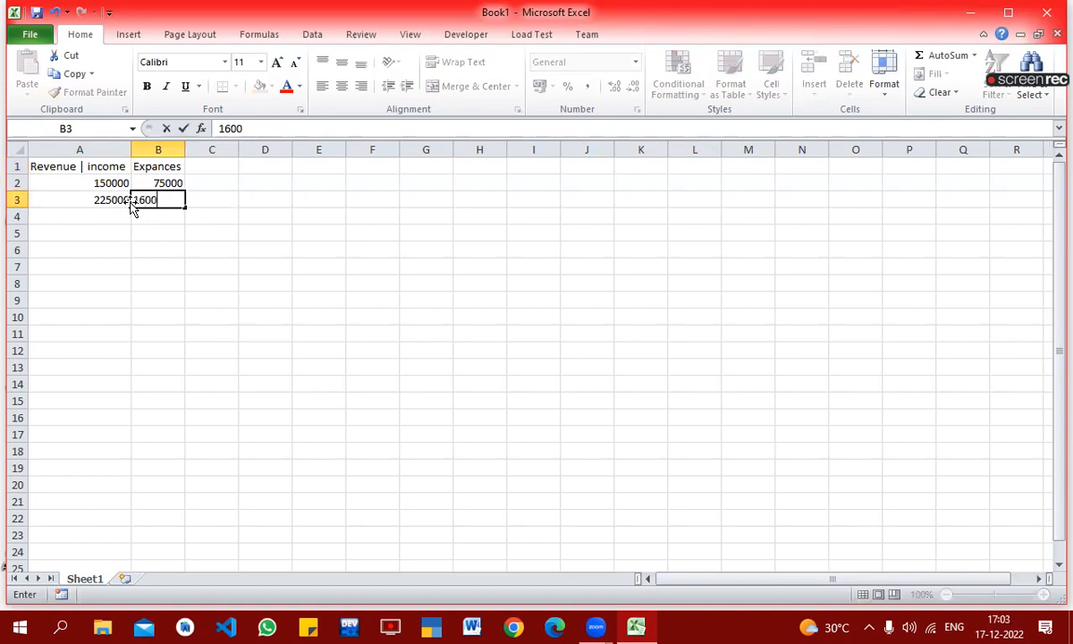
text(00)
key(Return)
Step: Fill in the third data row with 450000 in A4 and 225000 in B4
text(45000)
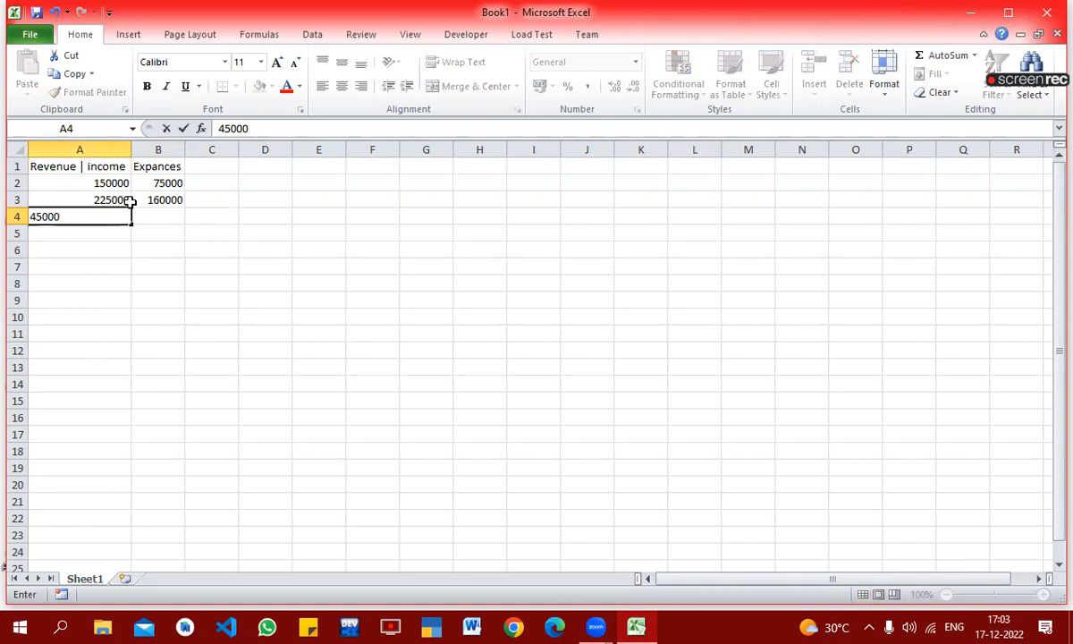
text(0)
key(Tab)
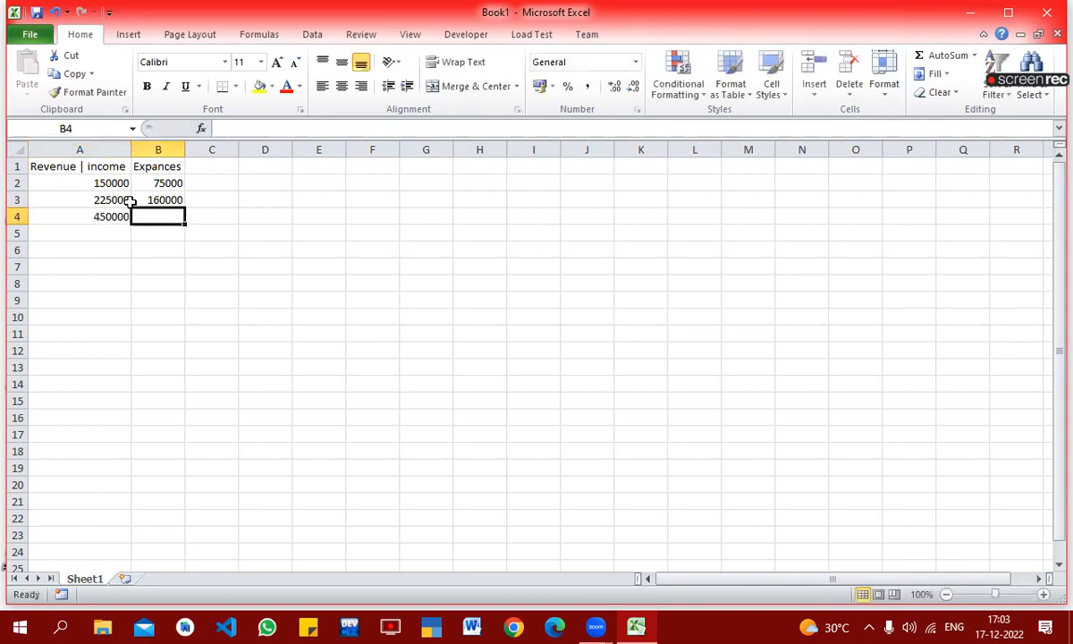
text(225000)
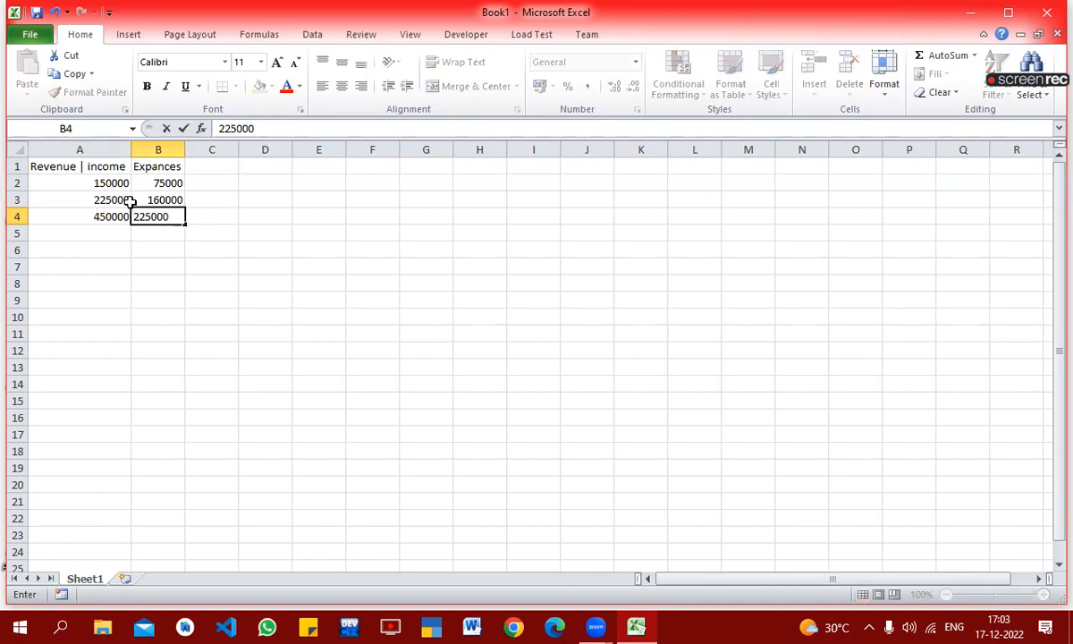
key(Return)
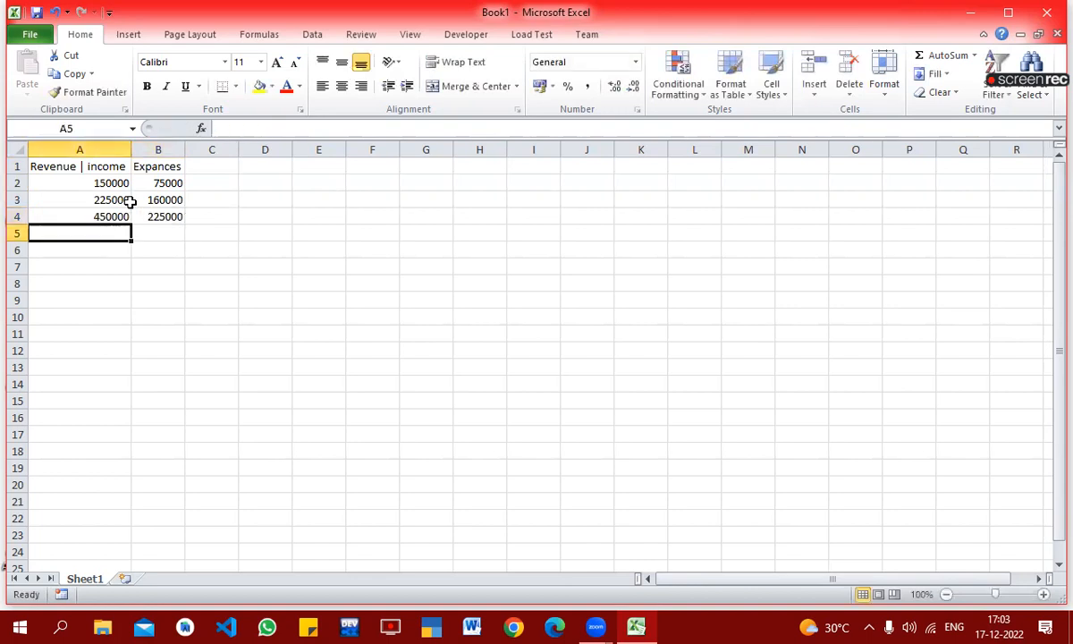
Step: Fill in the fourth data row with 200000 in A5 and 190000 in B5
text(200000)
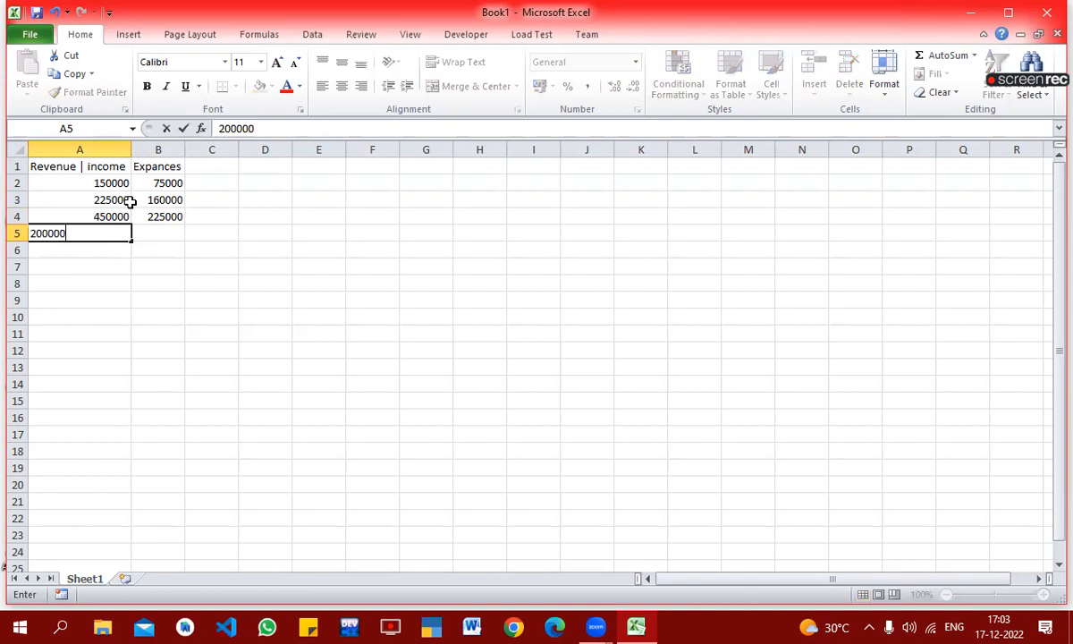
key(Tab)
text(190000)
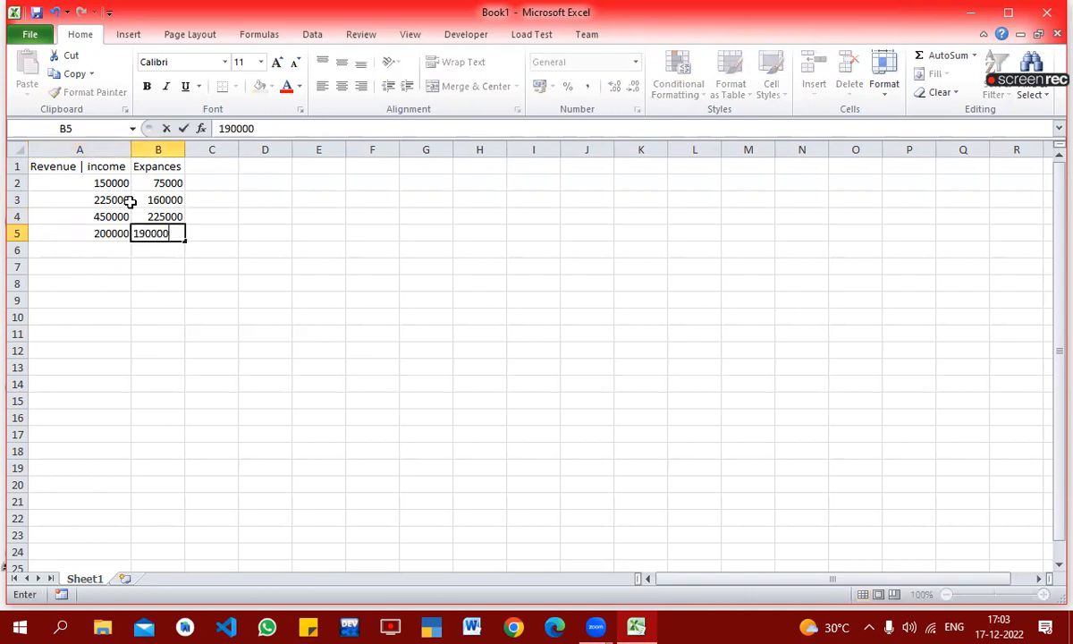
key(Up)
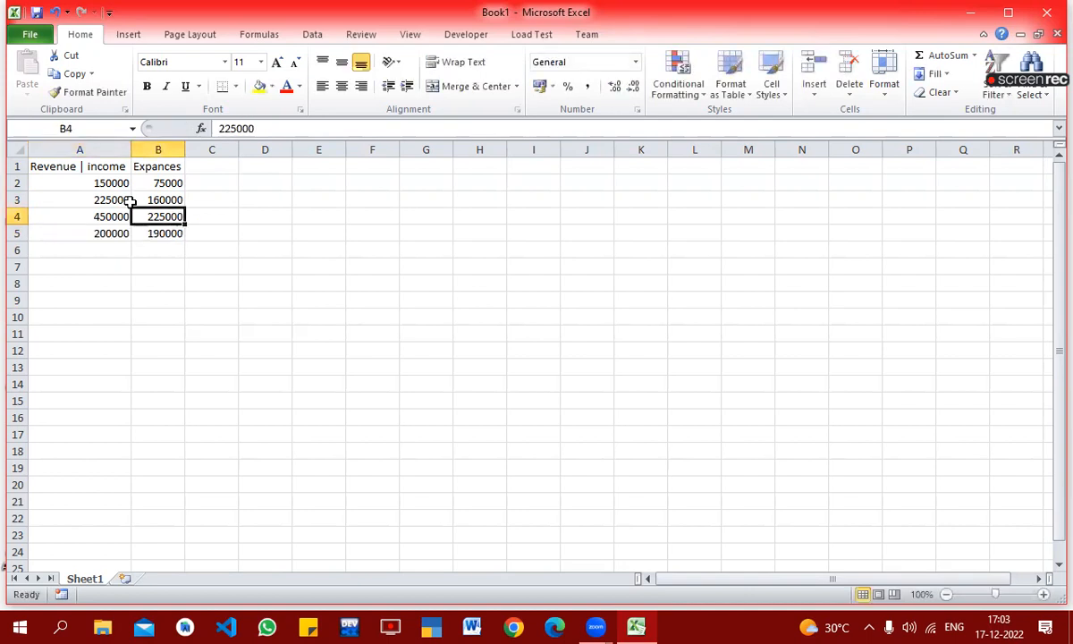
Step: Add the header "profit" in cell C1, beside the expenses header
key(Up)
key(Up)
key(Up)
key(Right)
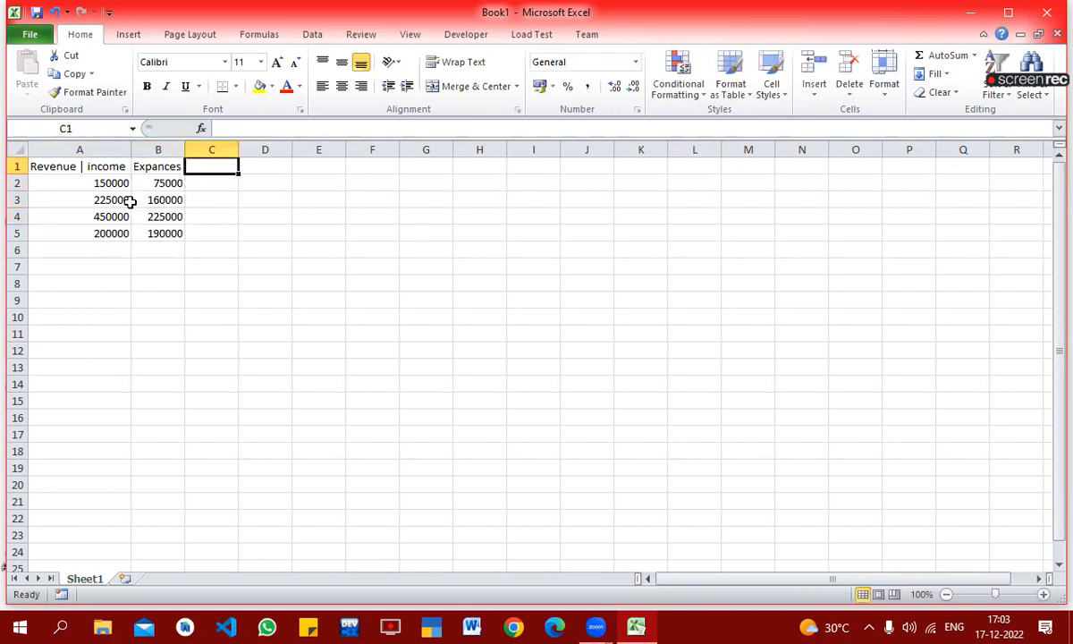
text(p)
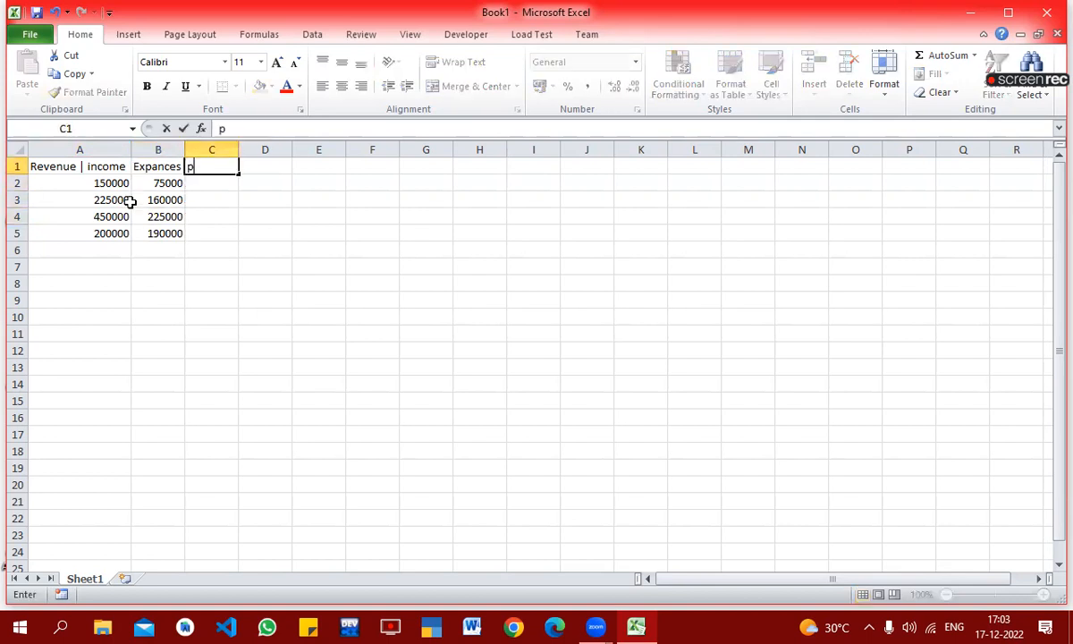
text(rofit)
key(Return)
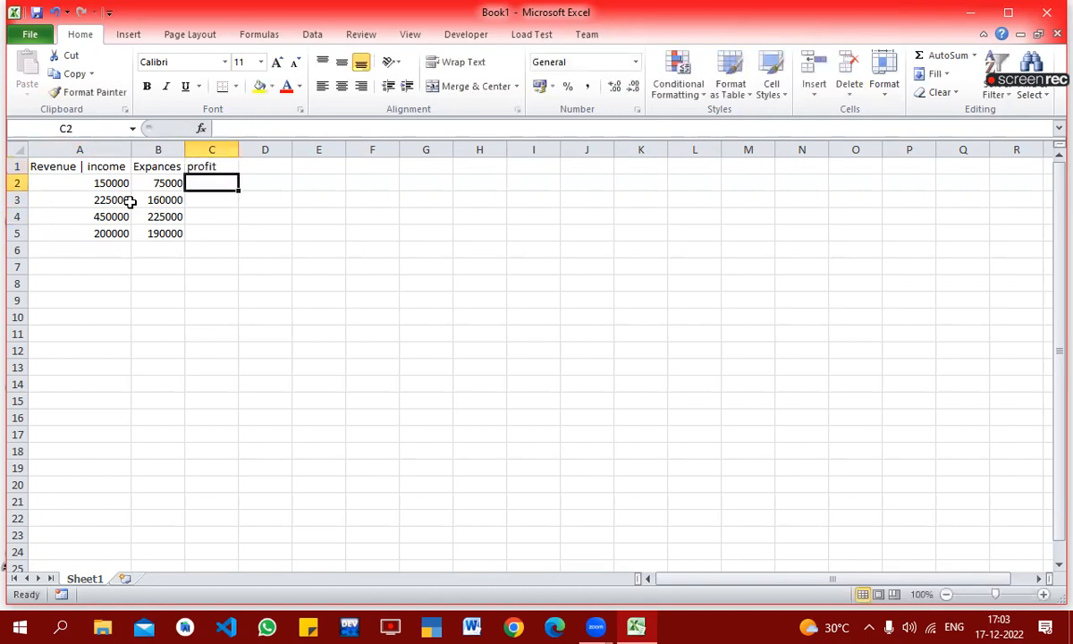
Step: Calculate the profit in C2 with the formula =A2-B2 and fill it down through C5
click(86, 179)
click(165, 185)
click(212, 182)
text(=)
key(Left)
key(Left)
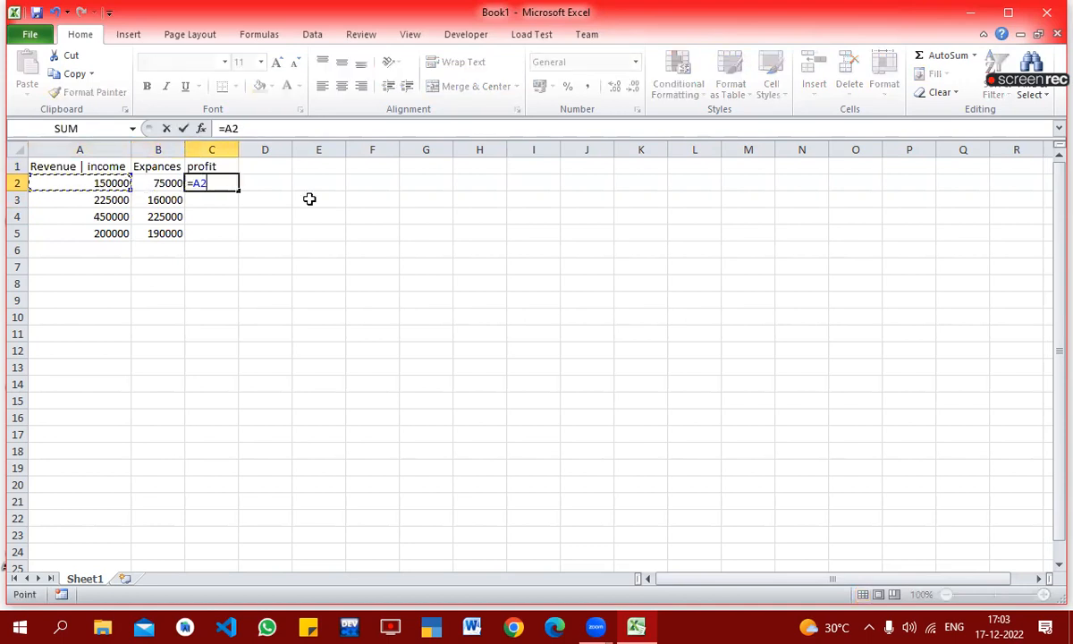
text(-)
key(Left)
key(Return)
key(Up)
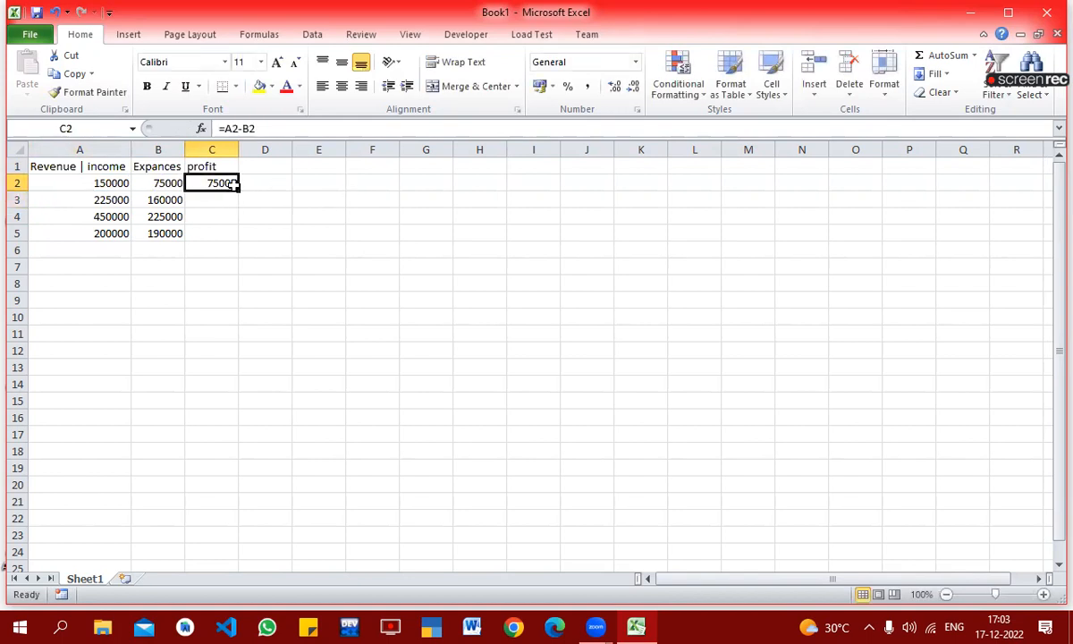
drag(238, 190, 237, 238)
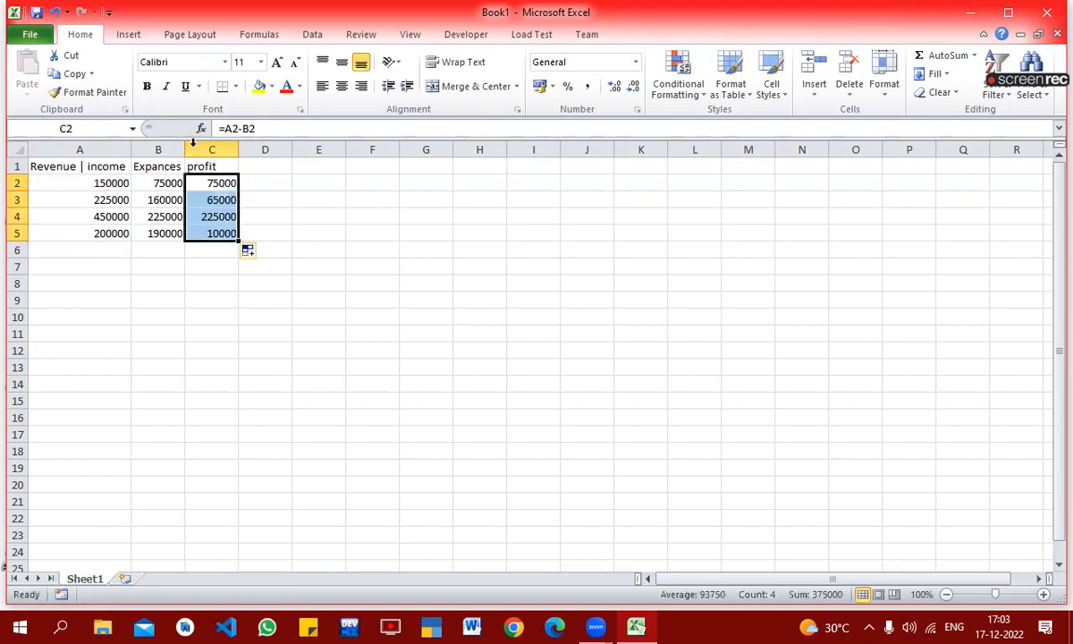
click(217, 357)
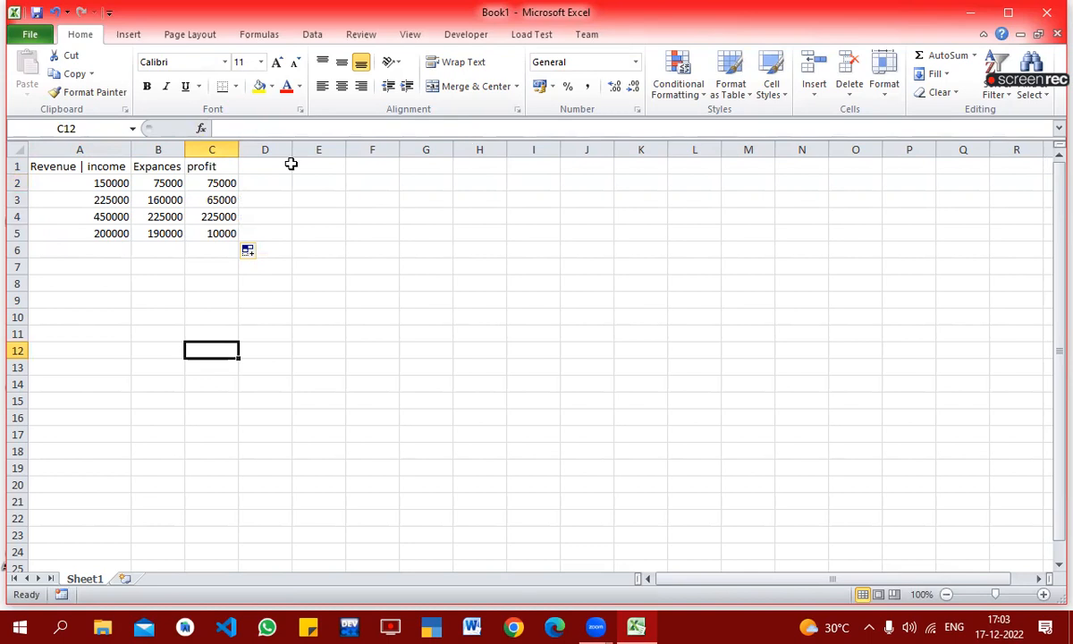
Step: Enter the header "profit % on revenue" in D1 and wrap its text within the cell
click(265, 167)
text(p)
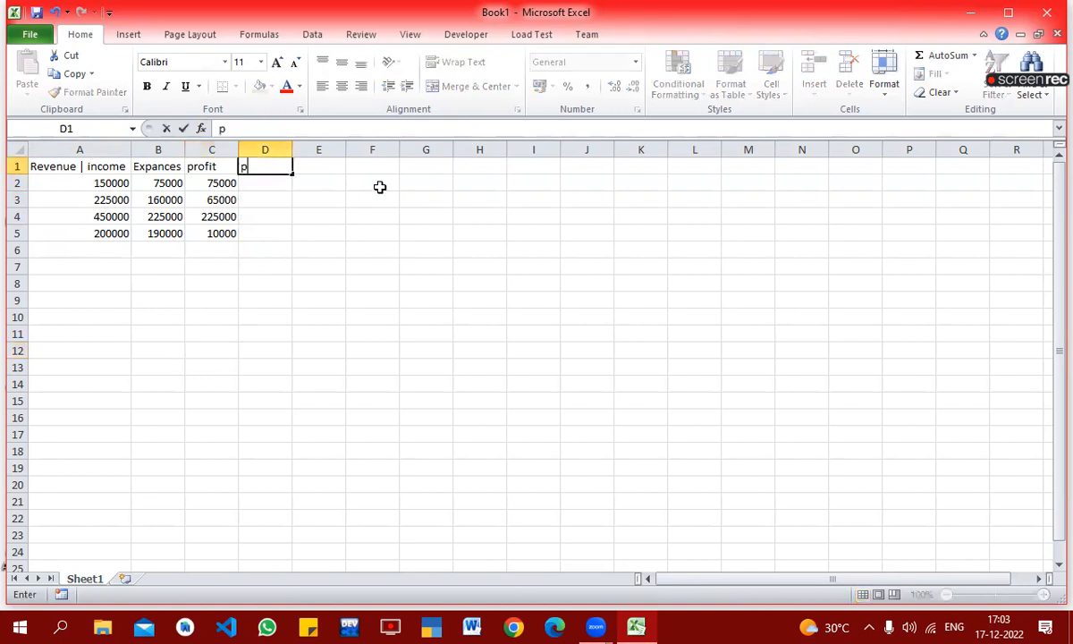
text(rofit % on ren)
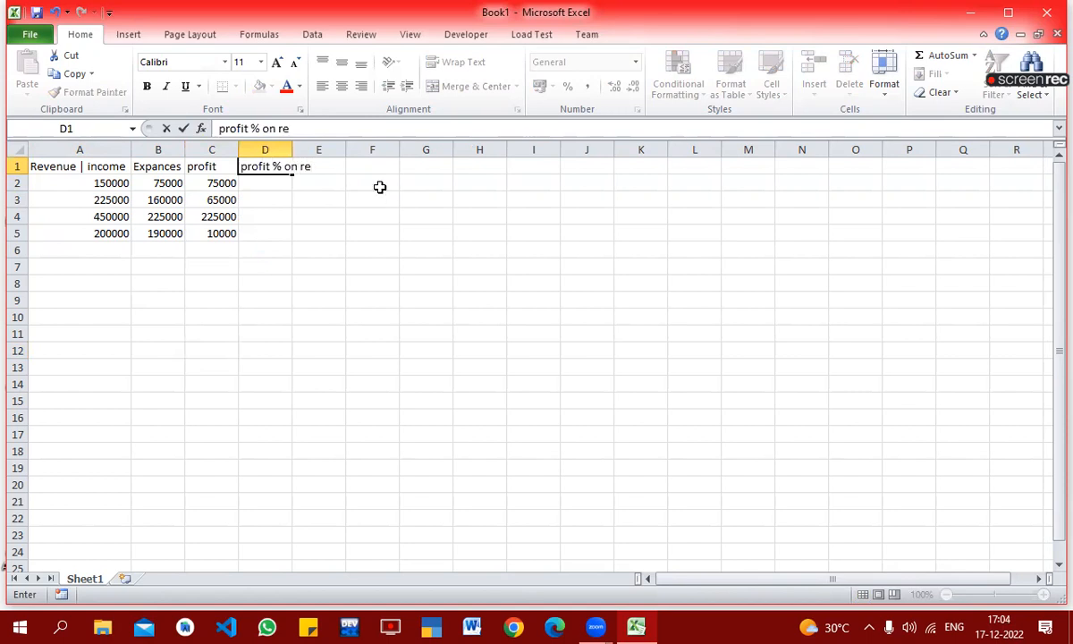
key(BackSpace)
text(venue)
key(Return)
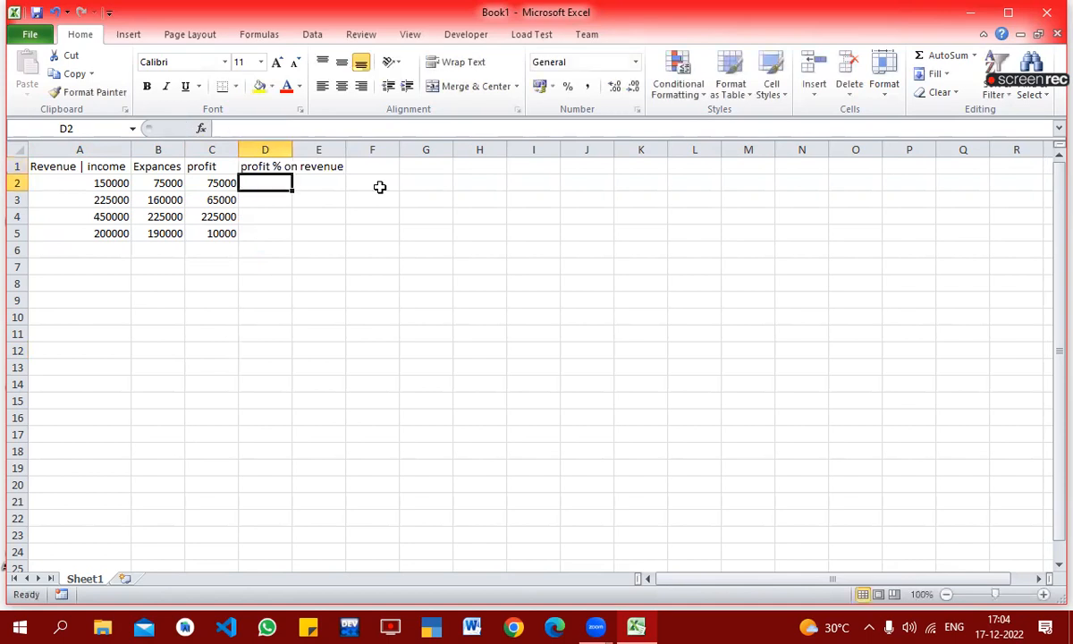
click(249, 159)
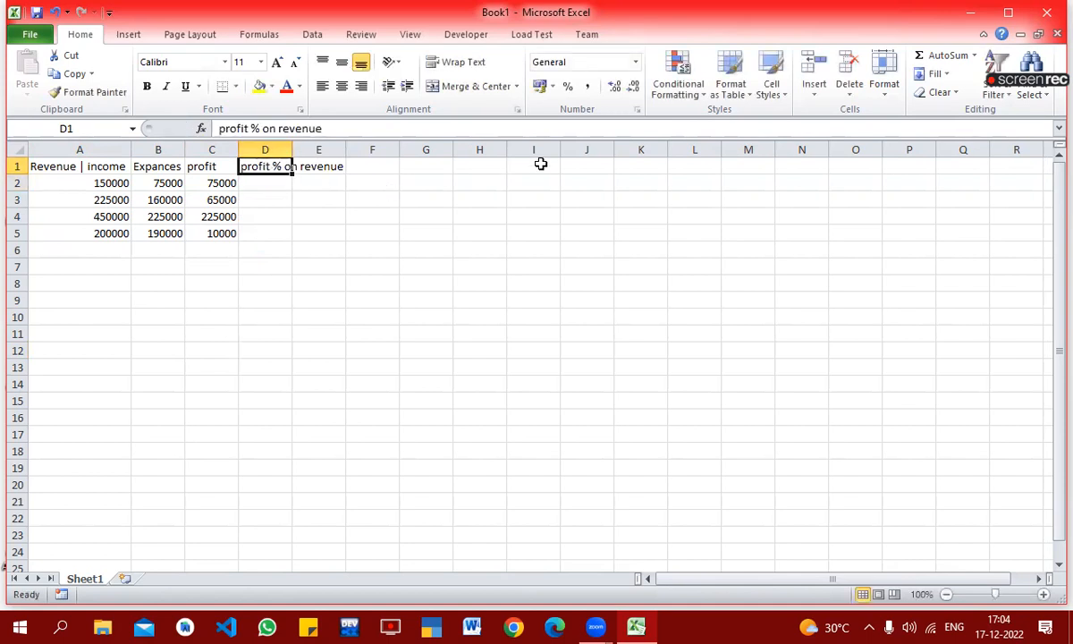
click(438, 62)
Step: Narrow column A and wrap the "Revenue | income" header text in A1
click(59, 183)
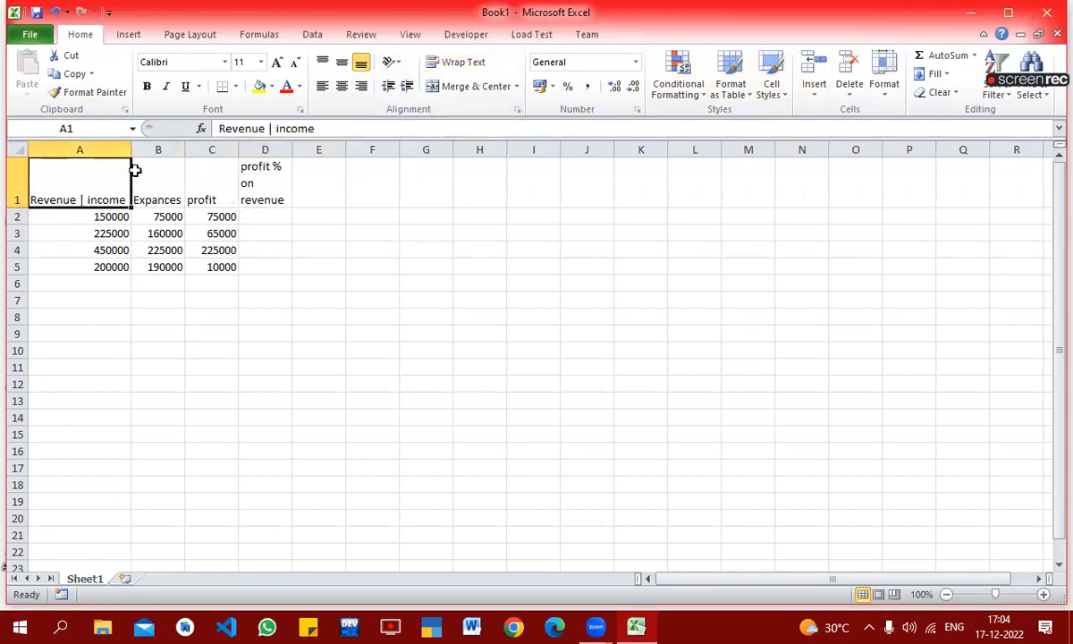
drag(130, 148, 98, 148)
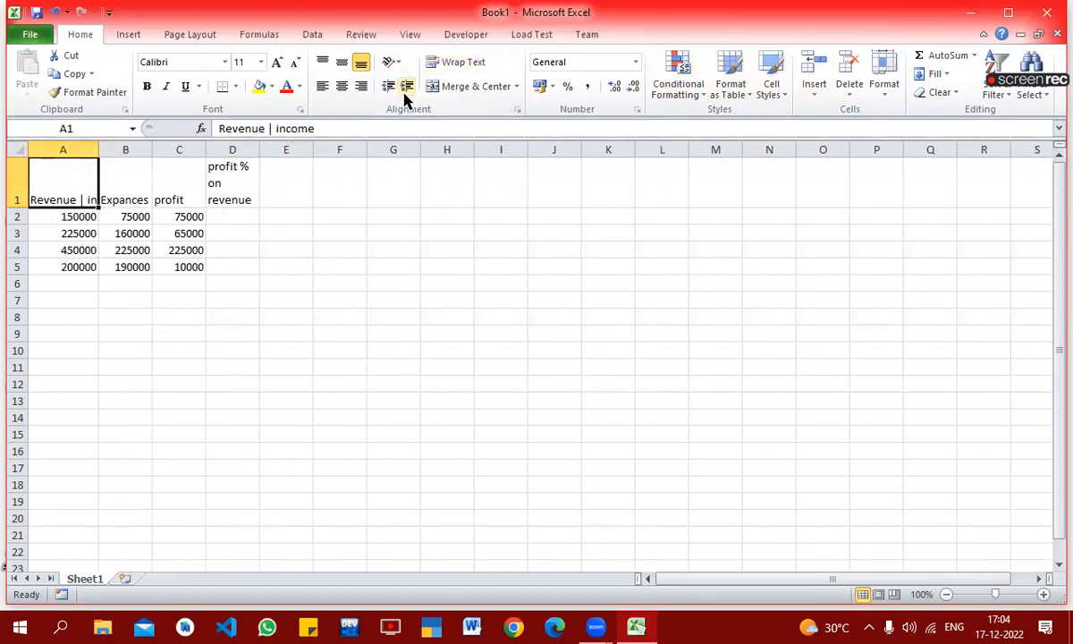
click(432, 63)
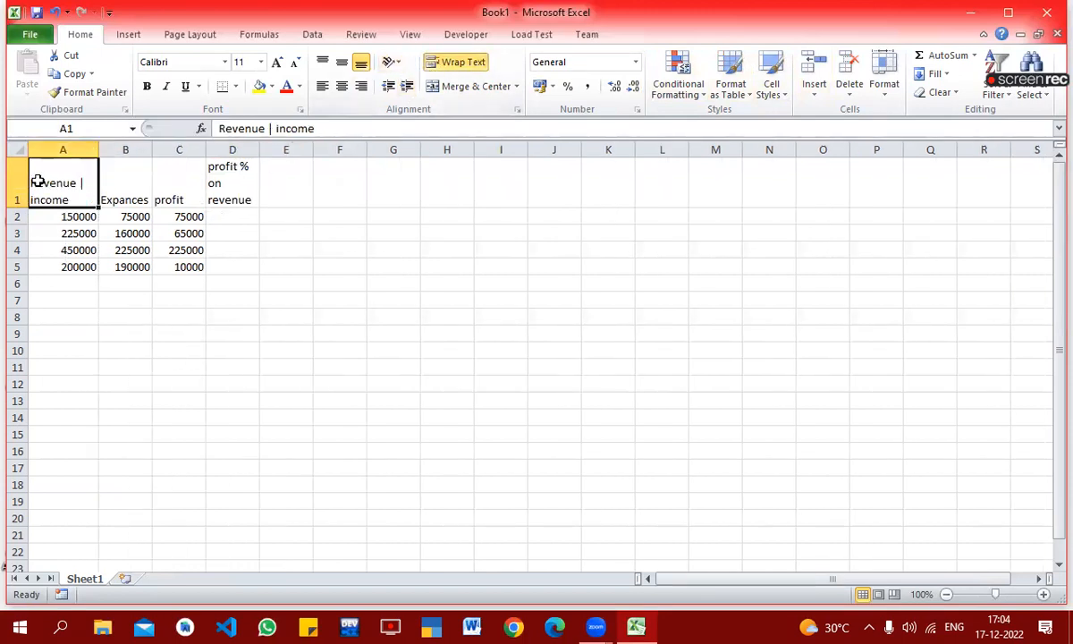
Step: Center the headers in A1:D1 both horizontally and vertically
drag(33, 176, 216, 182)
click(342, 86)
click(341, 62)
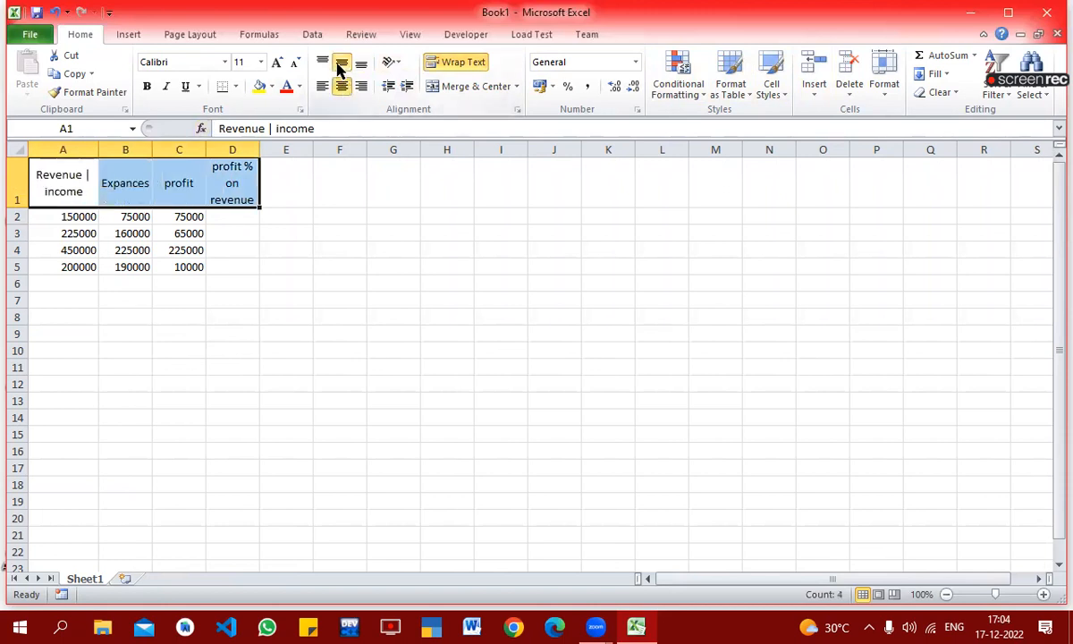
Step: Make the header cells A1:D1 bold and fill them with the standard light blue color
click(149, 87)
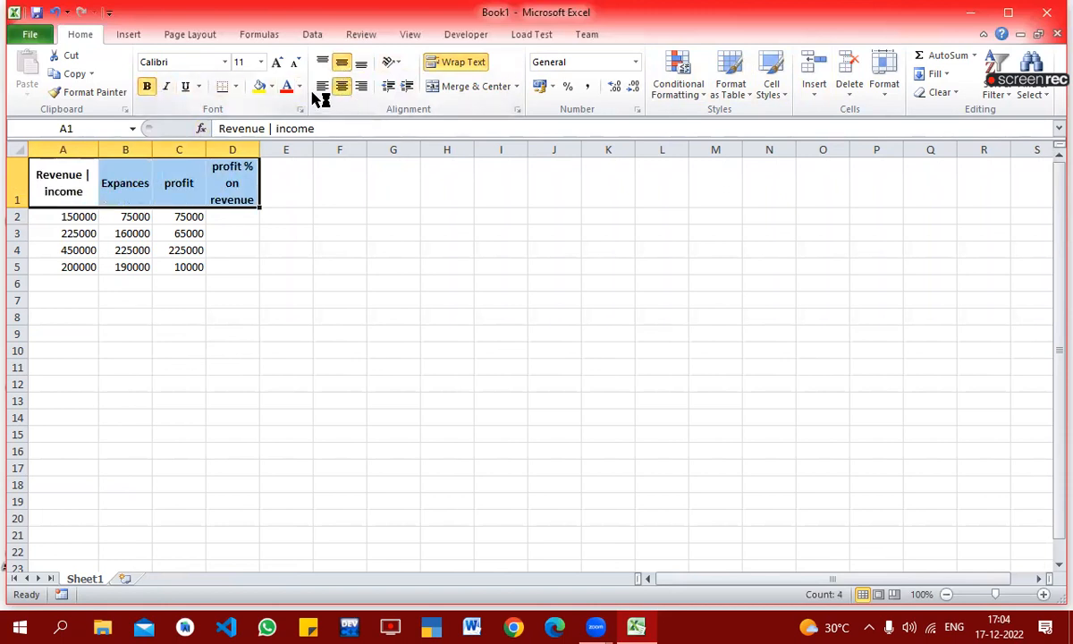
click(271, 87)
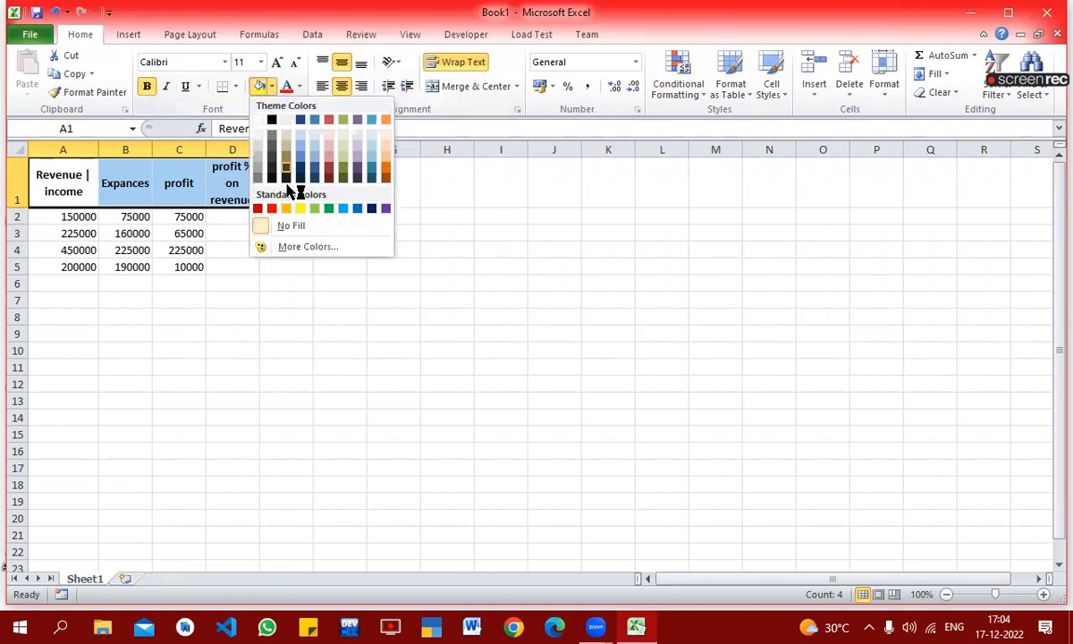
click(344, 208)
click(279, 282)
Step: Total the revenue column in A7 with the formula =SUM(A2:A5)
click(234, 219)
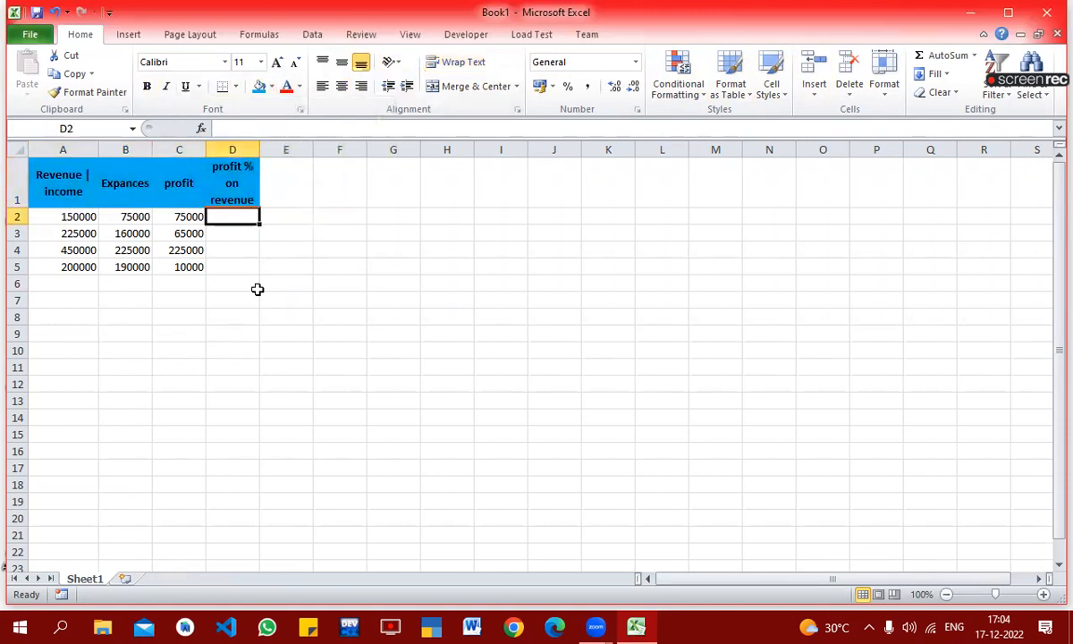
click(78, 298)
text(=)
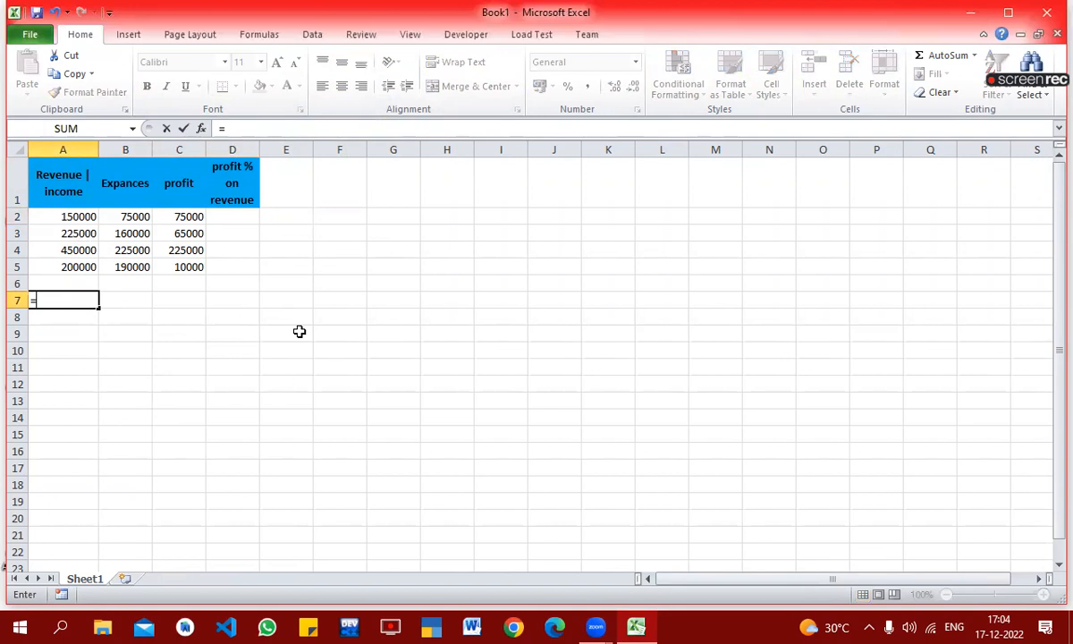
key(BackSpace)
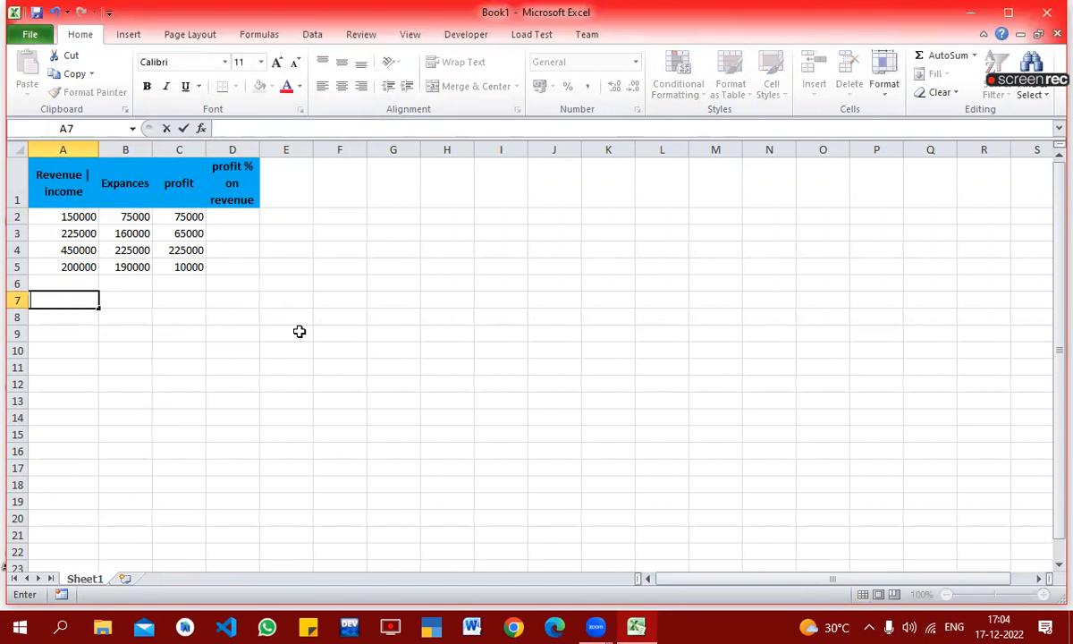
text(=)
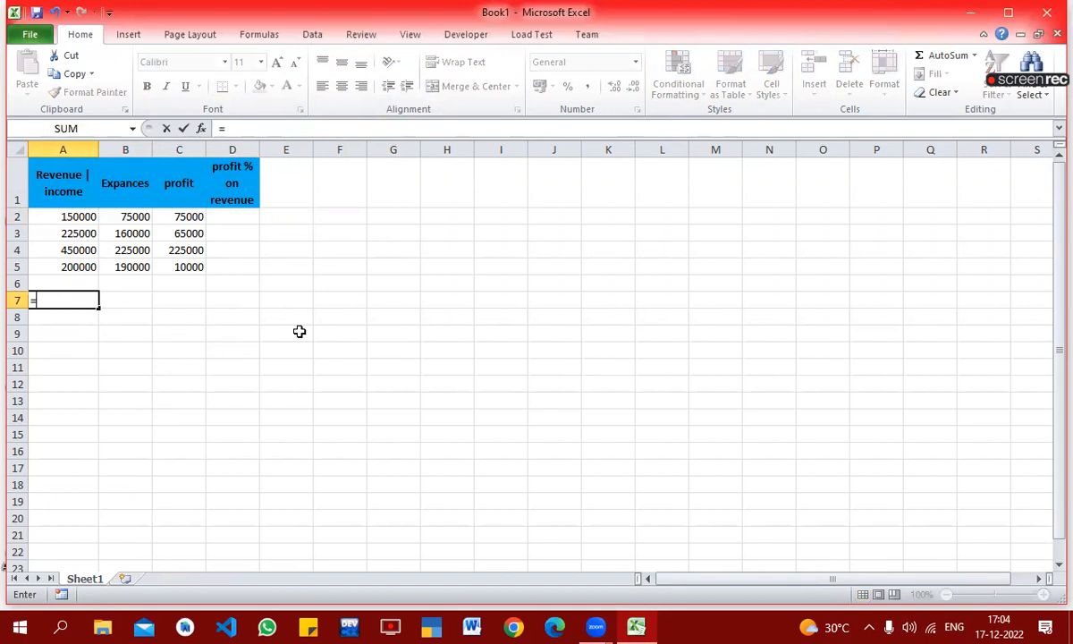
text(sum()
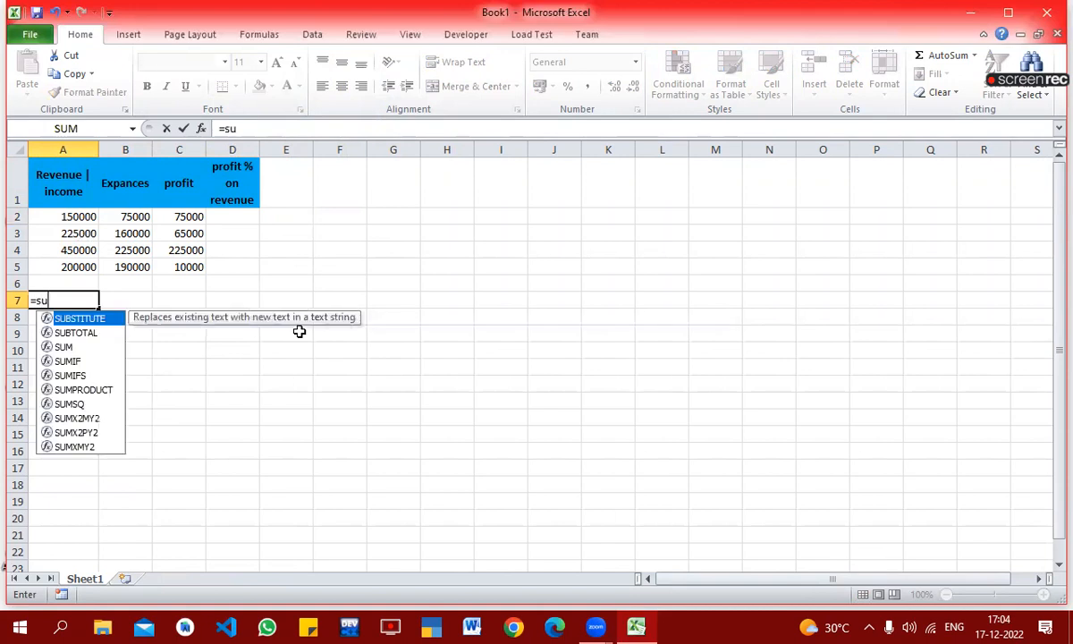
key(Up)
key(Up)
key(Up)
key(Up)
key(Up)
key(shift+Down)
key(shift+Down)
key(shift+Down)
key(Return)
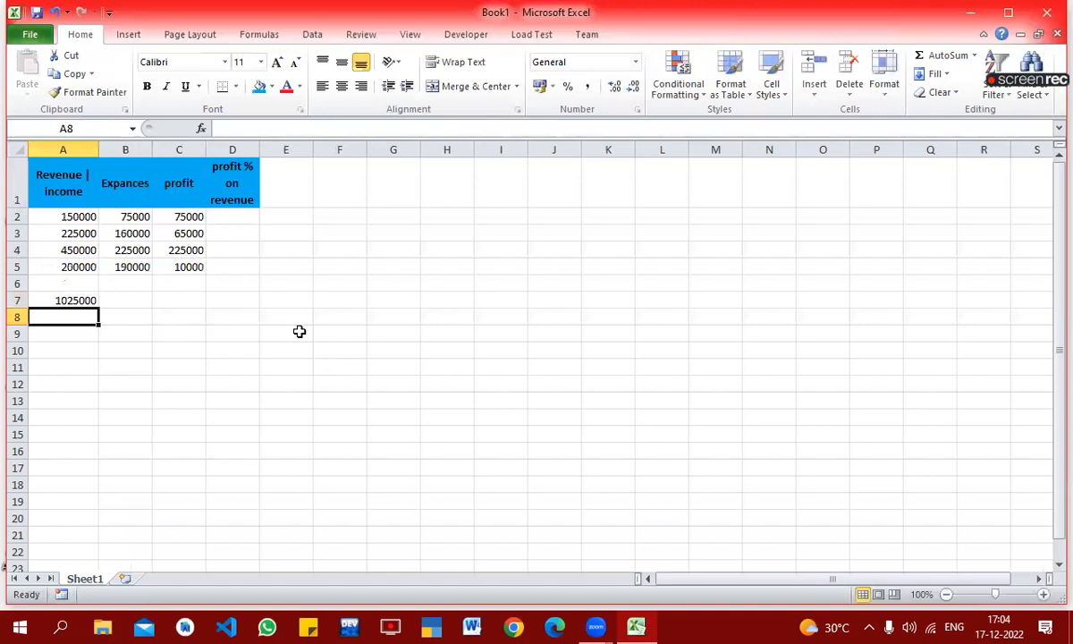
key(Up)
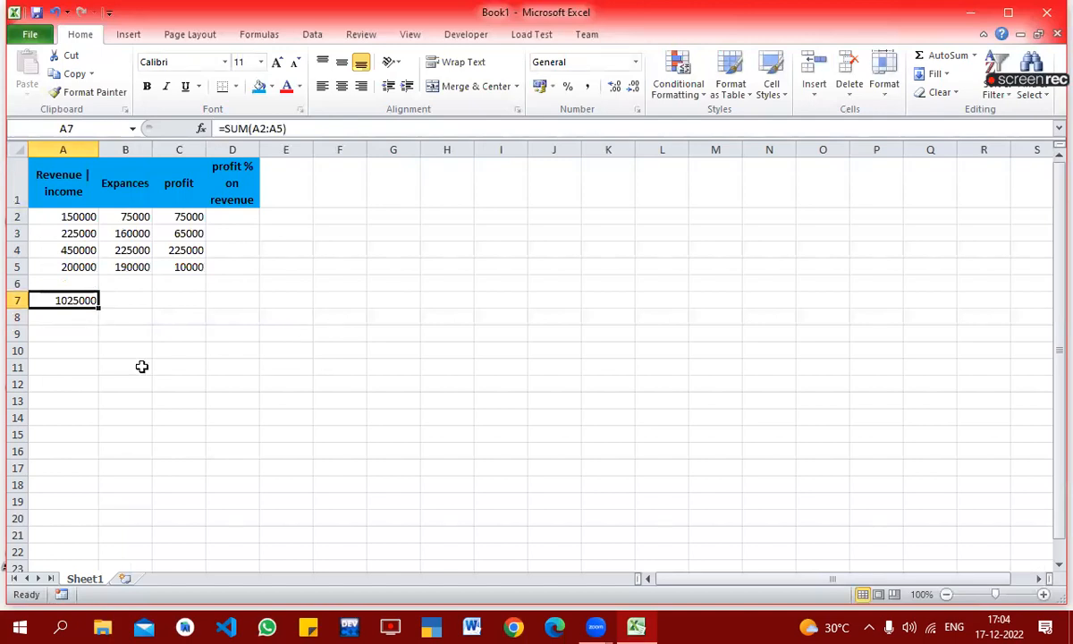
click(184, 217)
click(226, 213)
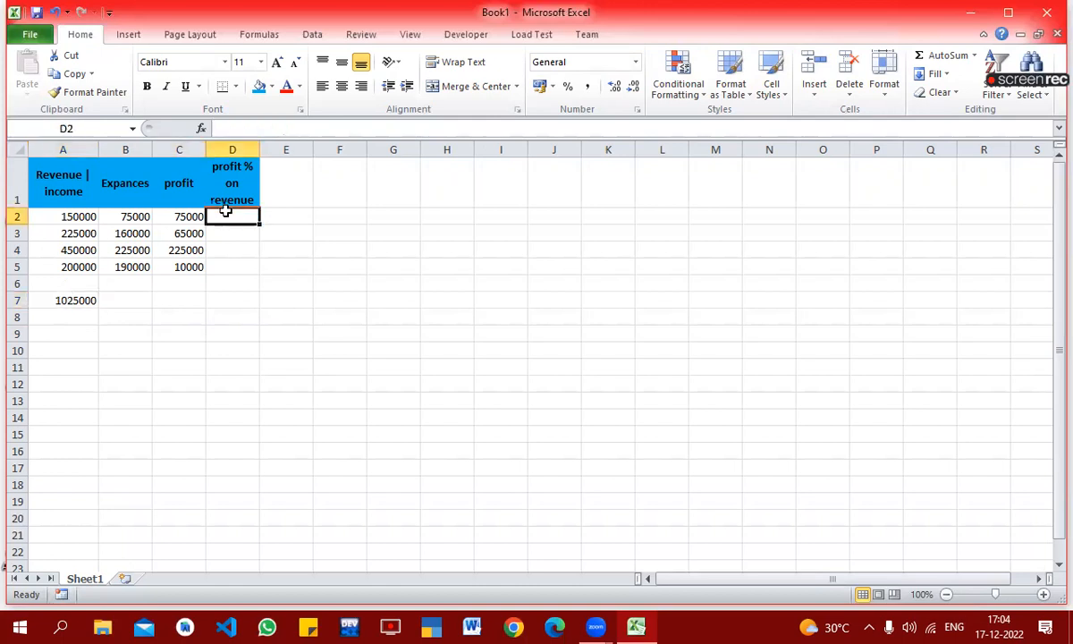
click(74, 300)
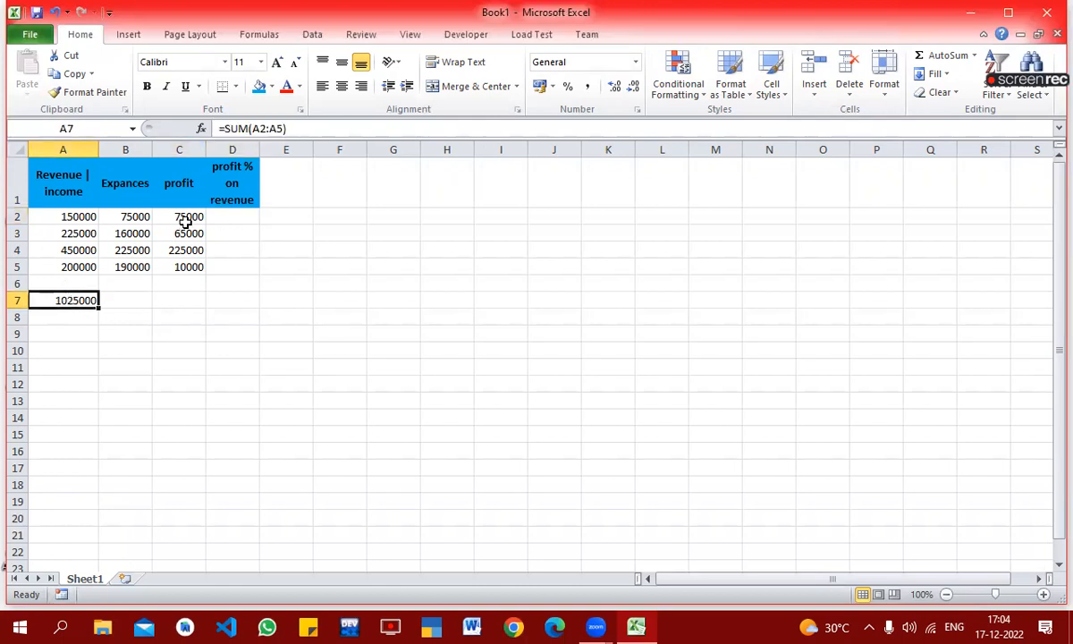
click(185, 221)
click(236, 213)
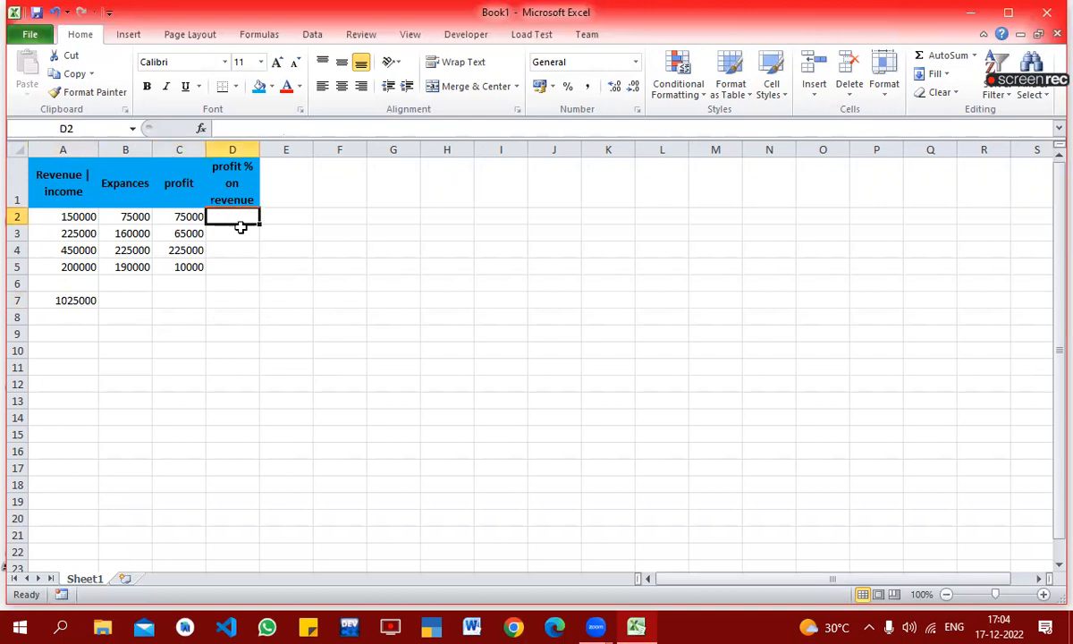
text(=)
click(78, 299)
key(Escape)
Step: Calculate the first row's profit share of total revenue in D2 with the formula =C2/A7
text(=)
click(185, 216)
text(/)
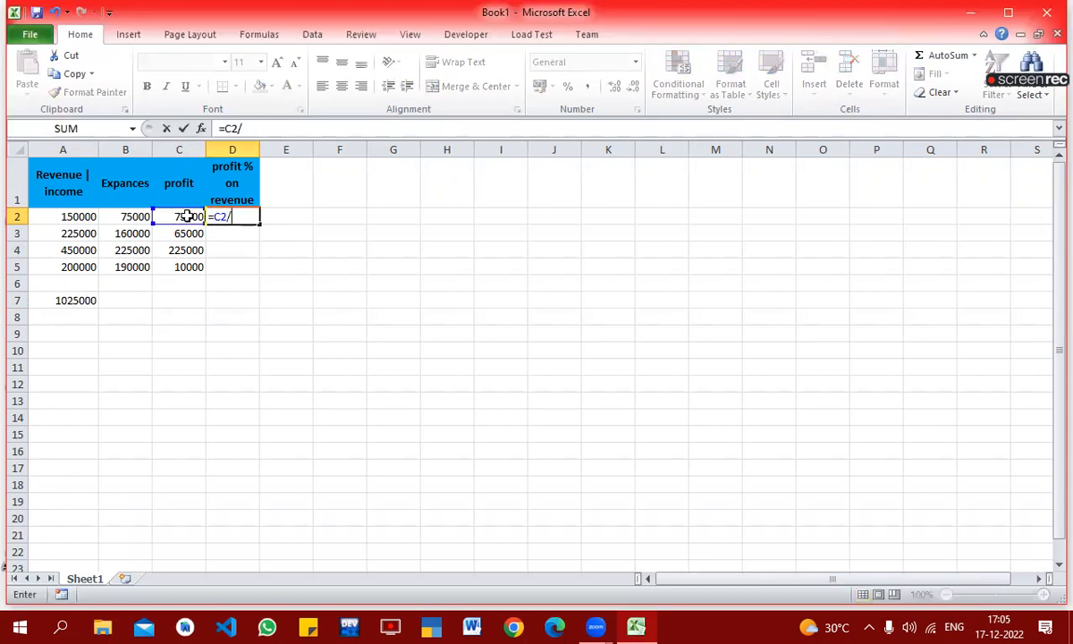
click(67, 301)
key(Return)
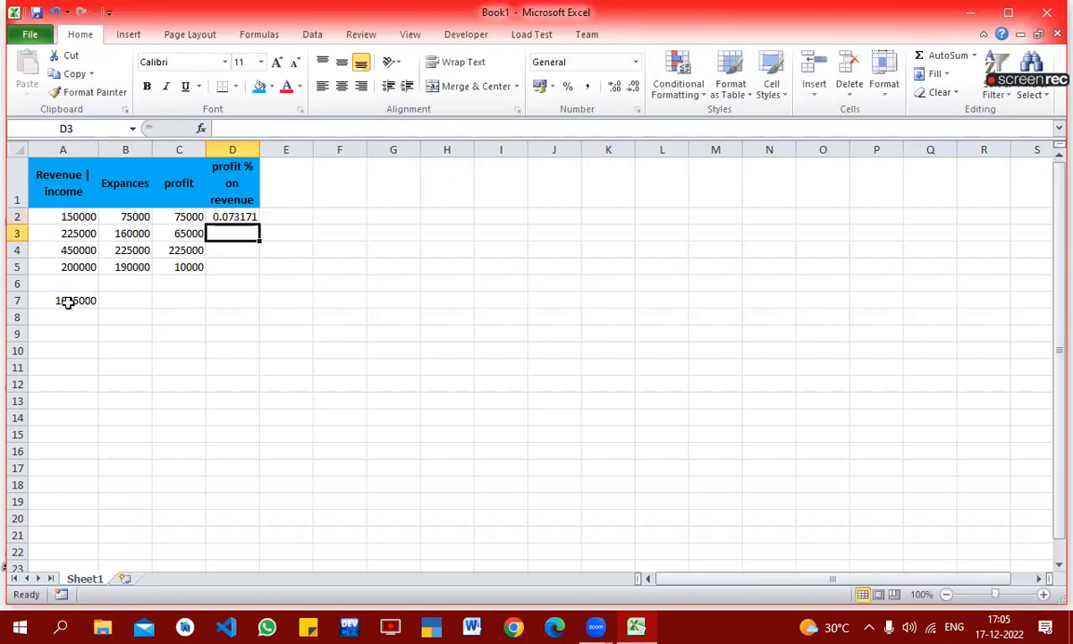
Step: Format D2 as a percentage with two decimal places
click(239, 215)
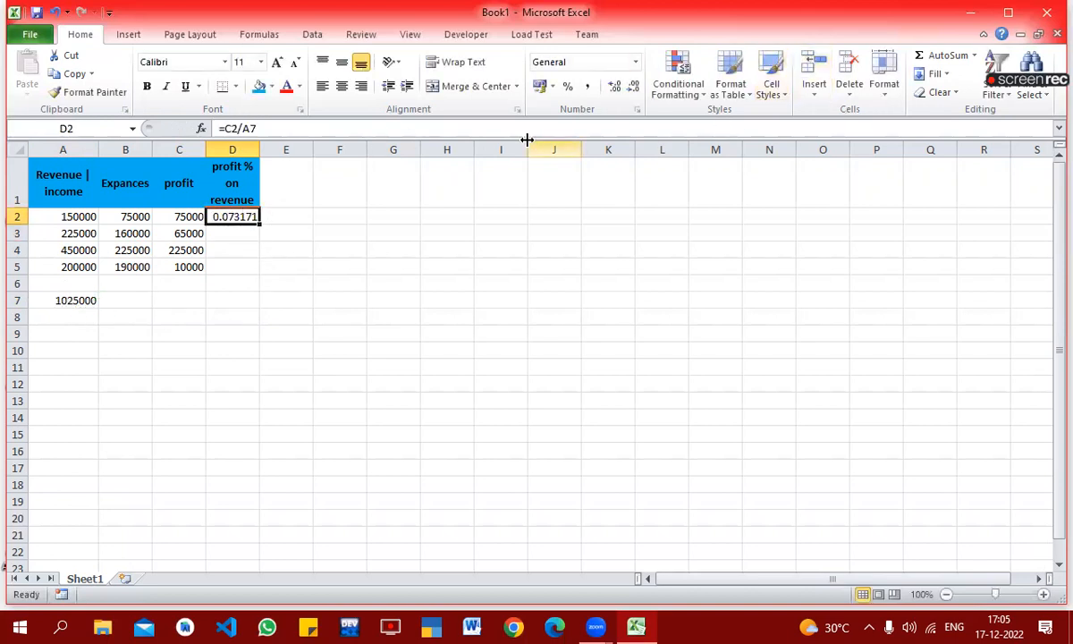
click(568, 87)
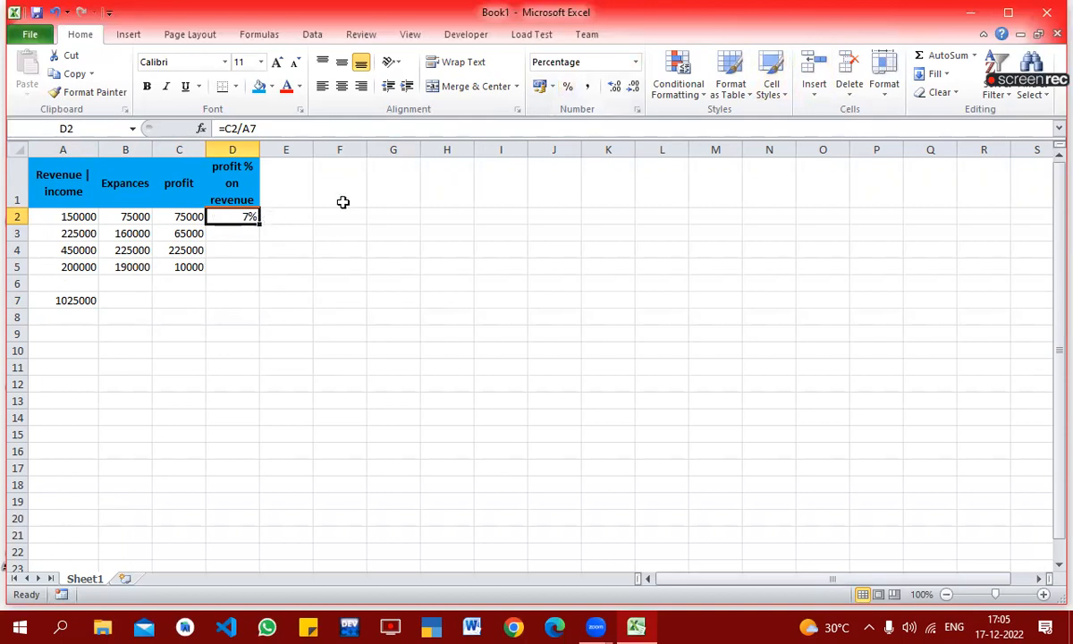
click(615, 87)
click(618, 89)
Step: Try filling the D2 formula down through D5 with its relative reference, and clear the filled cells D3:D5
click(263, 271)
click(240, 215)
drag(260, 222, 260, 273)
click(232, 314)
drag(223, 233, 231, 282)
key(Delete)
Step: Make the revenue total reference in D2 absolute, as =C2/$A$7, and fill the formula down through D5
key(Up)
click(241, 128)
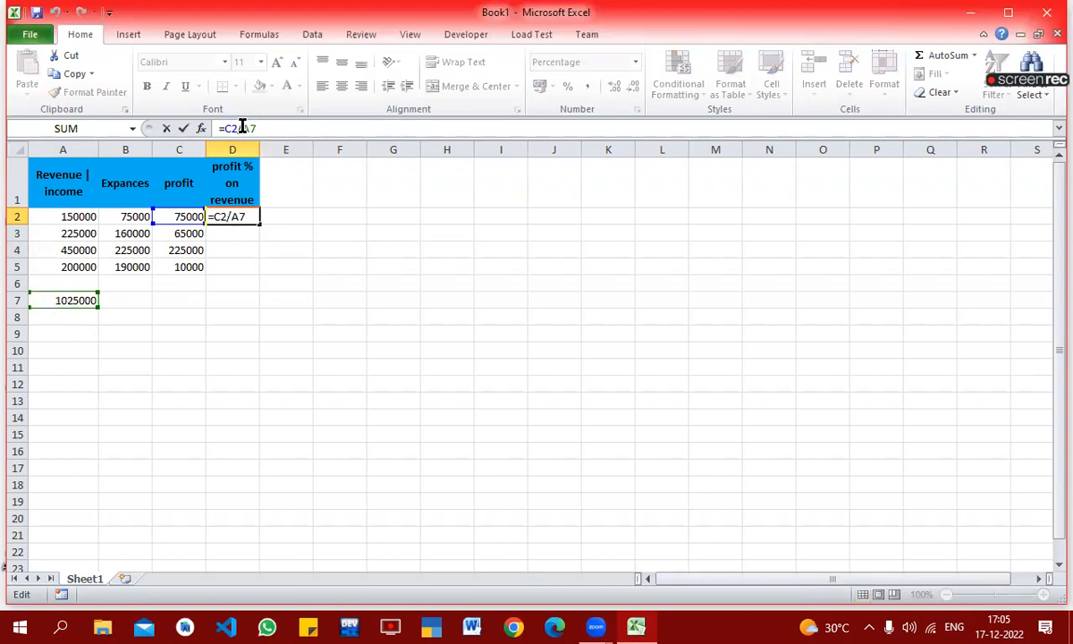
text($)
key(Right)
text($)
key(ctrl+Return)
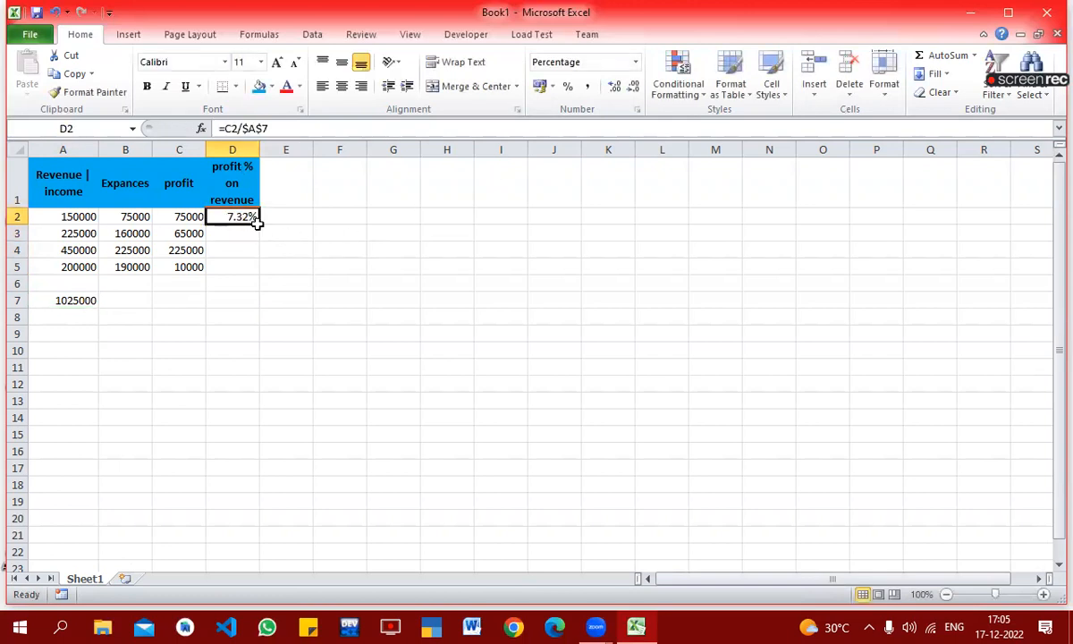
drag(257, 225, 264, 271)
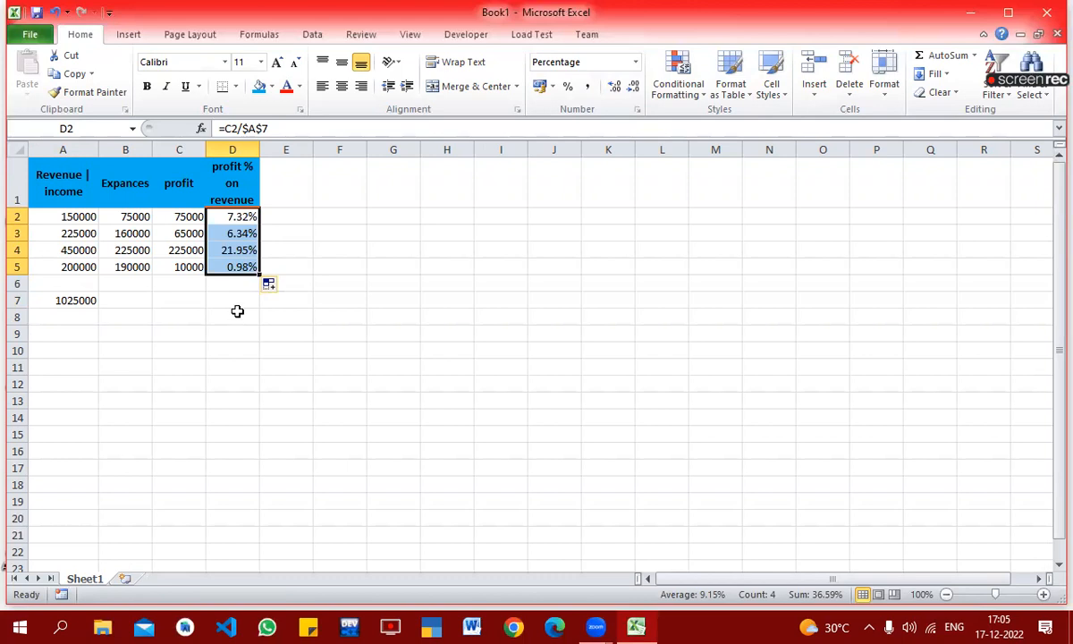
Step: Copy the percentage formula from D5 into D7 and check which cells it references
click(235, 268)
key(ctrl+c)
click(232, 302)
key(ctrl+v)
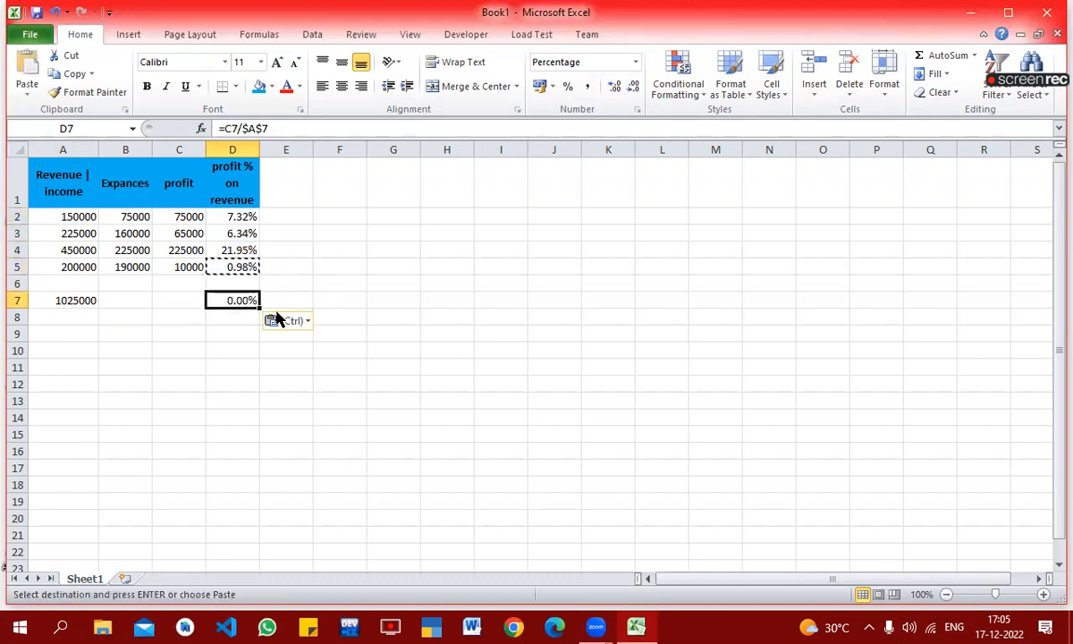
key(F2)
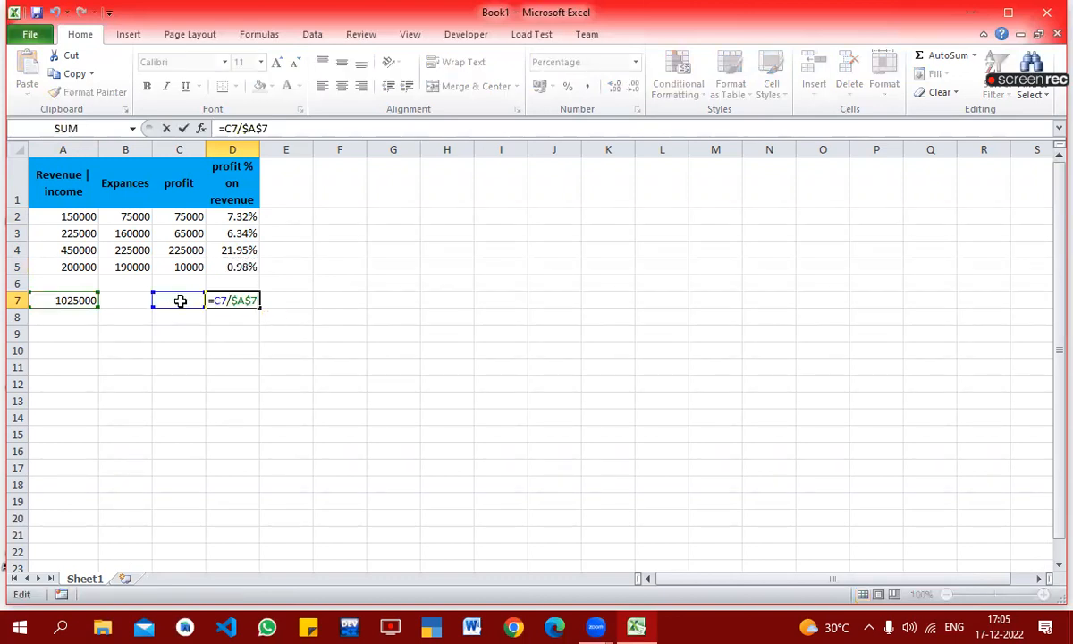
key(Escape)
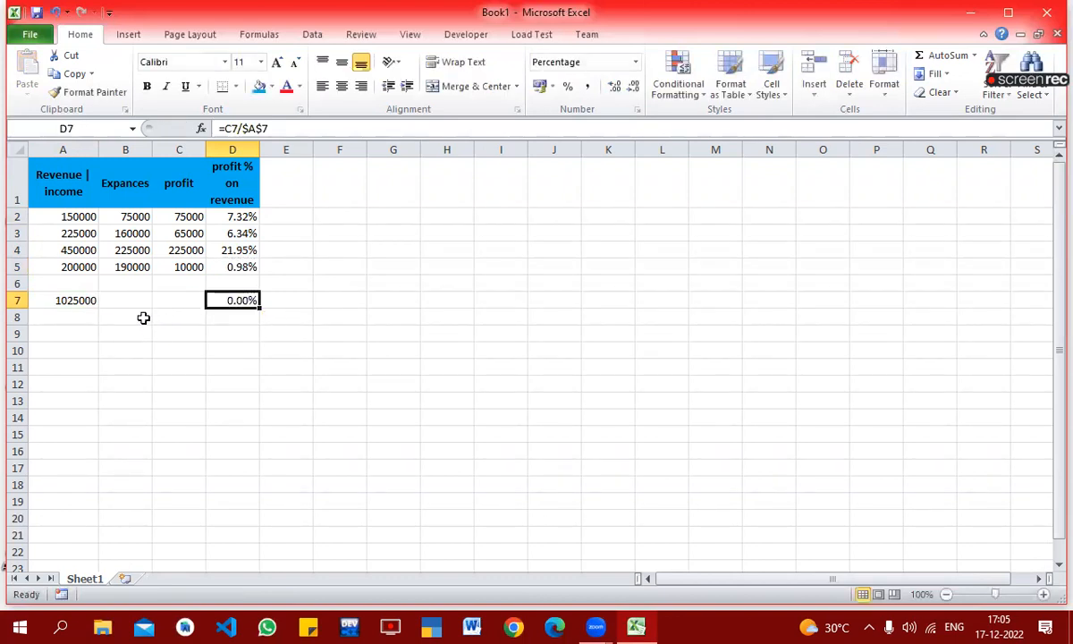
Step: Copy the revenue total formula from A7 across to B7 and C7 to total expenses and profit
click(55, 300)
key(ctrl+c)
key(shift+Right)
key(shift+Right)
key(Return)
click(286, 400)
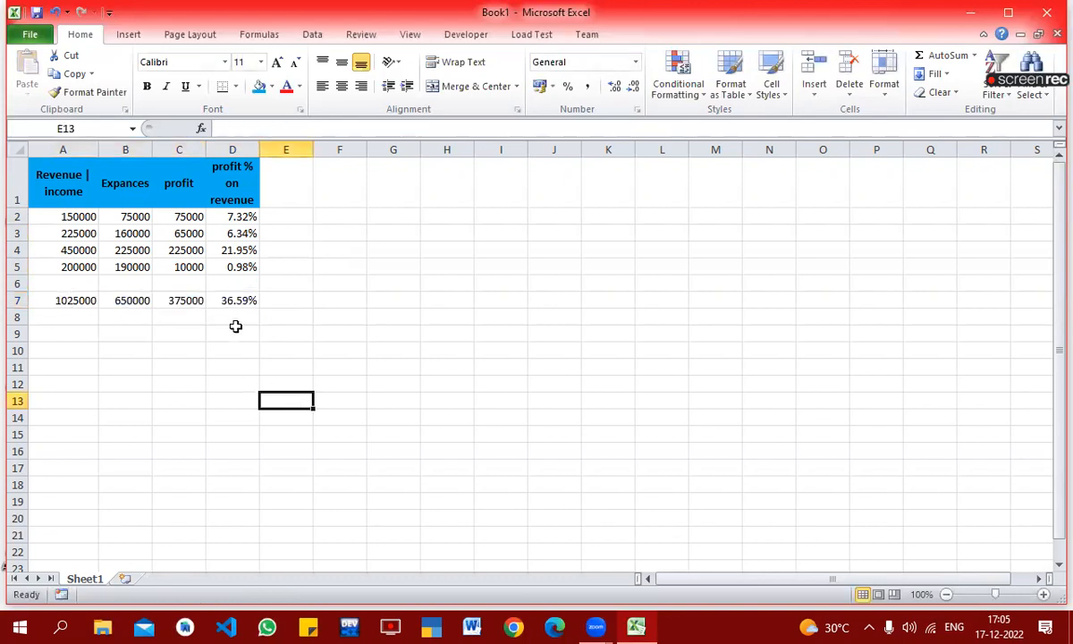
Step: Examine the total formulas in row 7 and the profit percentages in column D
click(224, 300)
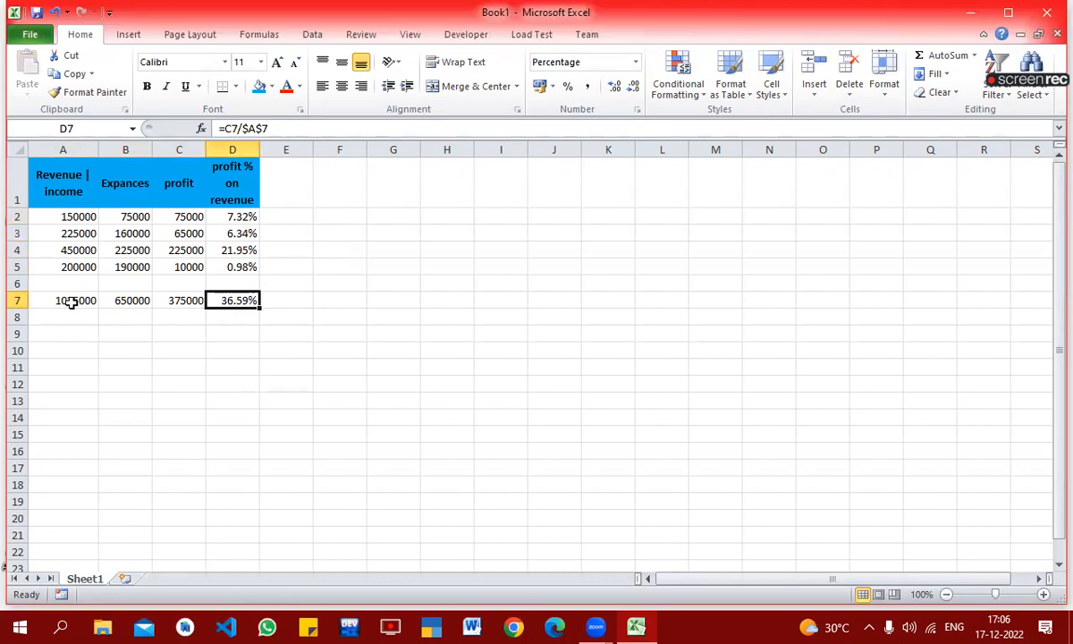
click(74, 300)
click(220, 298)
drag(222, 224, 228, 295)
click(352, 298)
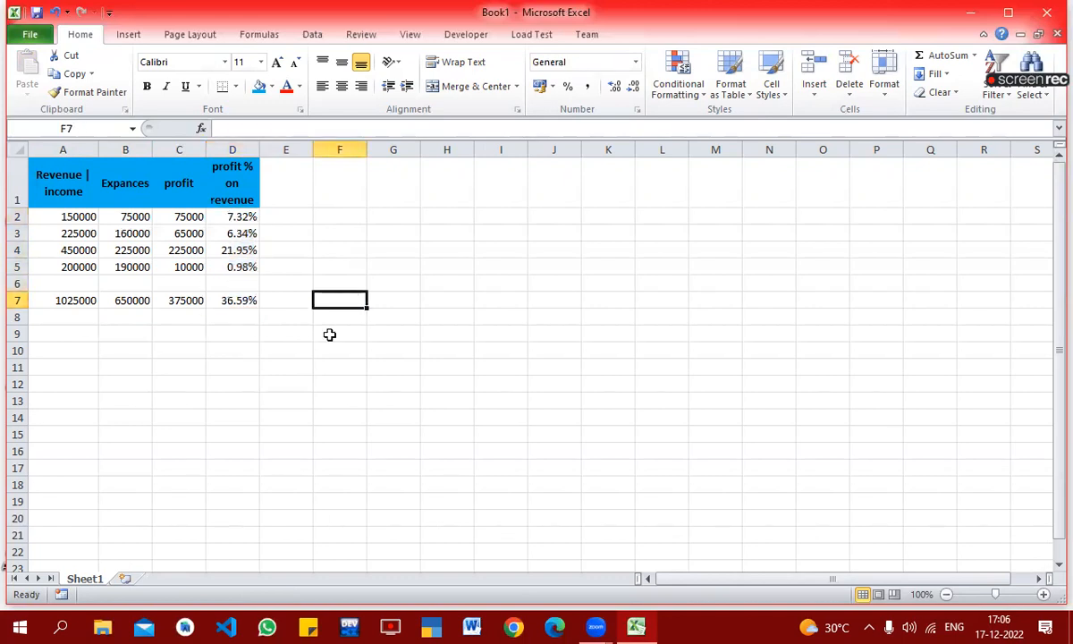
click(131, 301)
click(159, 300)
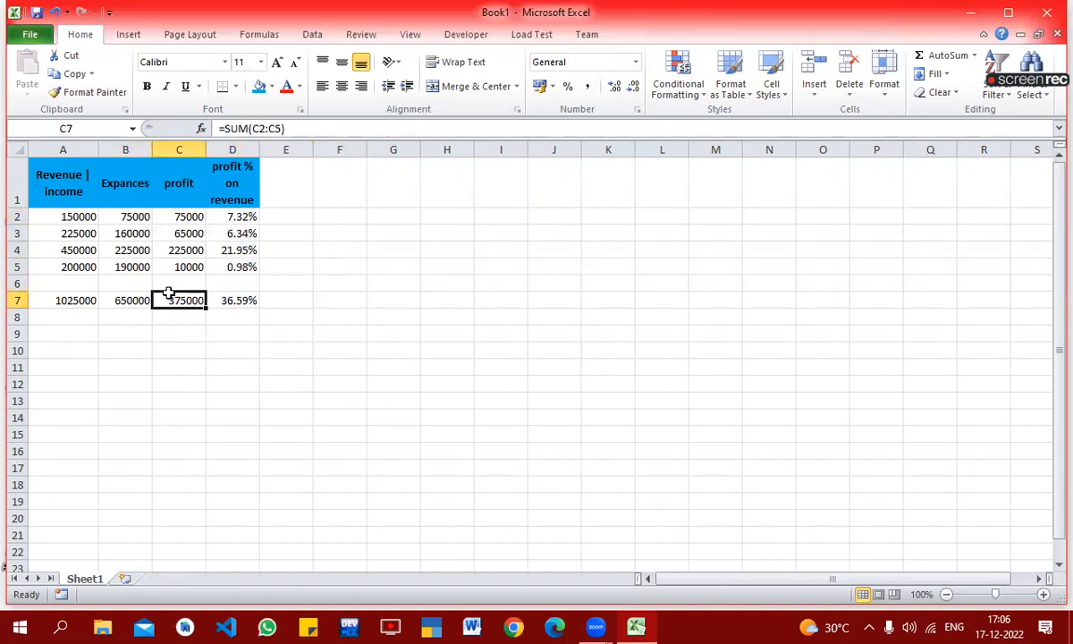
click(157, 372)
Step: Clear the expenses and profit totals in B7:C7
drag(125, 301, 156, 300)
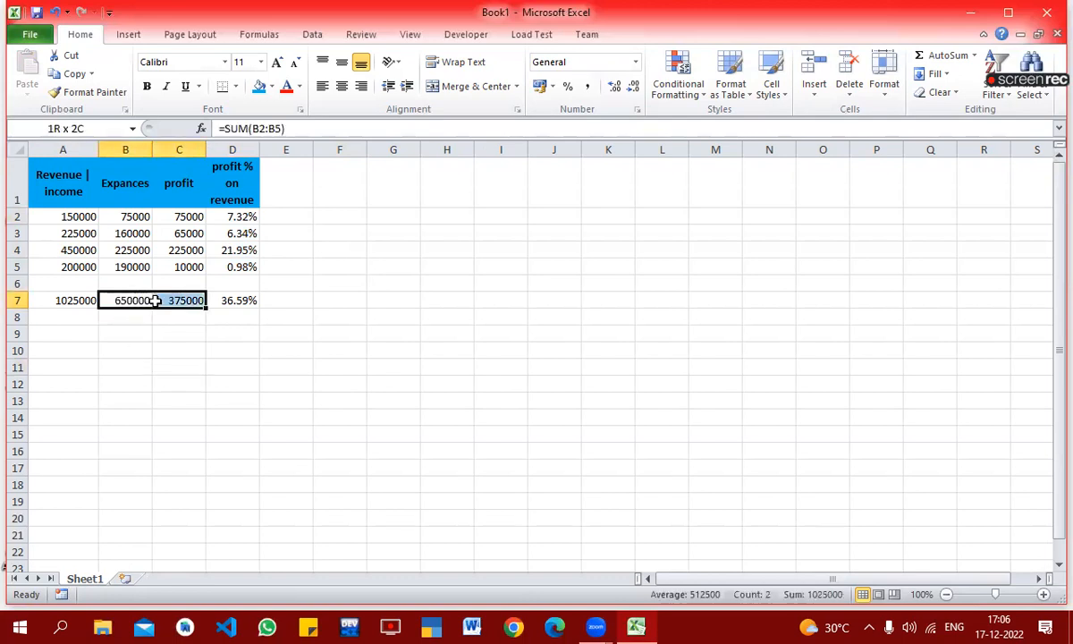
key(Delete)
click(177, 414)
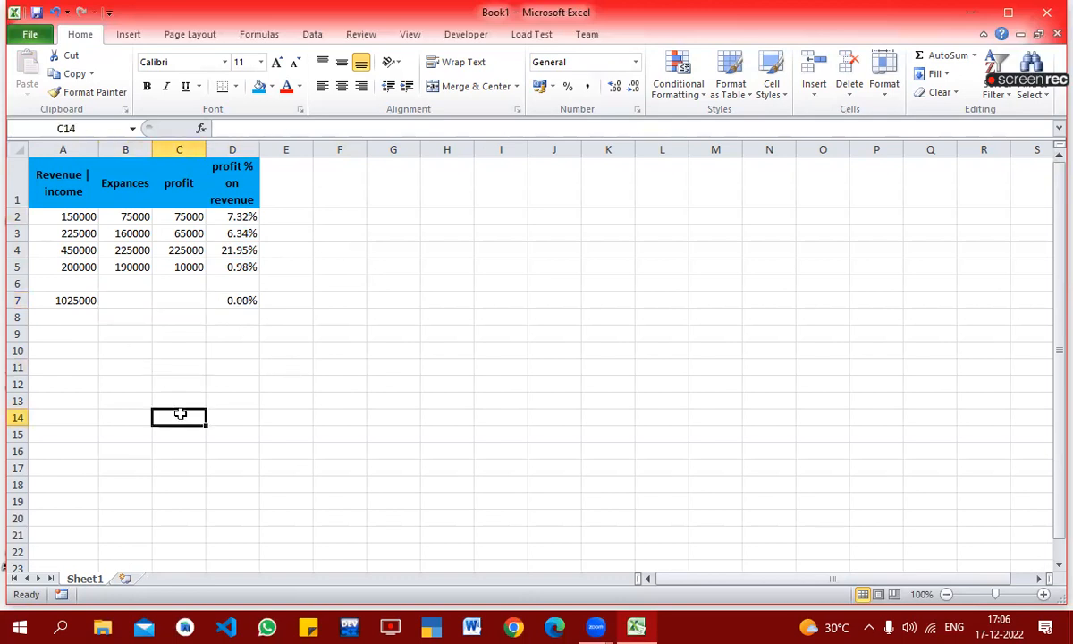
Step: Copy the SUM formula in A7 and paste it into B7:C7
click(93, 303)
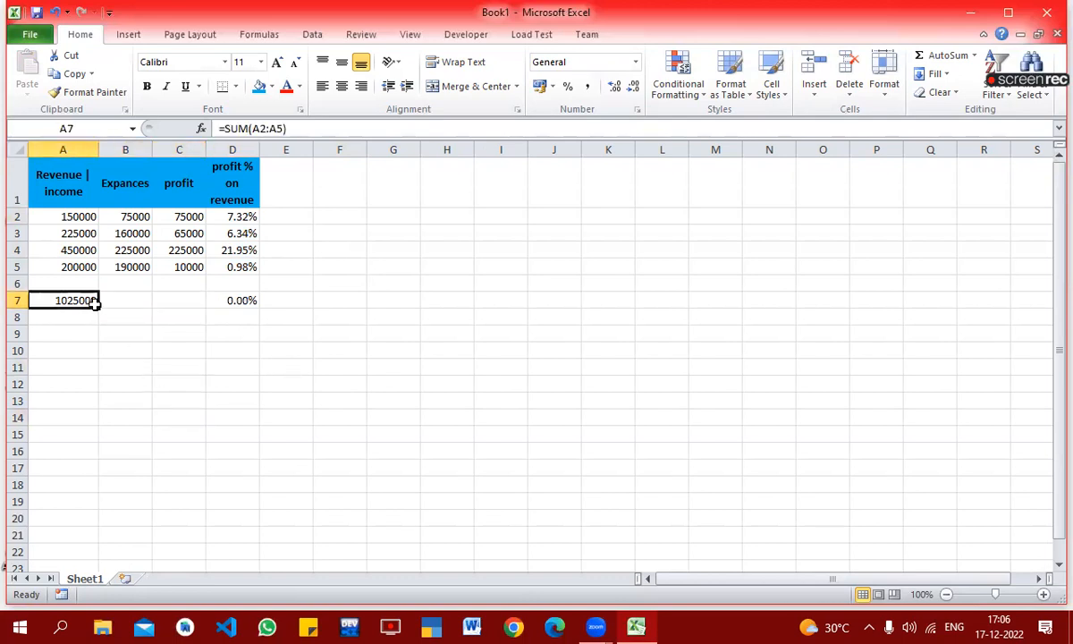
click(74, 74)
drag(145, 304, 167, 301)
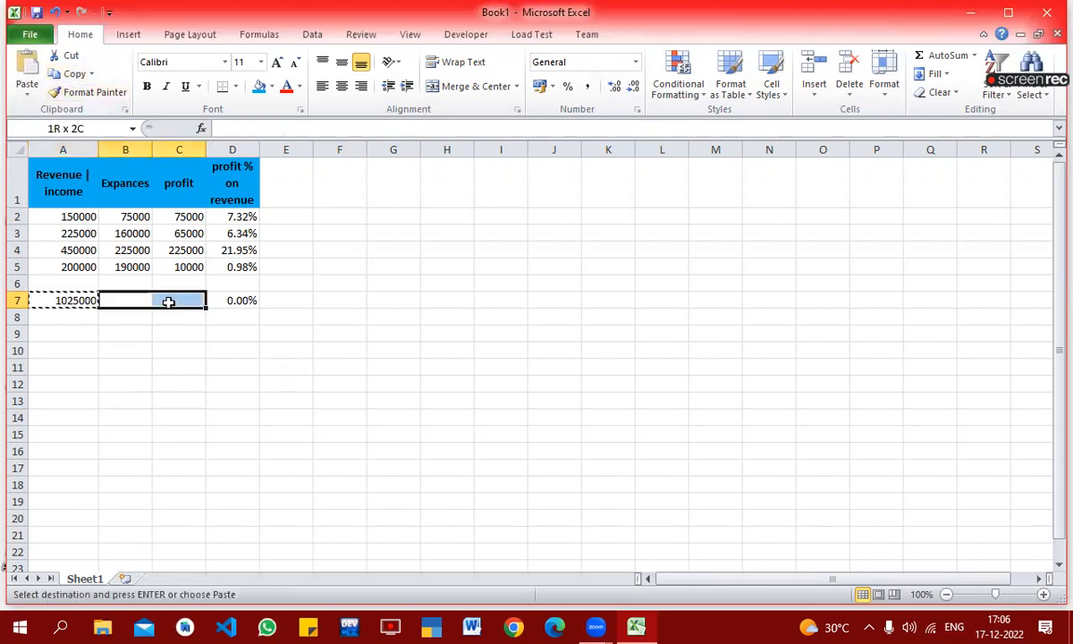
click(25, 65)
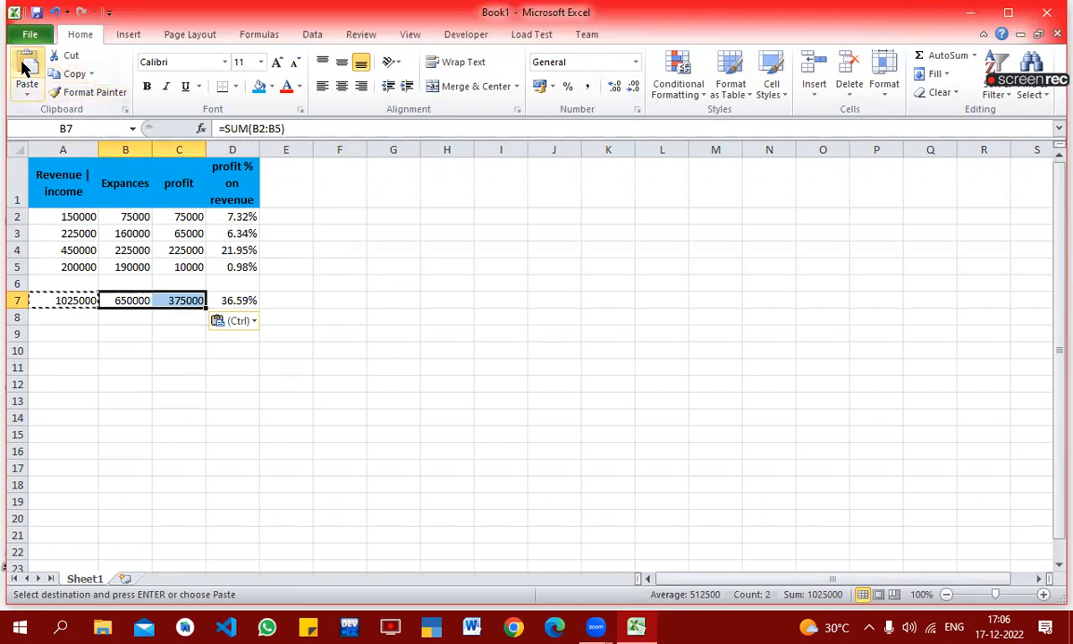
Step: Clear the expenses and profit totals in B7:C7 again
click(135, 351)
drag(134, 302, 170, 304)
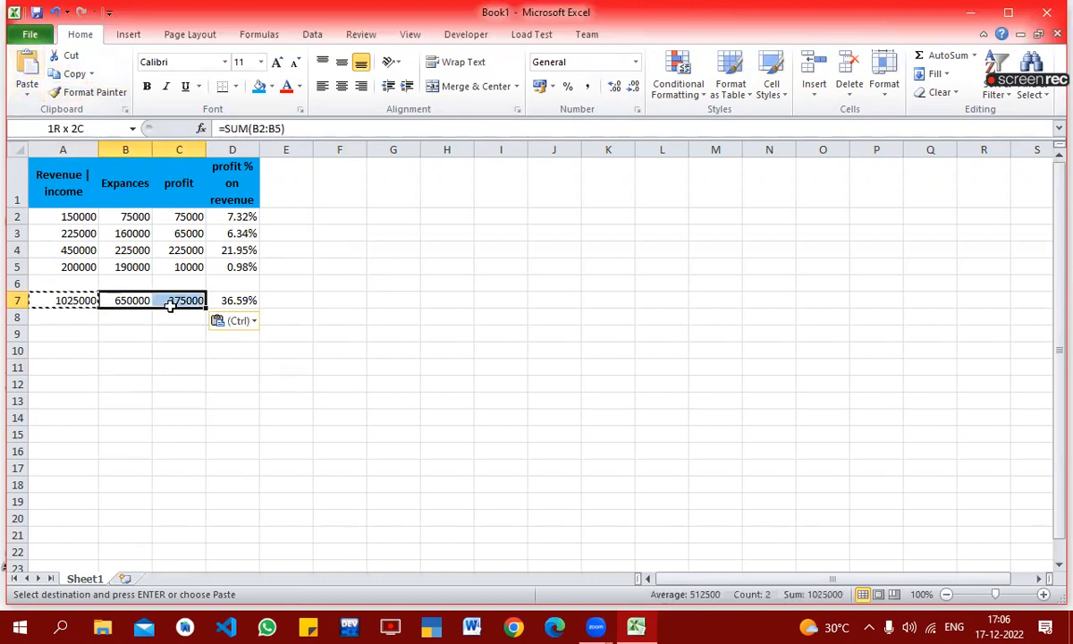
key(Delete)
Step: Copy the revenue total formula from A7 into B7:C7 to total expenses and profit
key(Left)
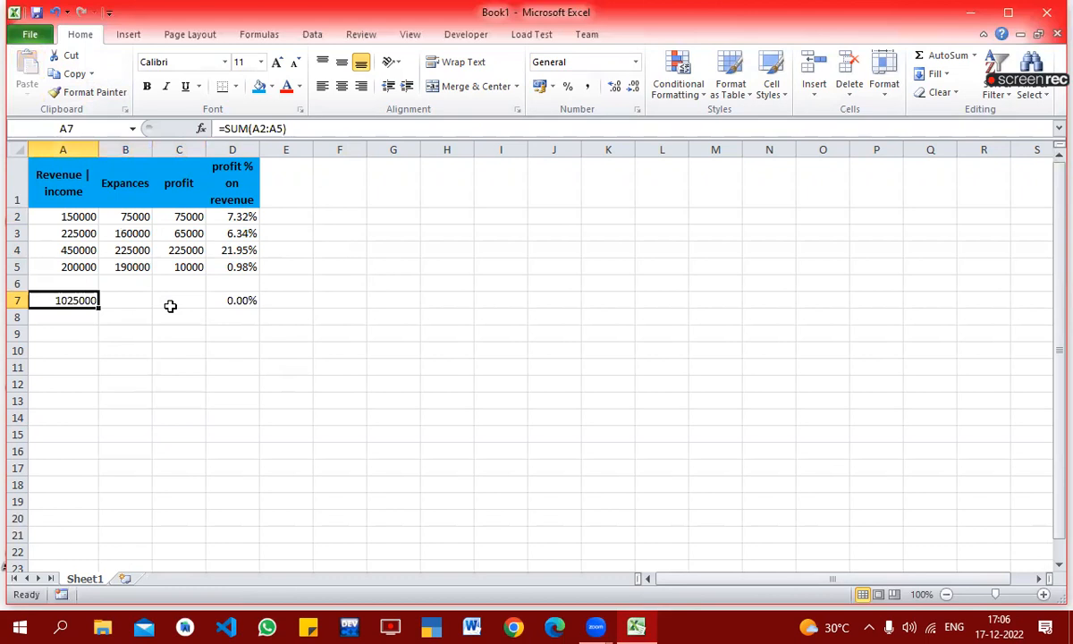
key(ctrl+c)
key(Right)
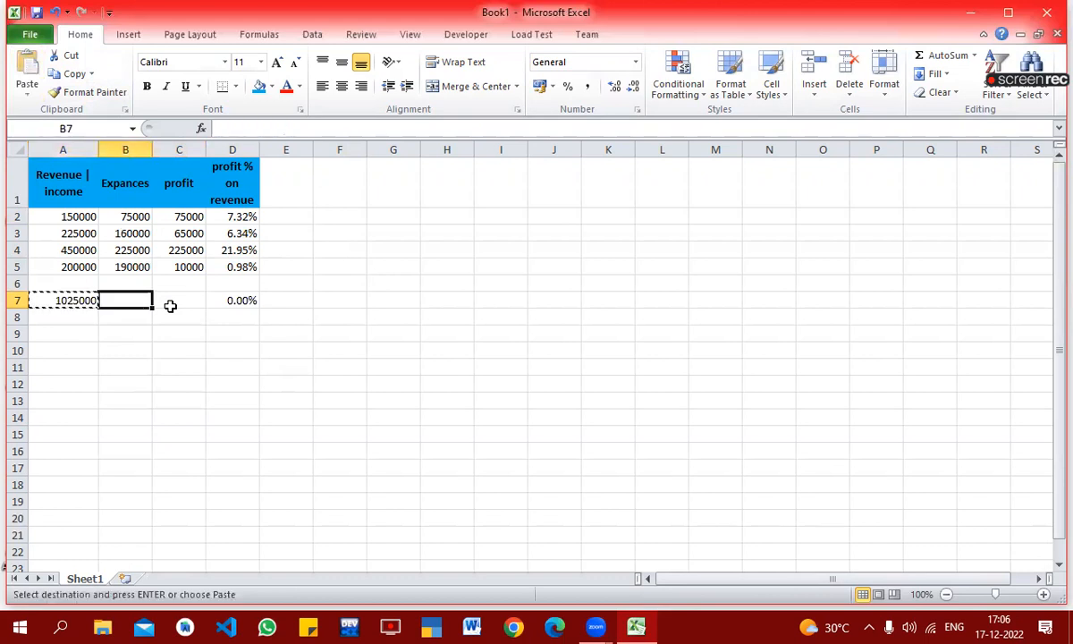
shift+click(170, 306)
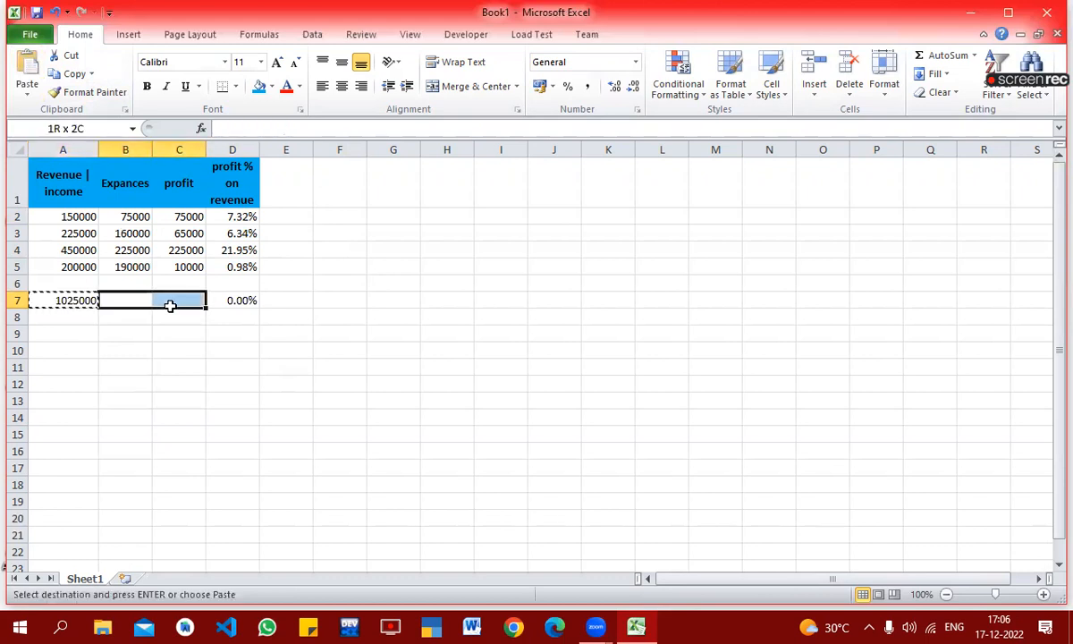
key(Return)
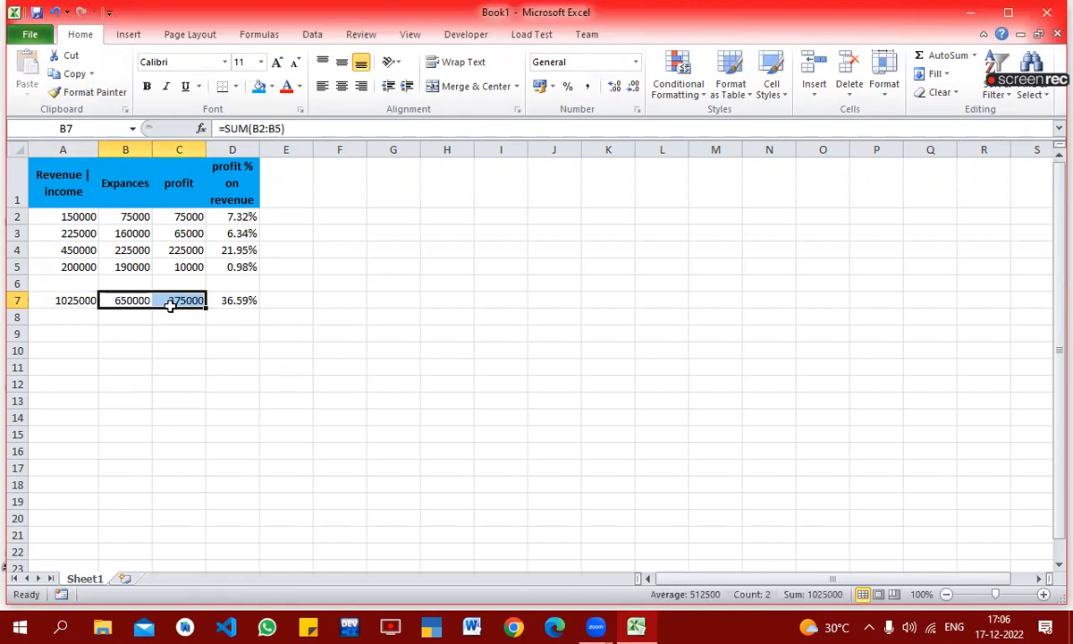
key(Up)
key(Up)
key(Up)
key(Up)
key(Up)
key(Up)
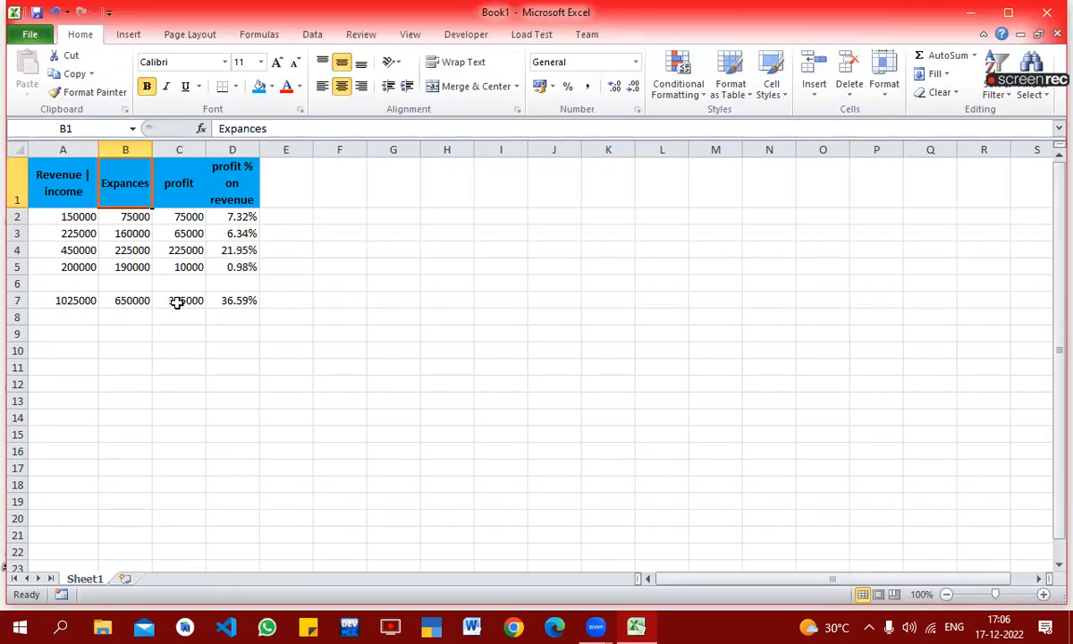
Step: Insert a new worksheet and enter the title "Book Shop -" in A1
click(126, 578)
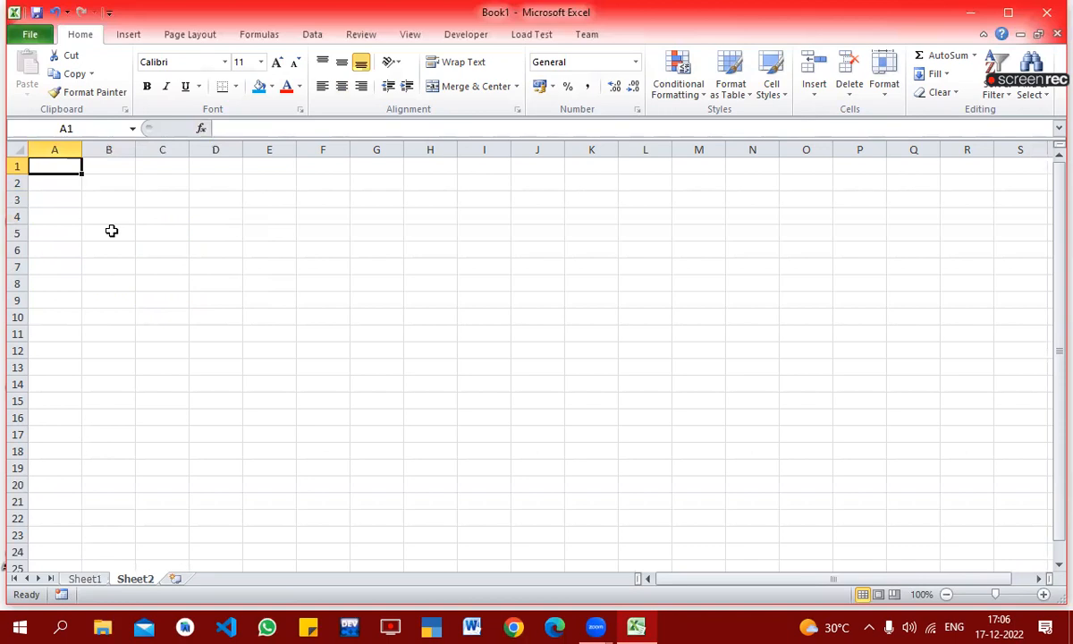
text(B)
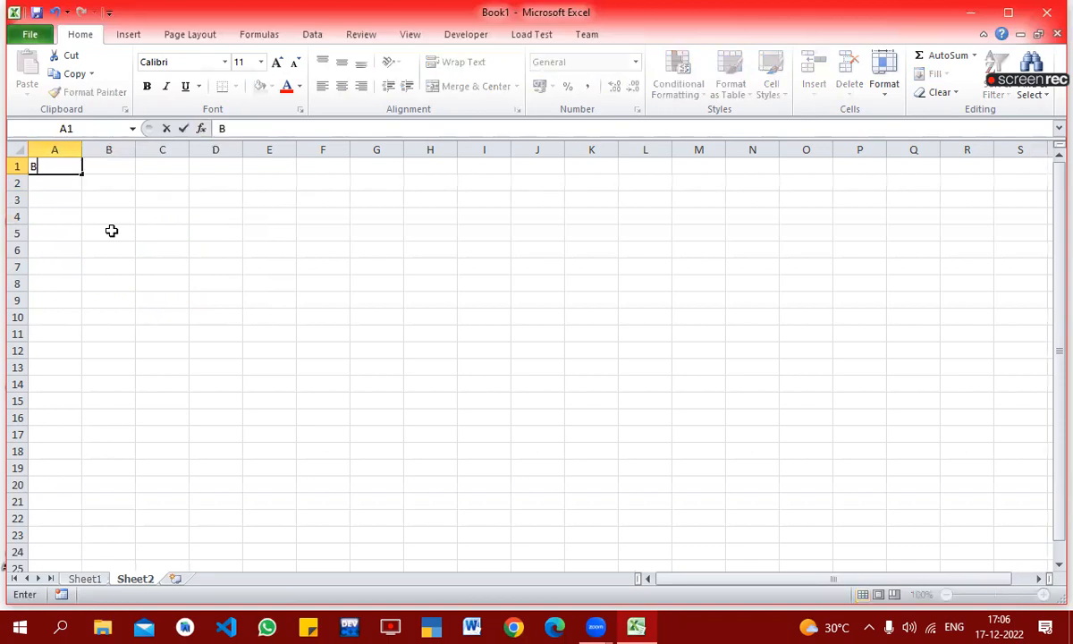
text(ook Sho)
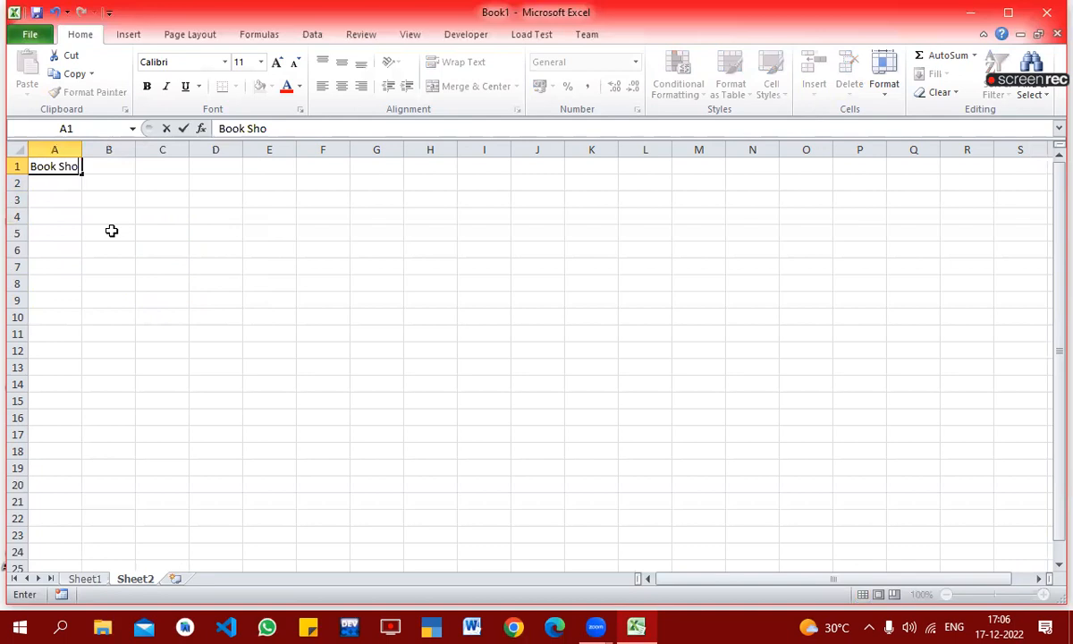
text(p -)
key(Return)
key(Return)
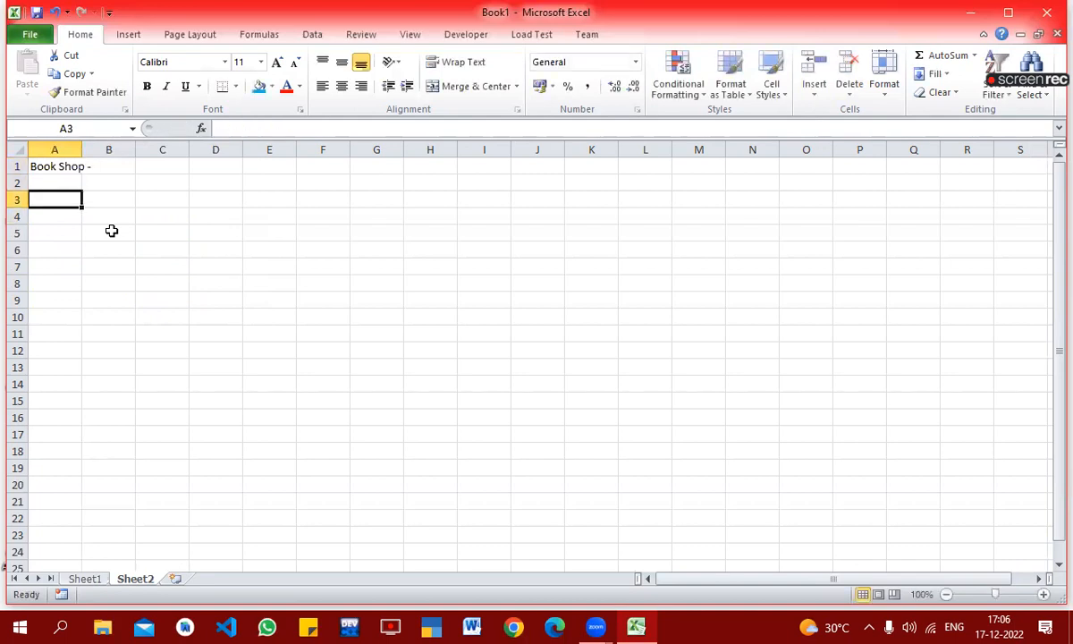
Step: Enter the column headers "Book cd", "Book Name" and "Member" in A3:C3
text(Boo)
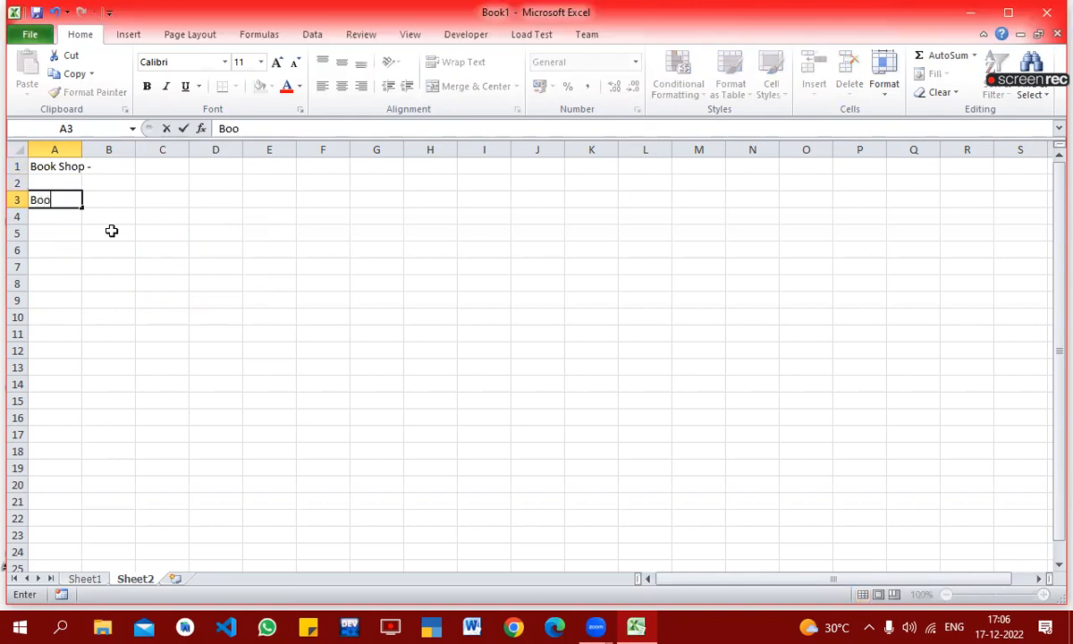
text(k cd)
key(Tab)
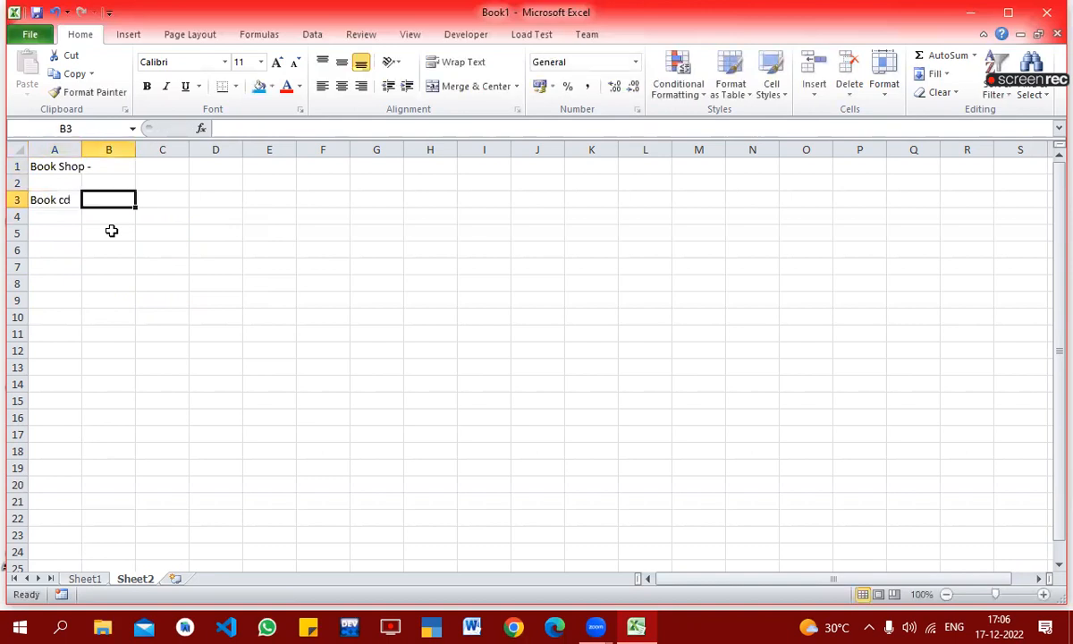
text(Book Name)
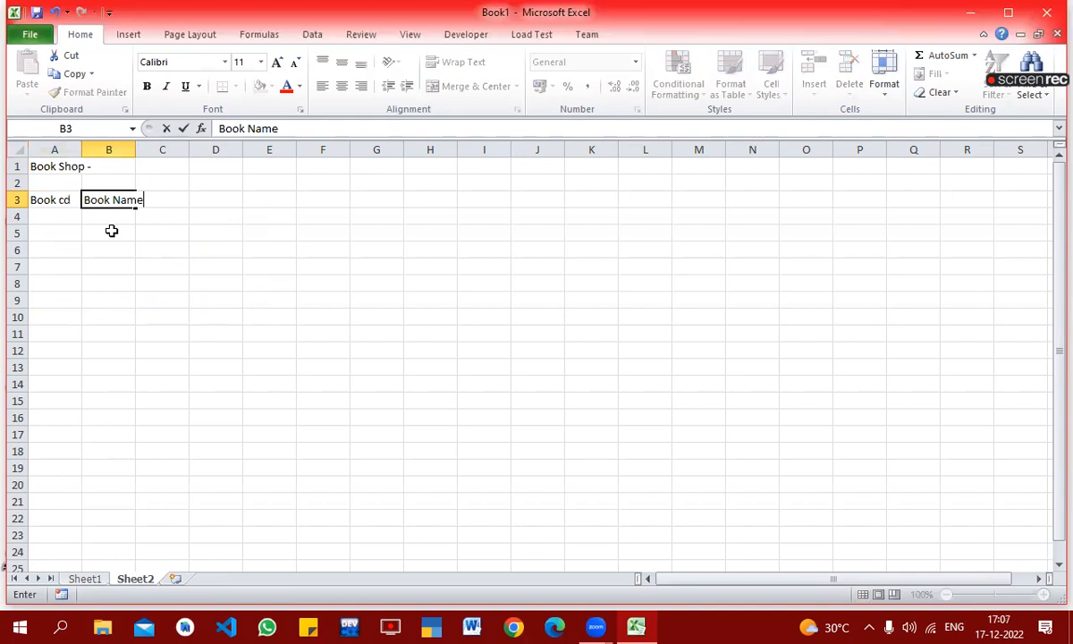
key(Tab)
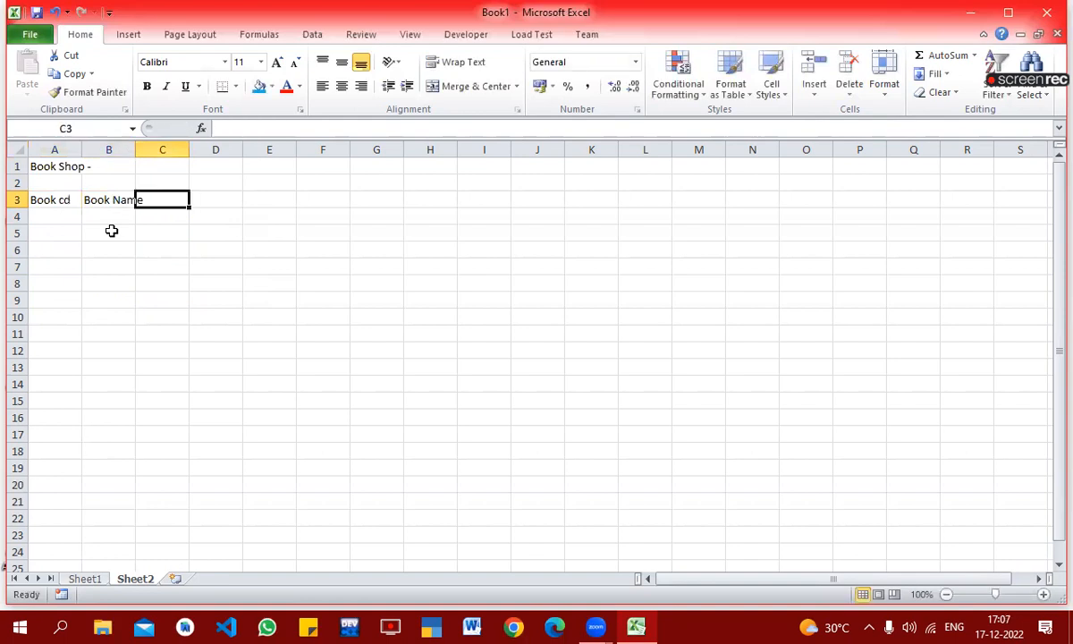
text(Member)
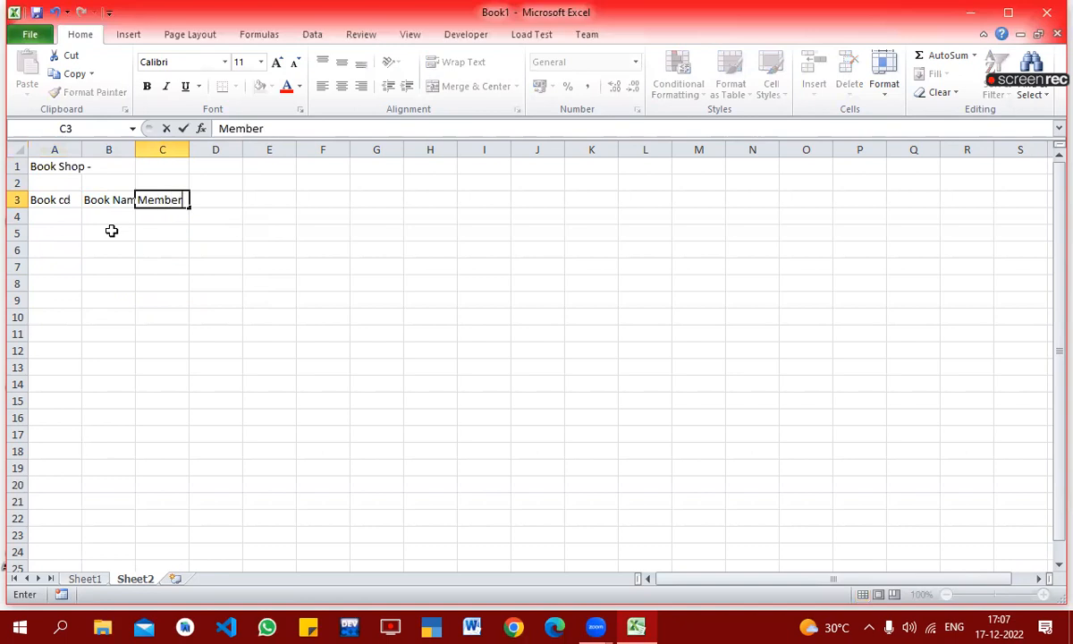
key(Tab)
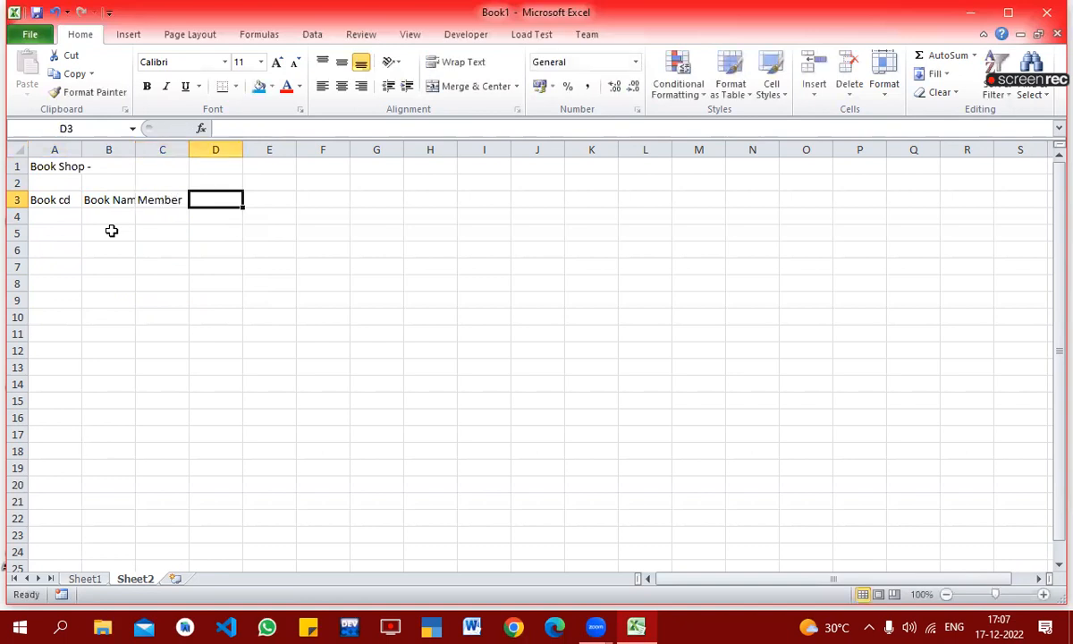
Step: Enter the header "issue date" in D3
text(i)
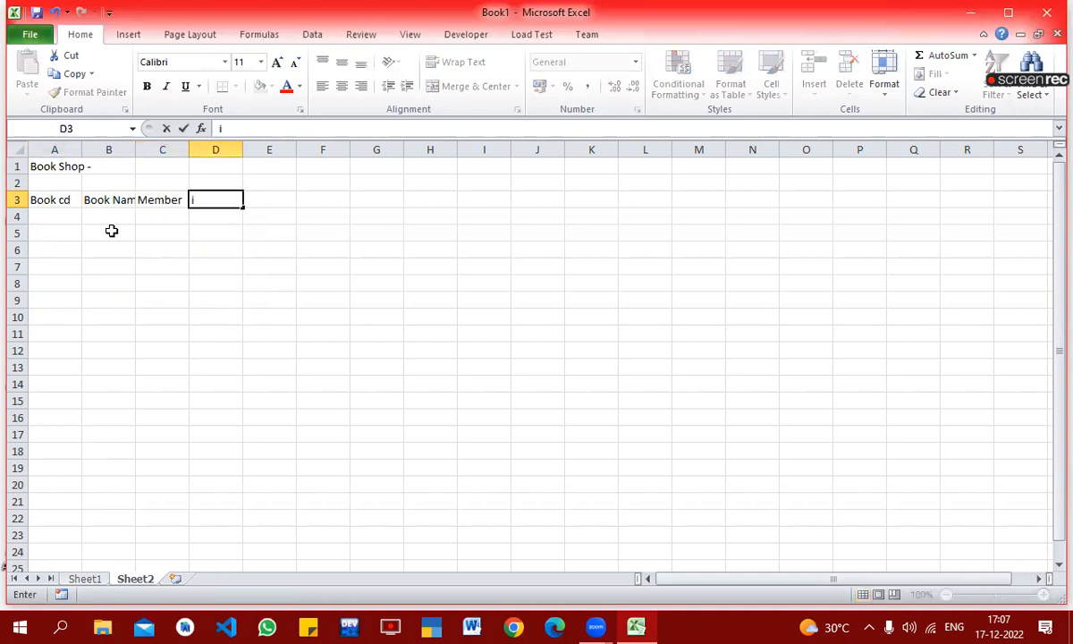
text(ssue)
key(Tab)
key(Left)
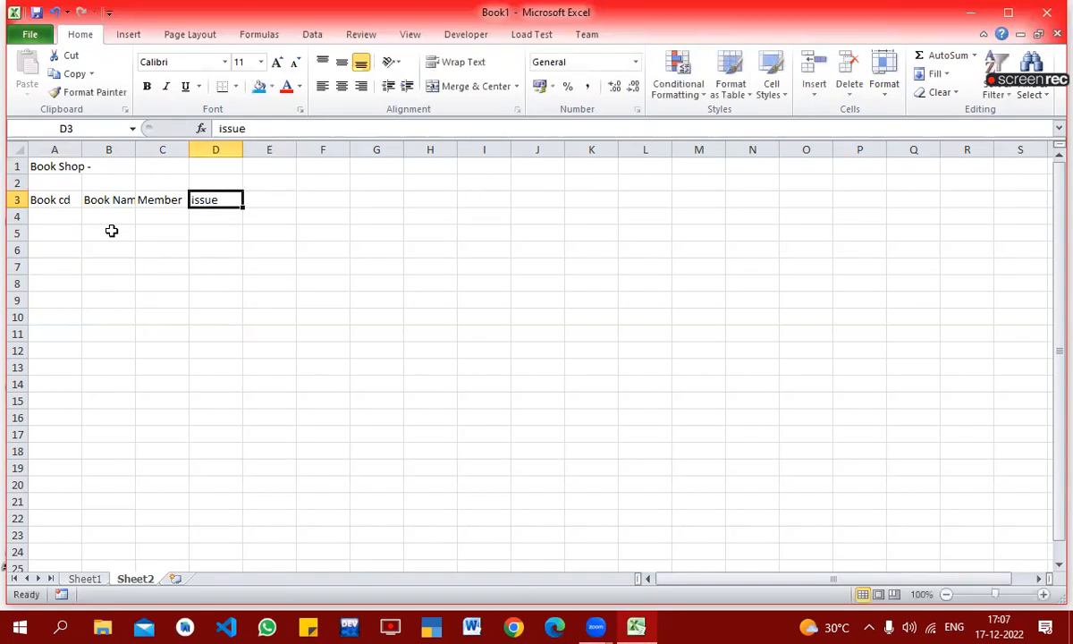
key(BackSpace)
key(Escape)
key(F2)
text(date)
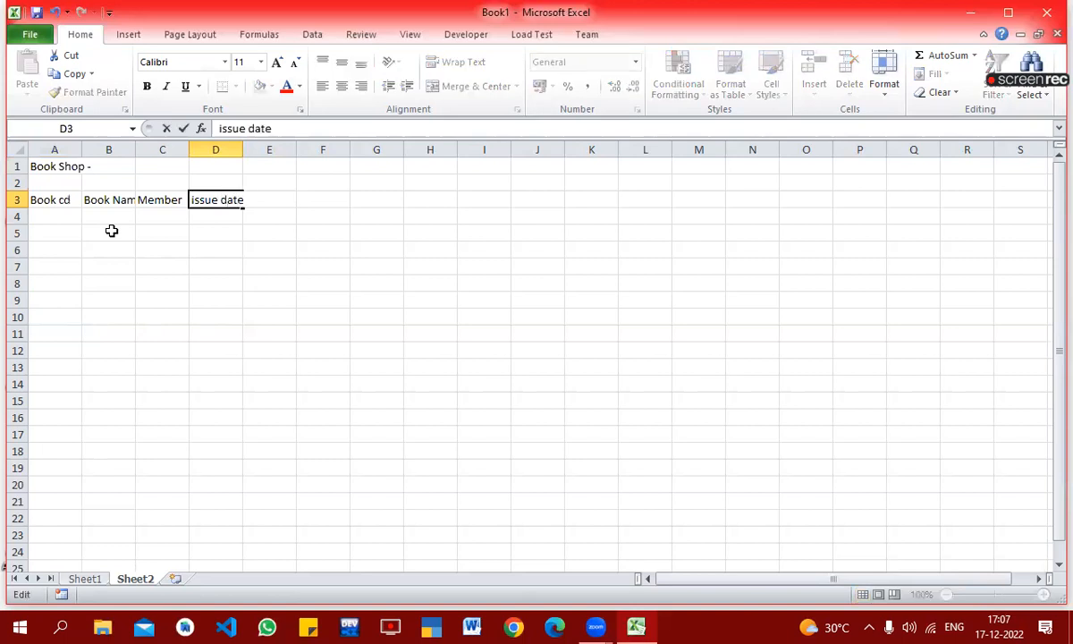
key(Return)
Step: Enter the header "return date" in E3
key(Up)
key(Right)
text(return data)
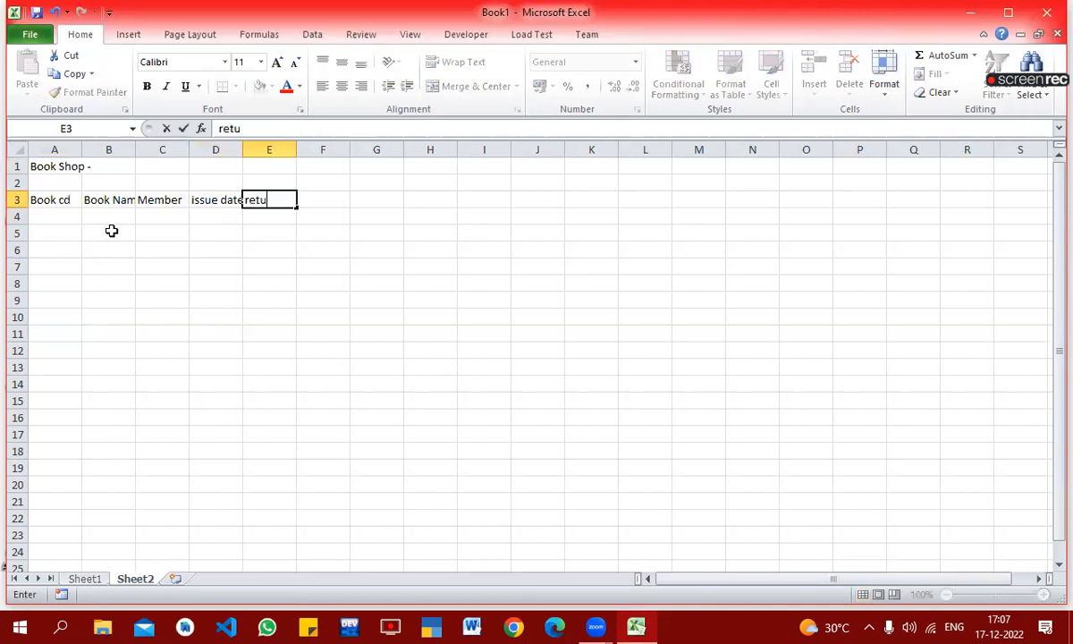
key(BackSpace)
text(e)
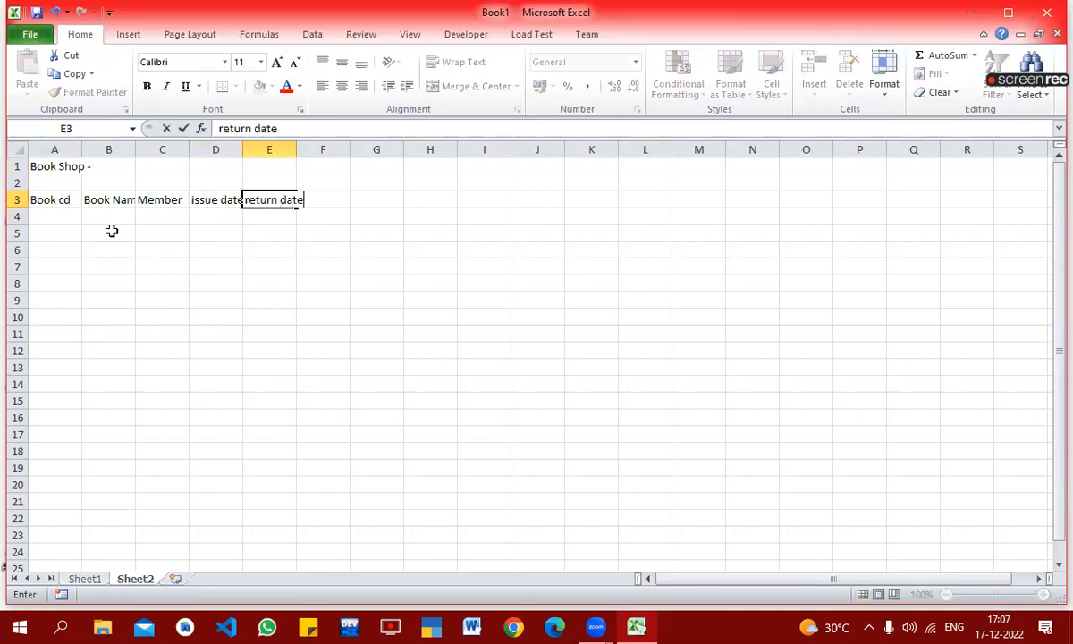
key(Return)
key(Up)
Step: Wrap the text of the column headers in A3:E3
drag(41, 198, 273, 198)
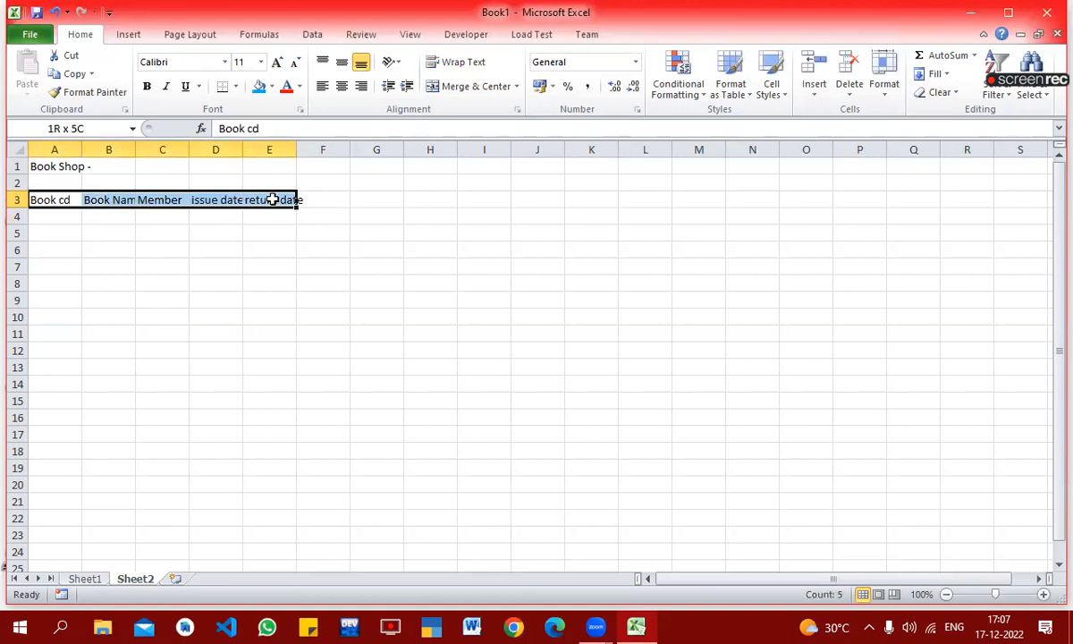
click(465, 63)
click(359, 279)
click(333, 211)
Step: Enter the book codes 1, 2 and 3 in A4:A6
click(57, 234)
text(1)
key(Return)
text(2)
key(Return)
text(3)
key(Up)
key(Up)
Step: Enter the book names marathi, hindi and english in B4:B6
key(Right)
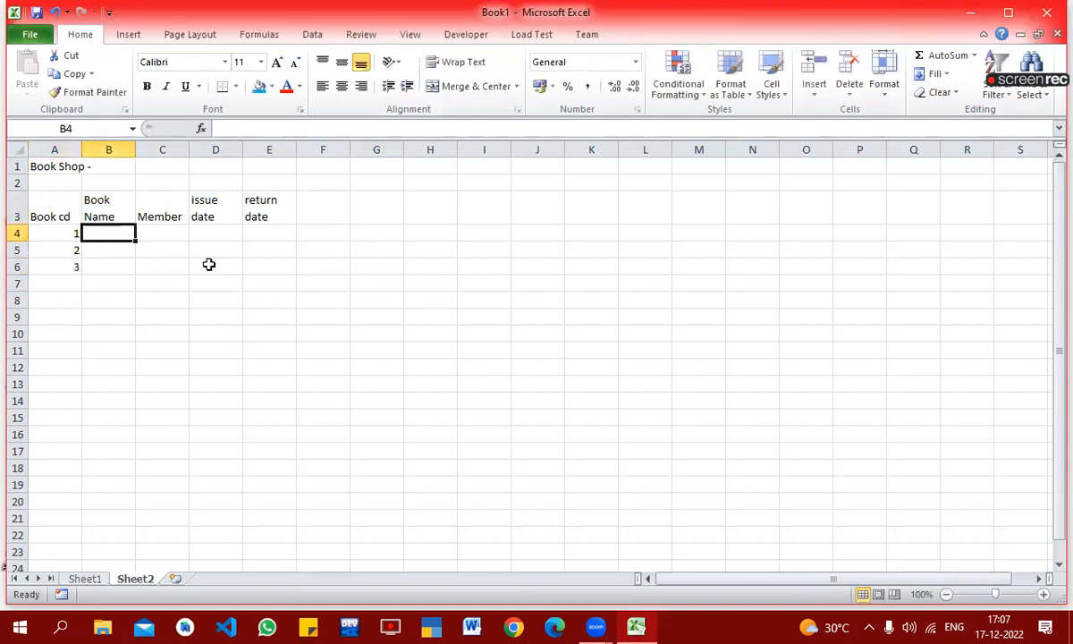
text(mar)
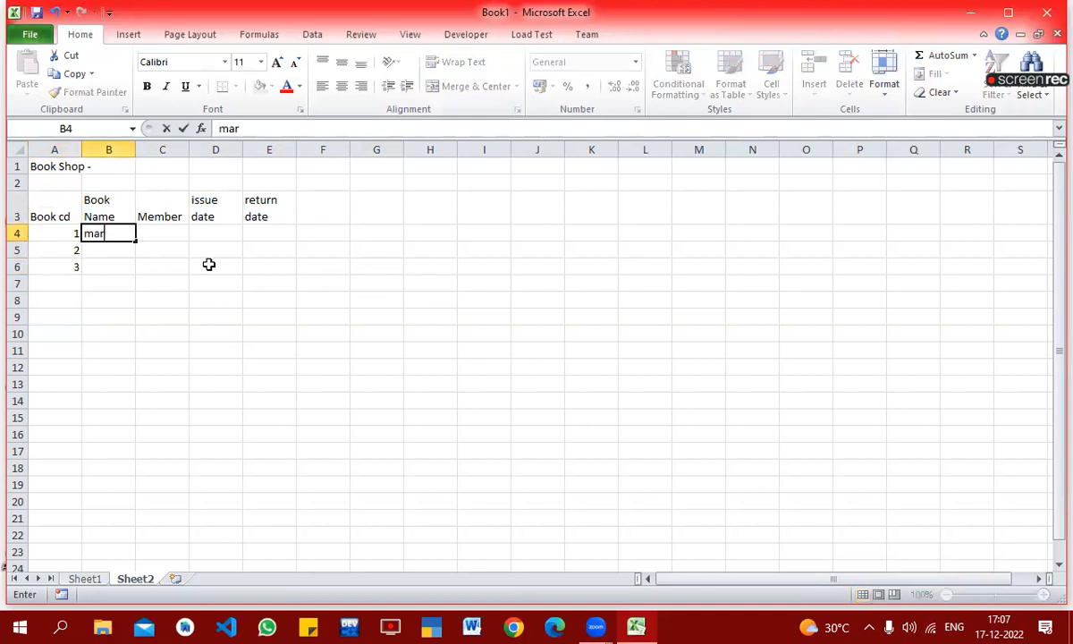
text(athi)
key(Return)
text(hindi)
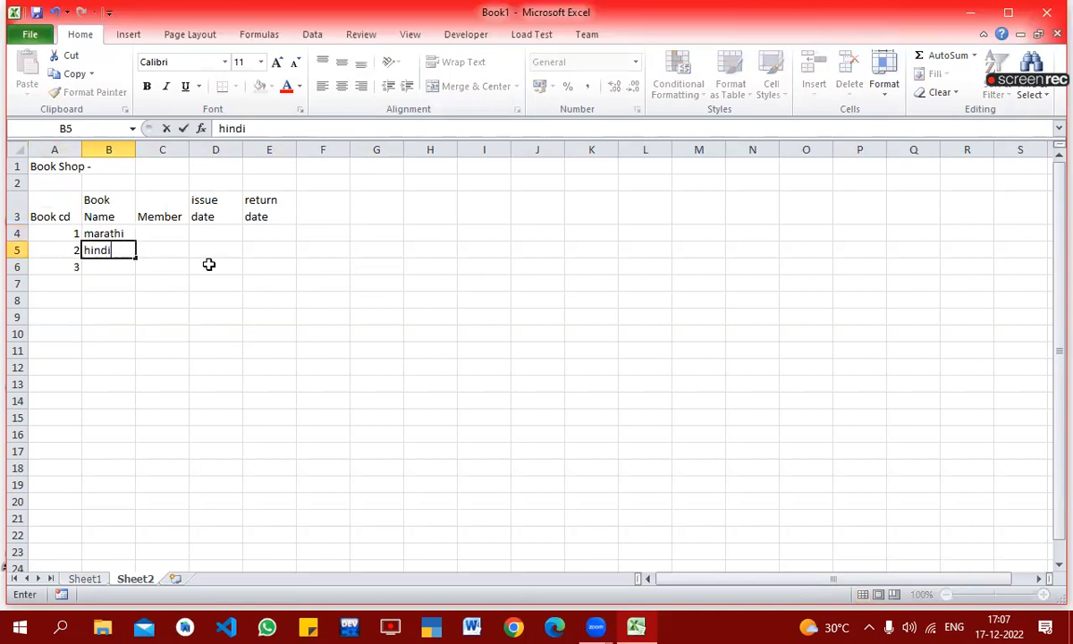
key(Return)
text(en)
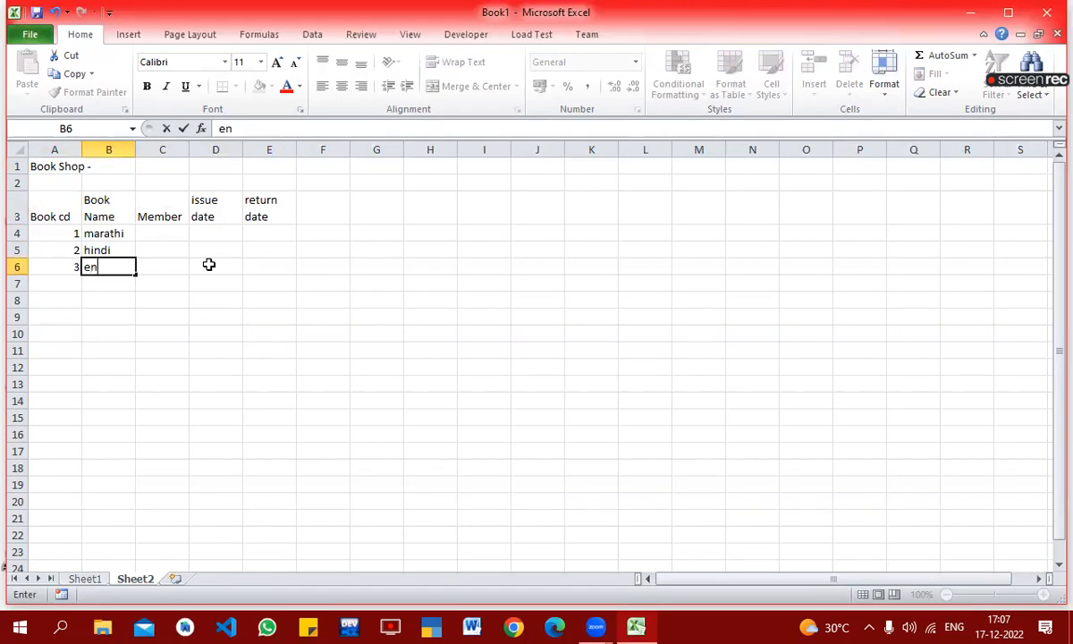
text(glish)
key(Up)
Step: Enter a member's first name for each of the three books in C4:C6
key(Up)
key(Right)
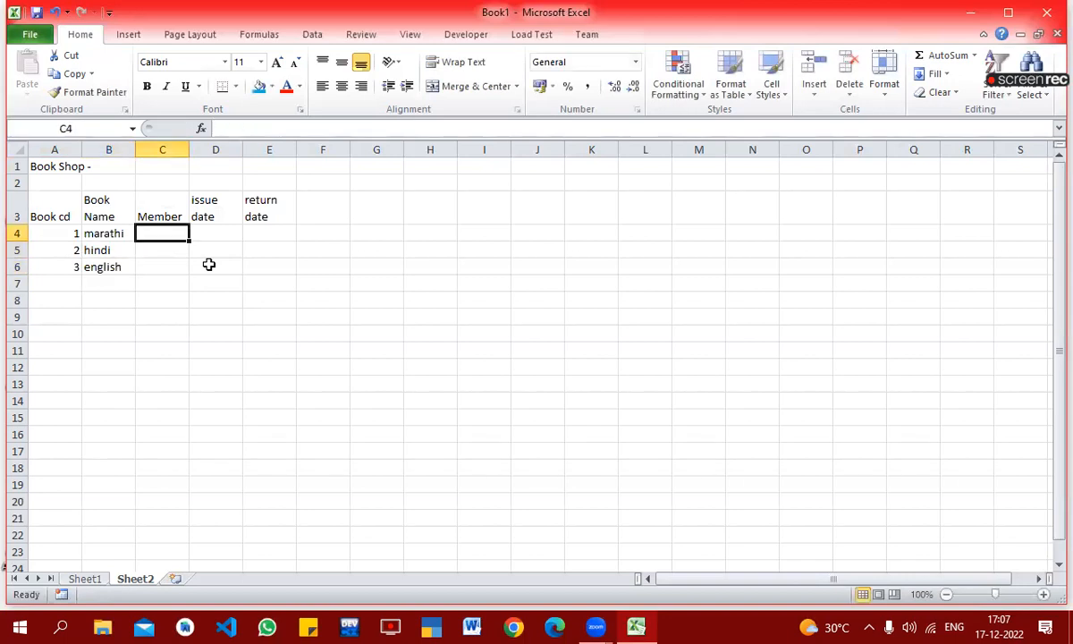
text(raj)
key(Return)
text(ram)
key(Return)
text(seeta)
key(Up)
key(Up)
Step: Enter issue date 1-jan and return date 15-jan for the marathi book in row 4
key(Right)
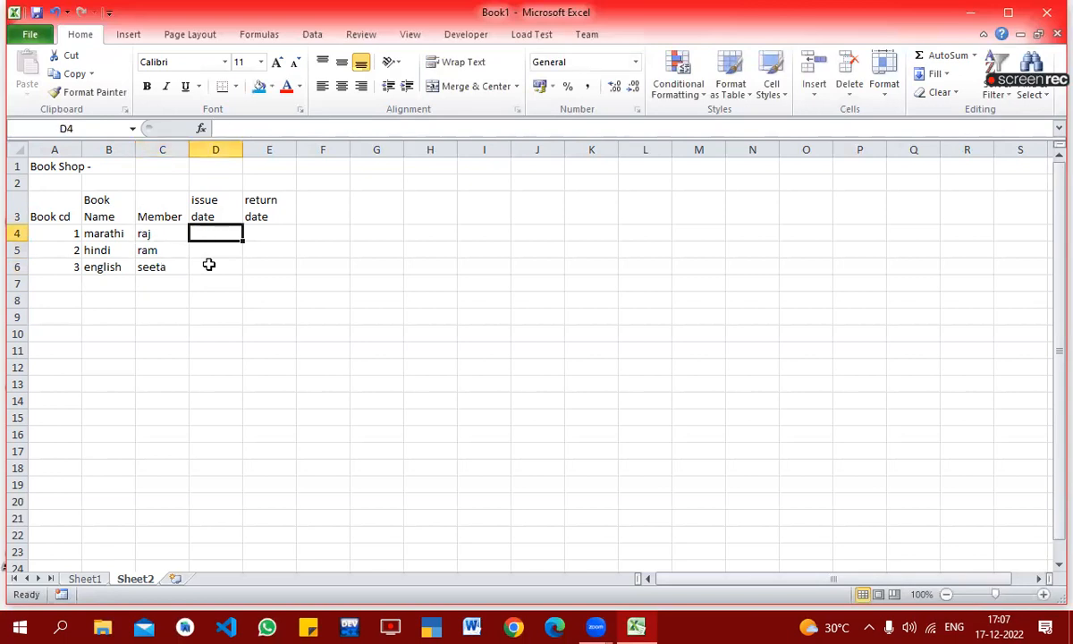
text(1-jan)
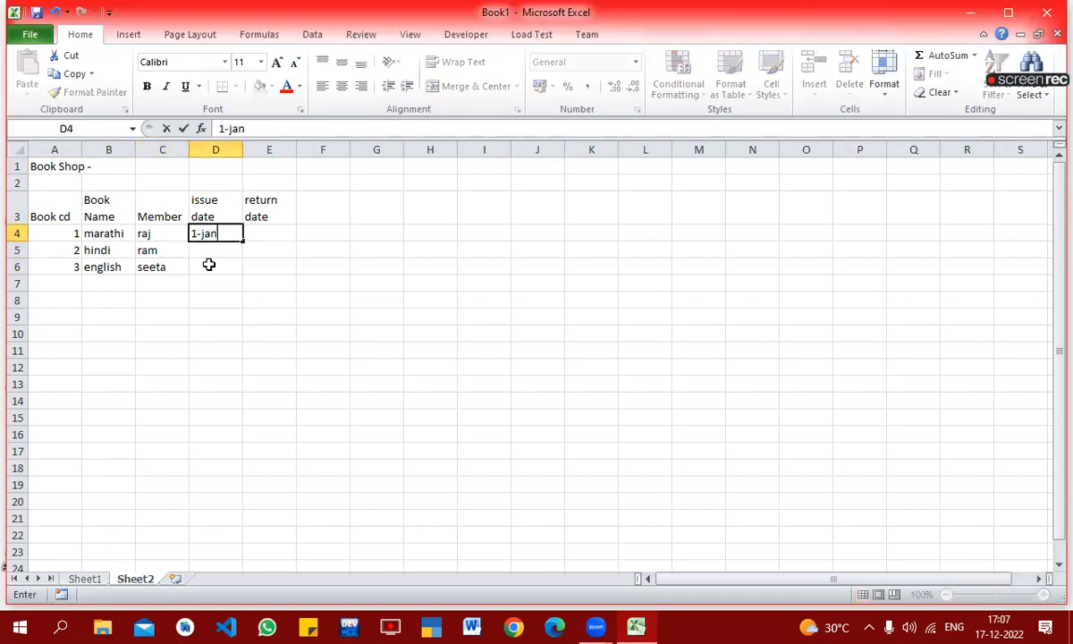
key(Tab)
text(15-)
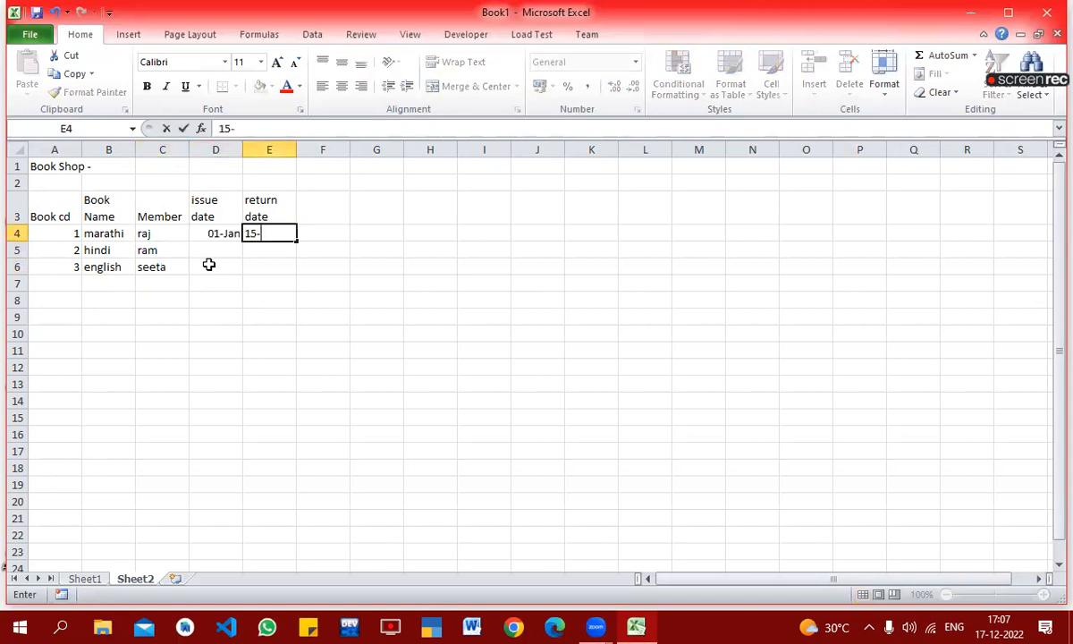
text(jan)
key(Return)
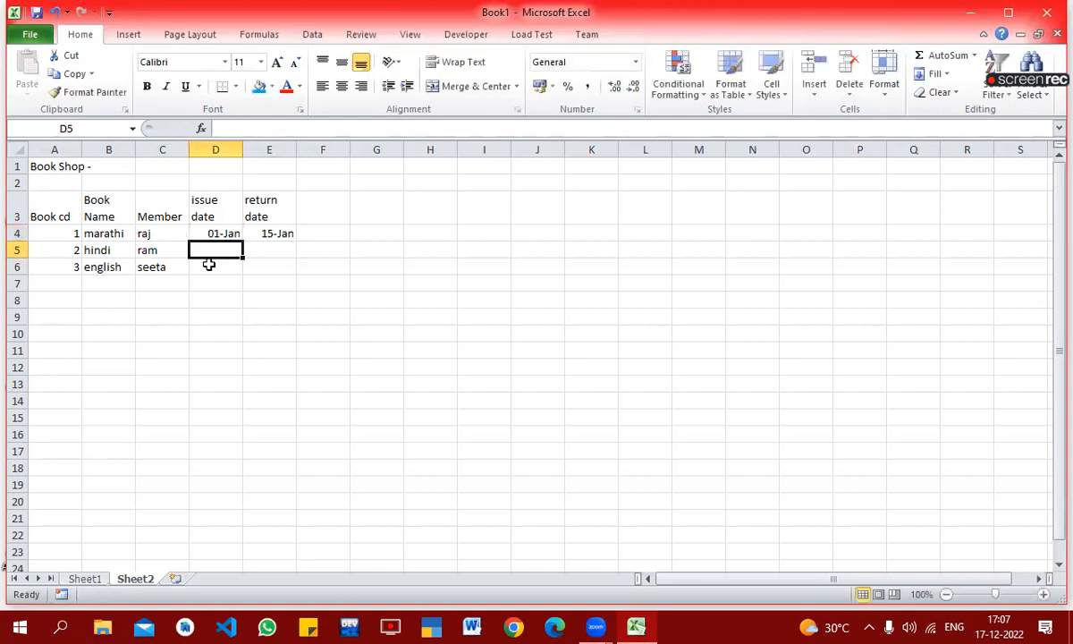
Step: Enter issue date 6-feb and return date 10-feb for the hindi book in row 5
text(6-feb)
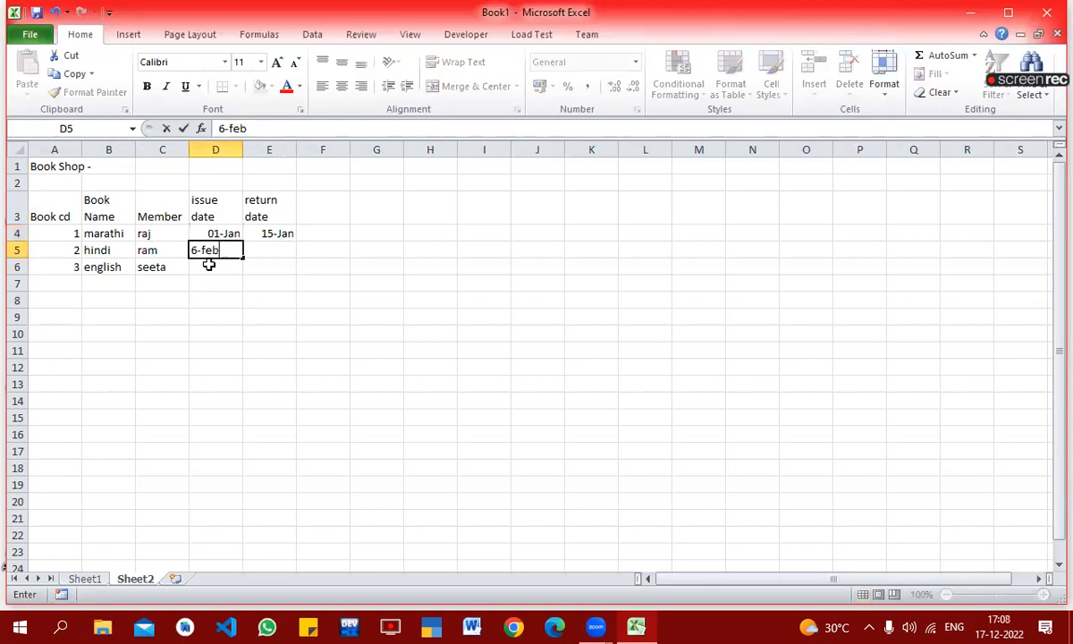
key(Tab)
text(10)
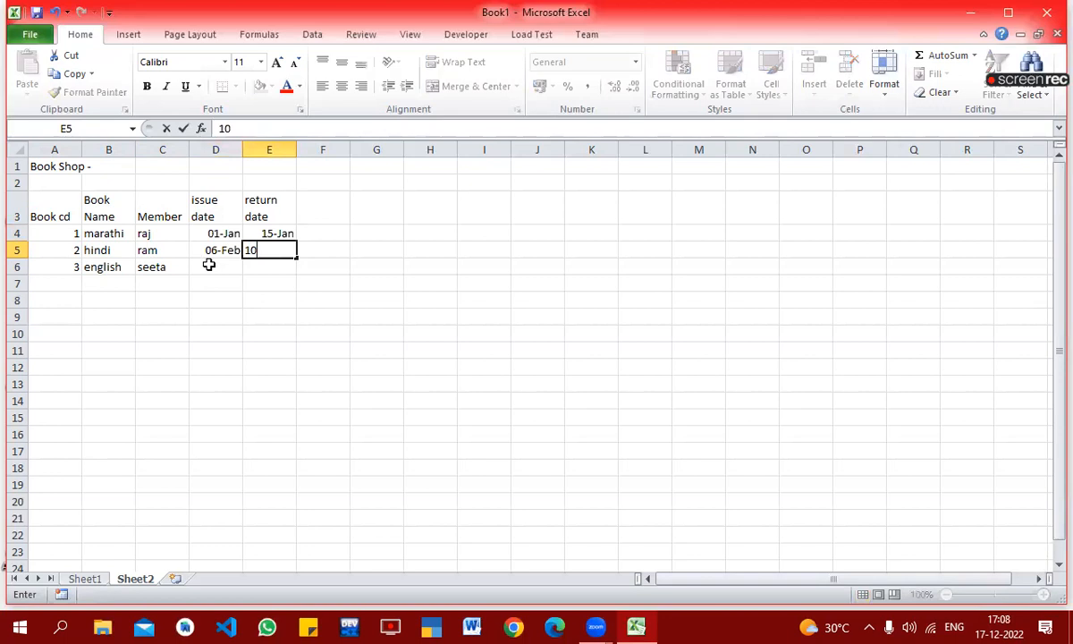
text(-feb)
key(Return)
Step: Enter issue date 12-jan and return date 2-feb for the english book in row 6
click(209, 265)
text(1)
text(2-jan)
key(Tab)
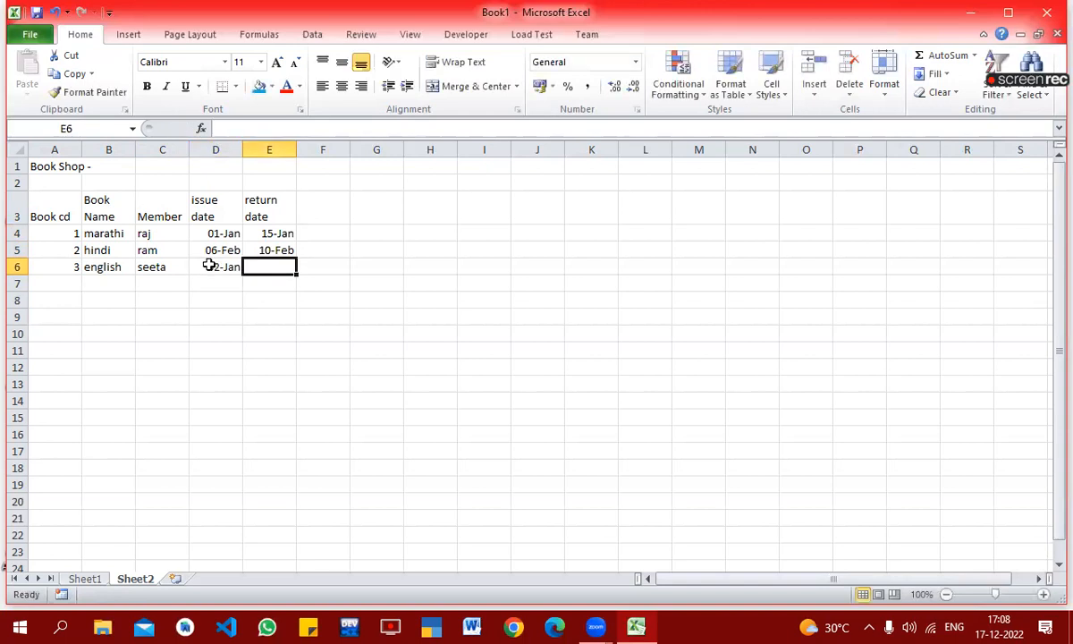
text(2-feb)
key(Return)
key(Up)
key(Up)
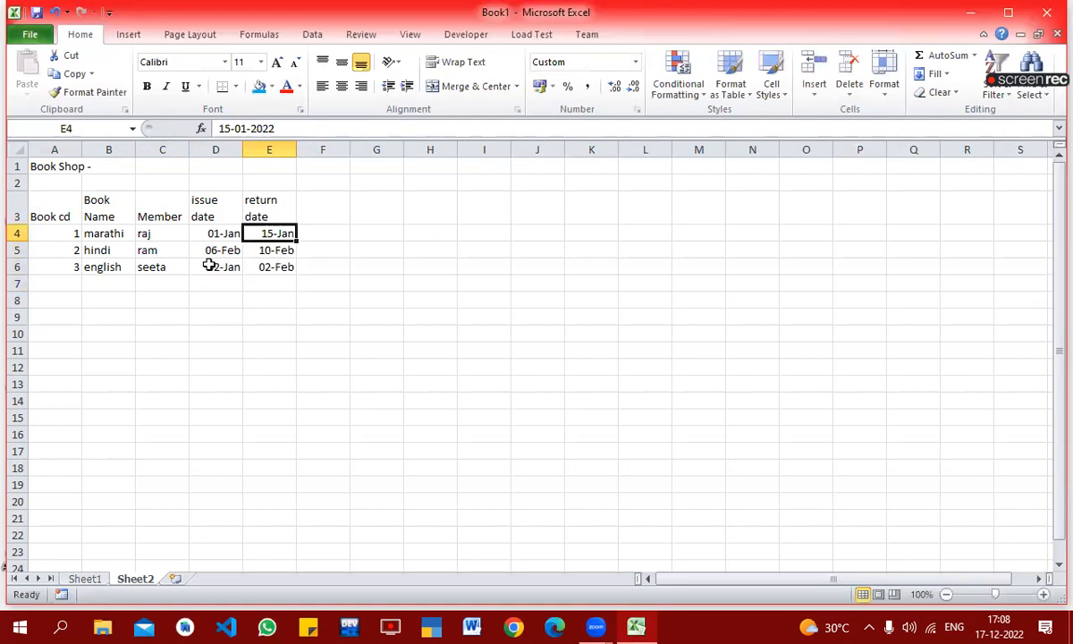
Step: Enter =E4-D4 in F4 to calculate the days between the marathi book's issue and return dates
click(326, 250)
click(280, 232)
click(218, 230)
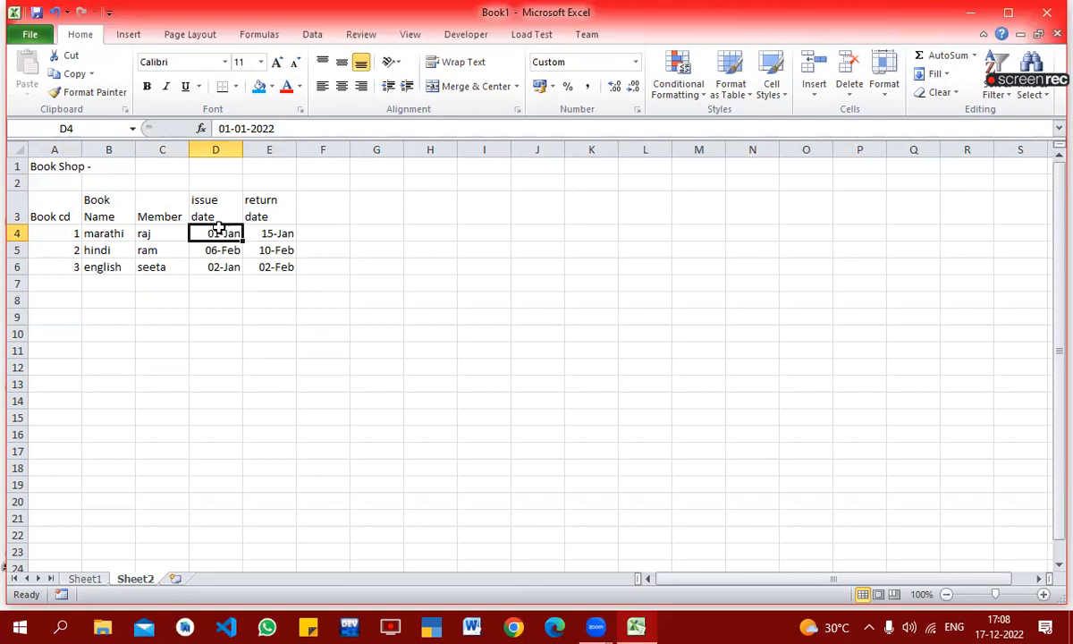
click(321, 232)
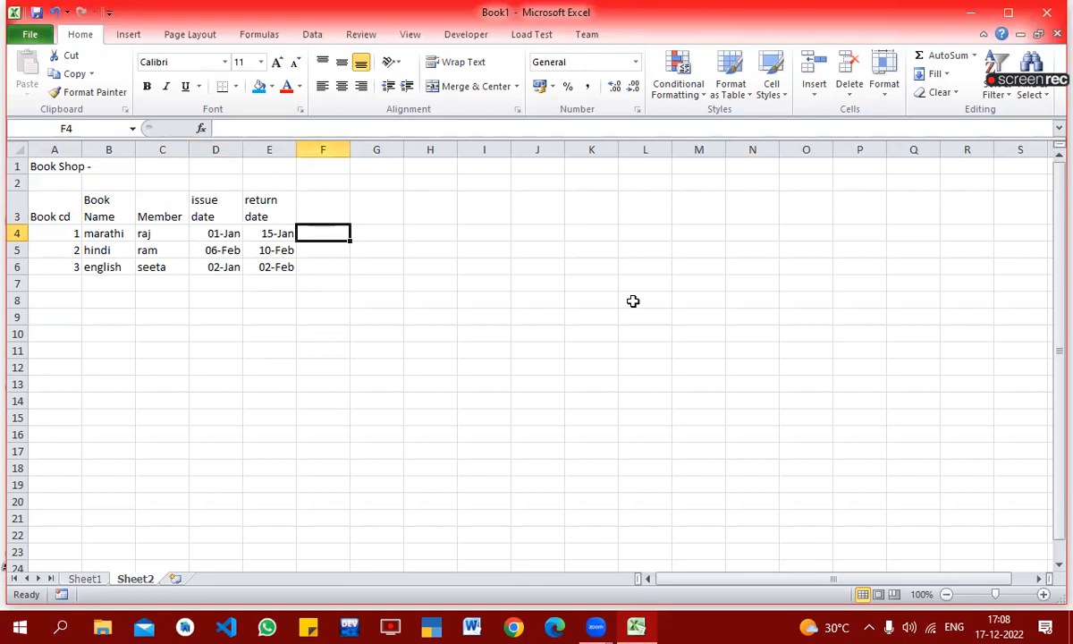
text(=)
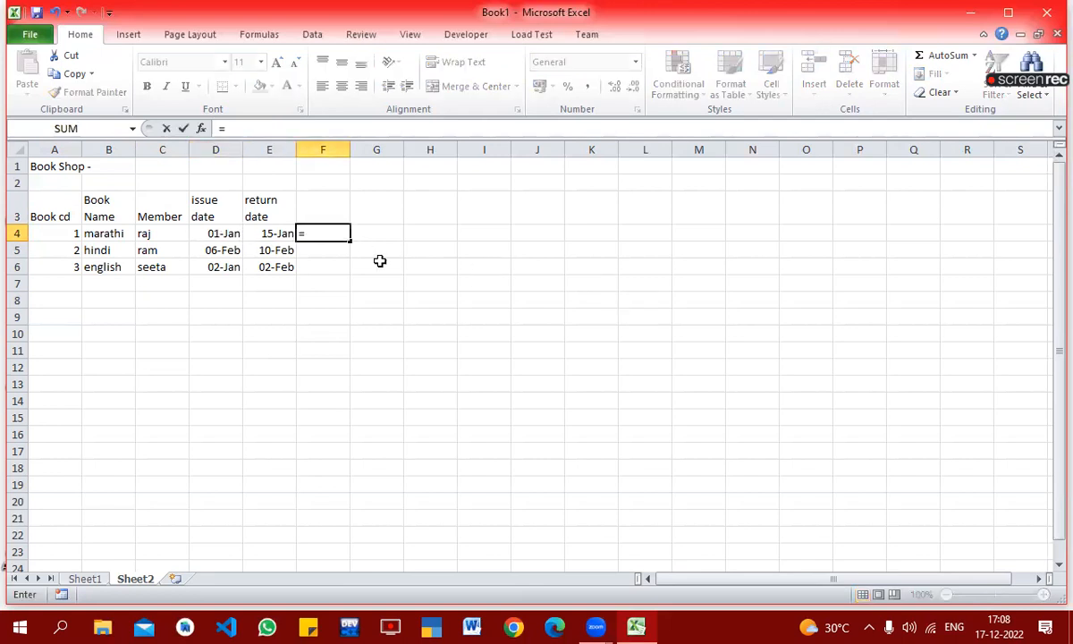
click(269, 233)
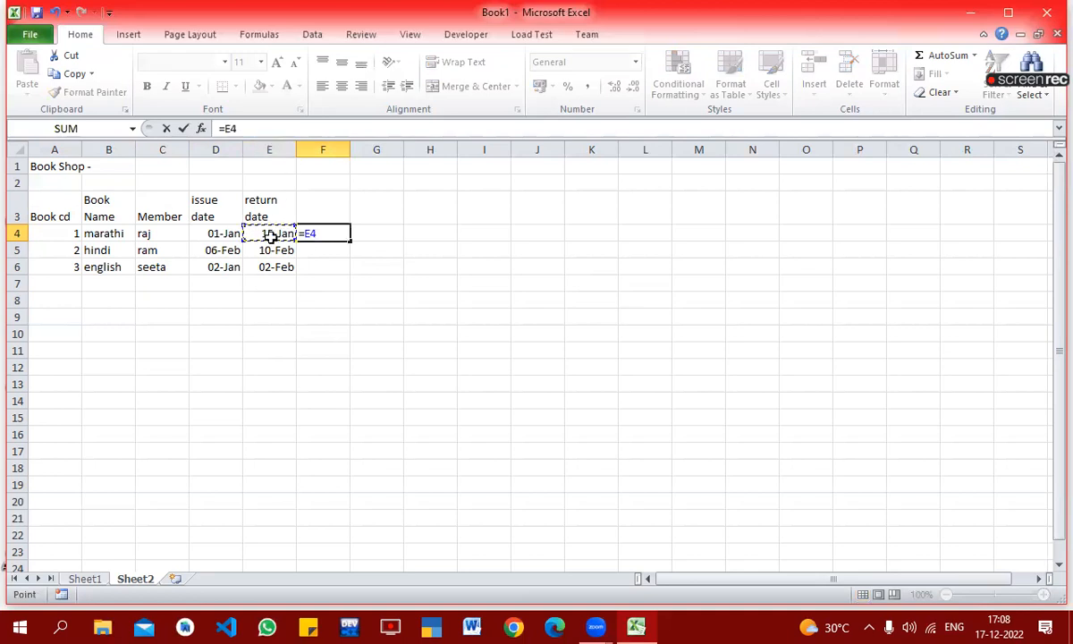
text(-)
click(226, 234)
key(Return)
Step: Copy the date-difference formula from F4 down to F5:F6 for the hindi and english books
key(Up)
key(ctrl+c)
key(shift+Down)
key(shift+Down)
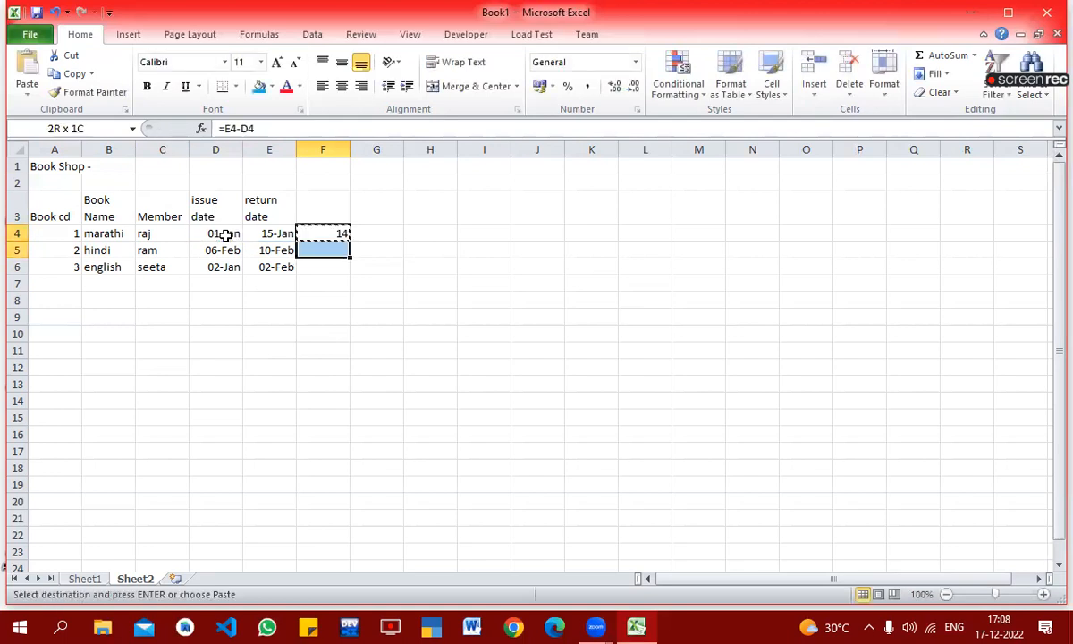
key(Return)
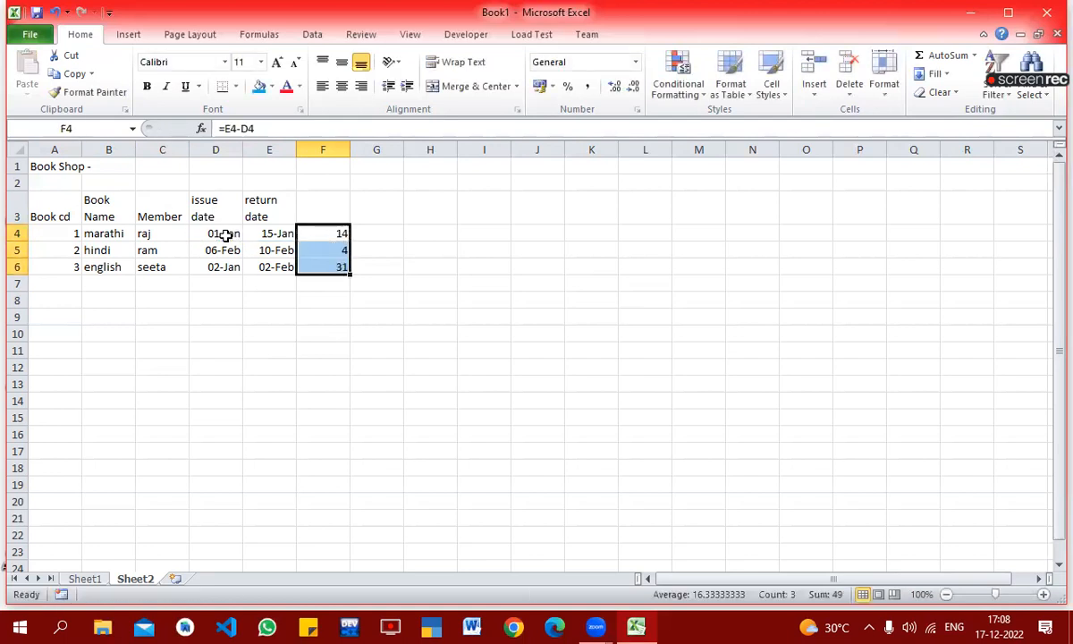
Step: Enter =F4-7 in G4 to calculate the marathi book's days beyond the seven-day limit
key(Down)
key(Up)
key(Up)
key(Right)
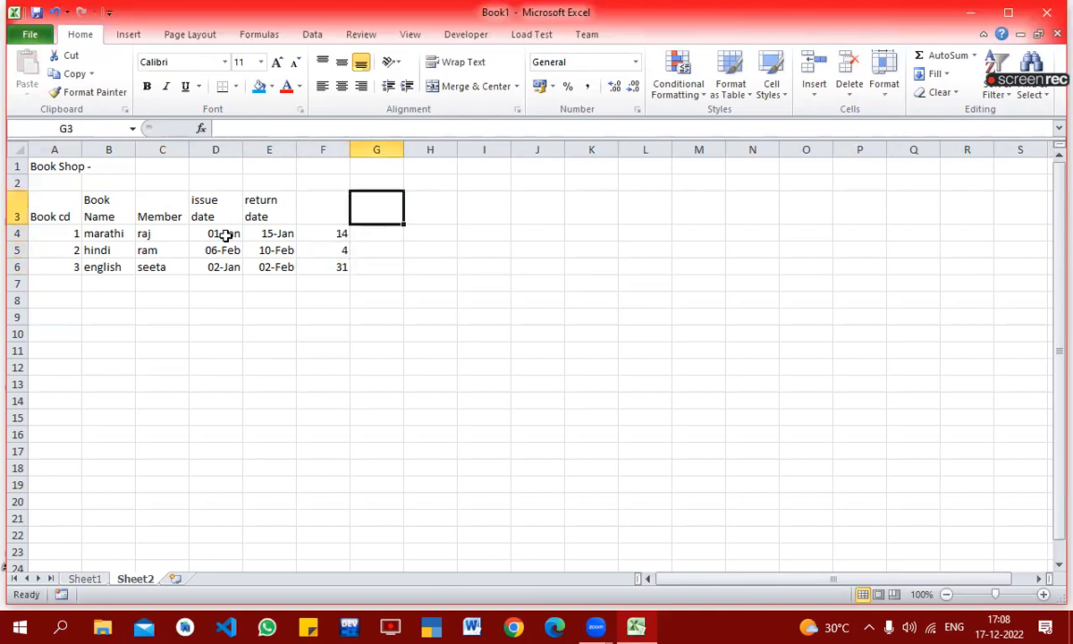
key(Down)
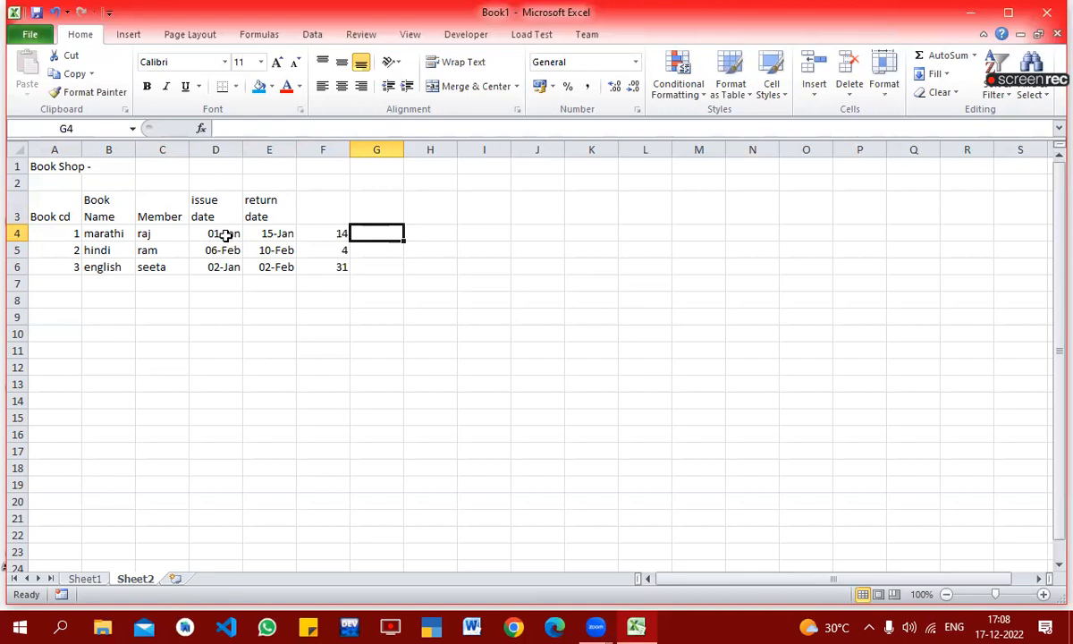
text(=)
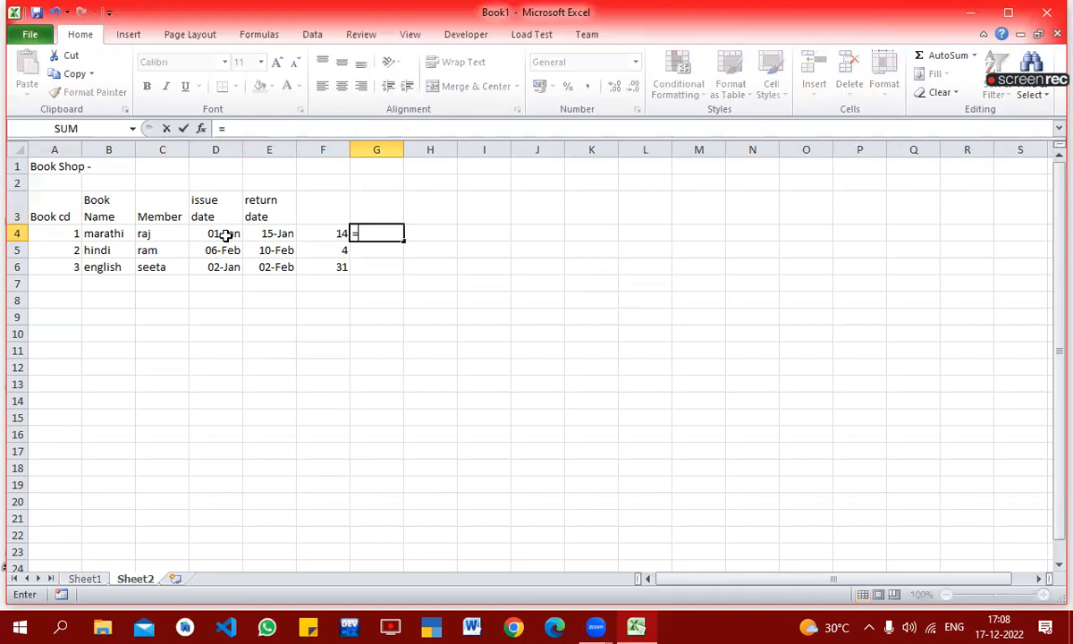
key(Left)
text(-7)
key(Return)
Step: Copy the extra-days formula from G4 down to G5:G6
key(Up)
key(ctrl+c)
key(Down)
key(shift+Down)
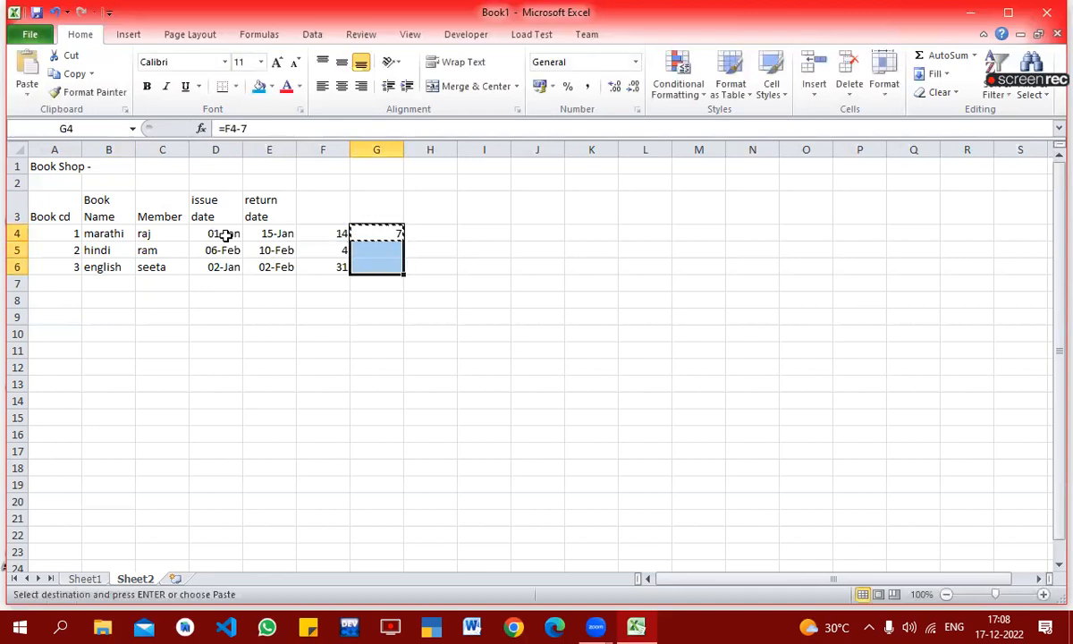
key(ctrl+v)
key(Return)
key(Up)
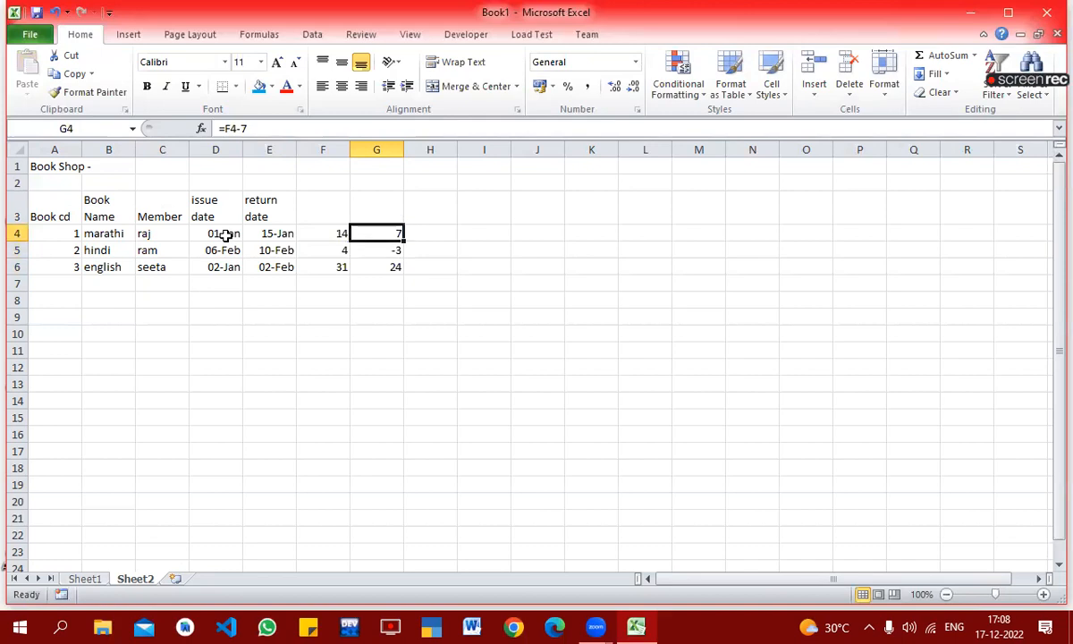
Step: Examine the extra days calculated in G4:G6 for each of the three books
key(Left)
key(Right)
key(Down)
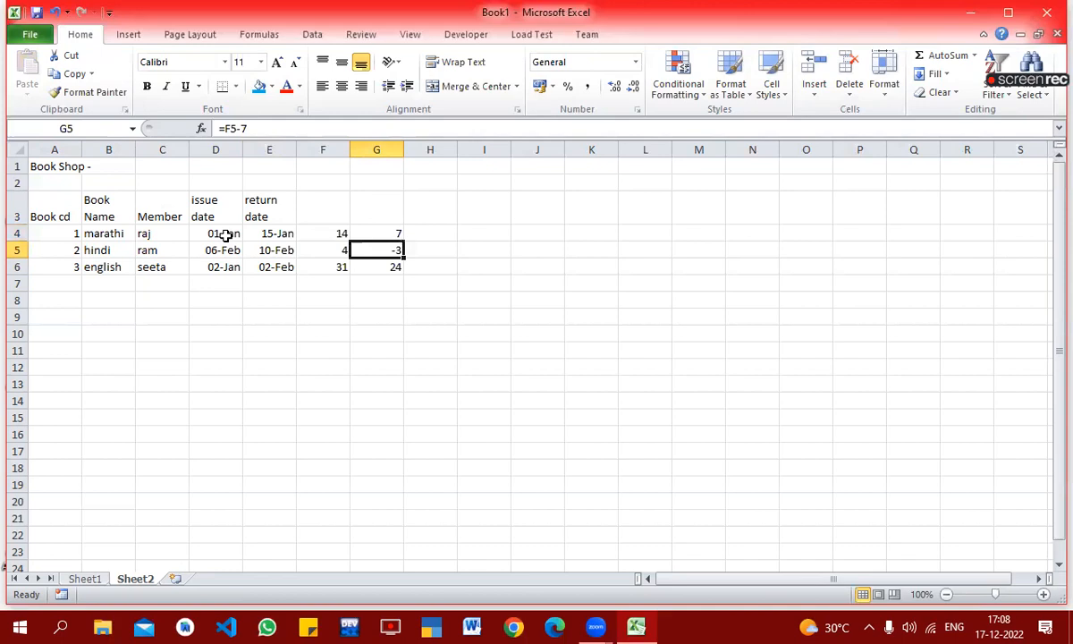
key(Down)
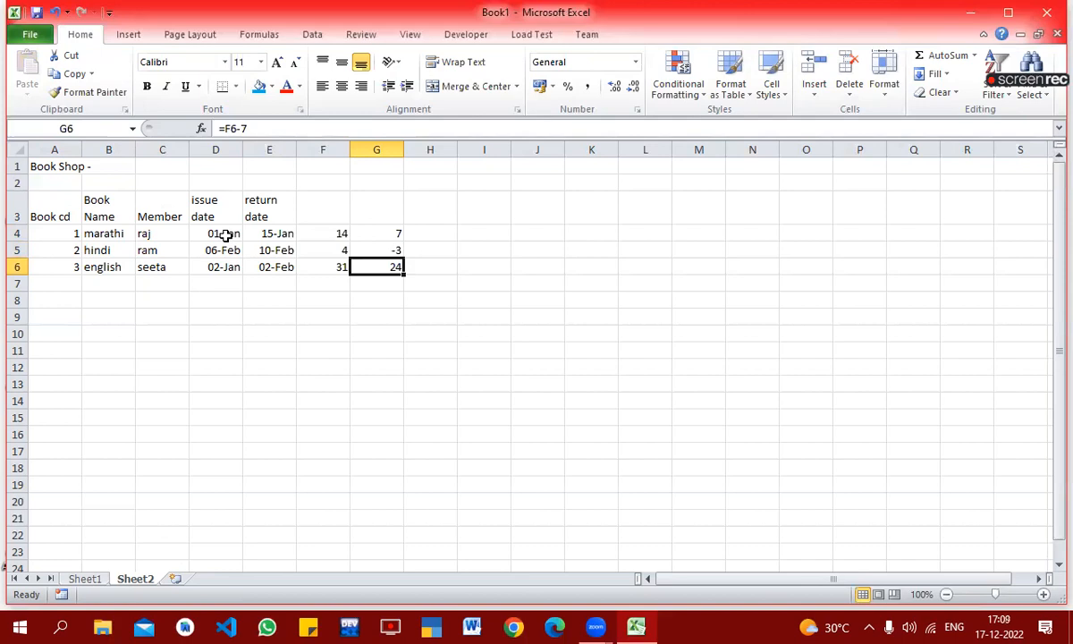
key(Up)
key(Up)
key(Right)
key(Down)
key(Left)
key(Right)
Step: Enter =IF(G4>0,G4*2,"") in H4 to charge 2 per extra day, leaving it blank otherwise
key(Up)
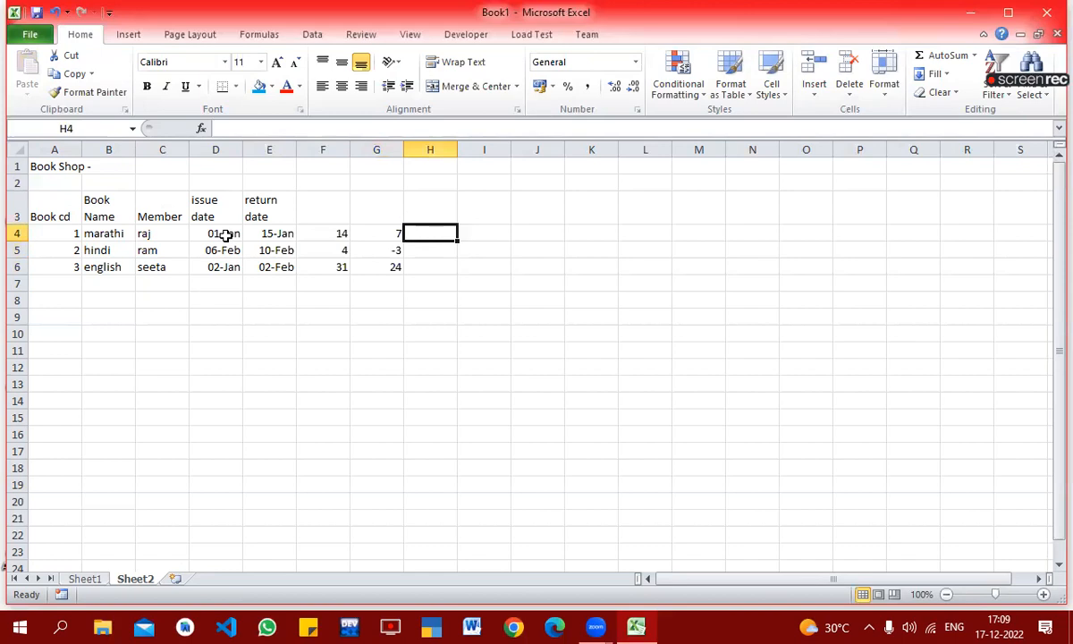
text(=if)
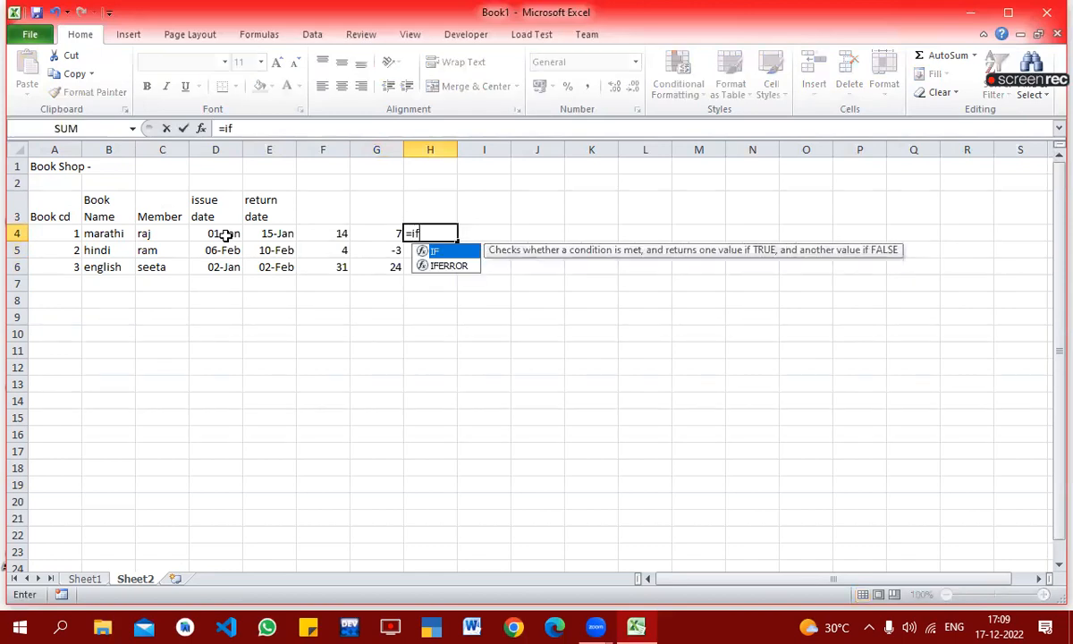
text(()
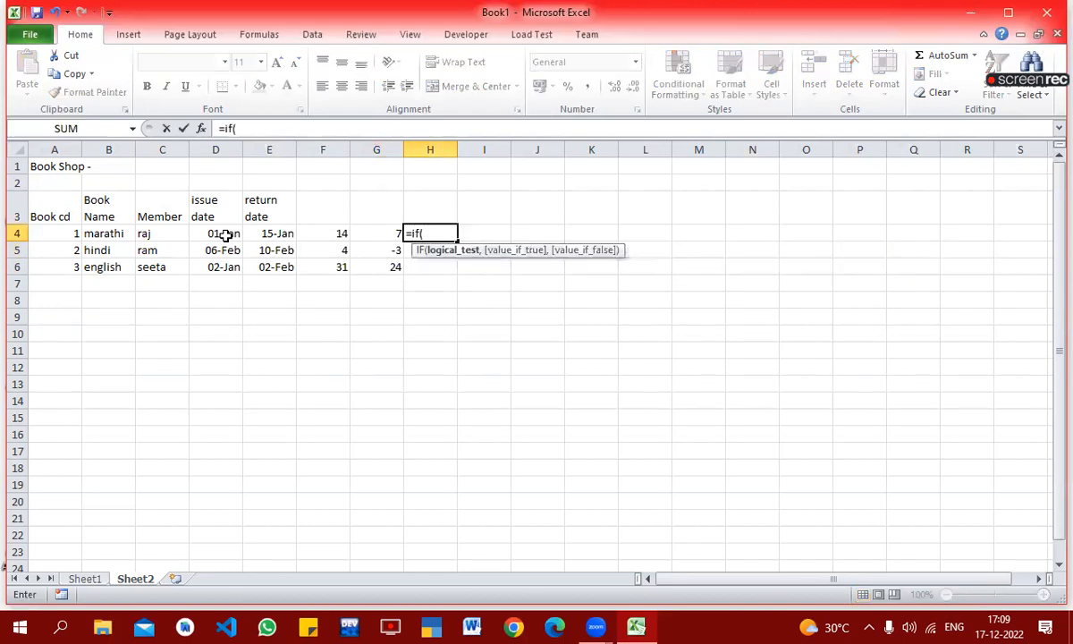
click(364, 231)
text(>)
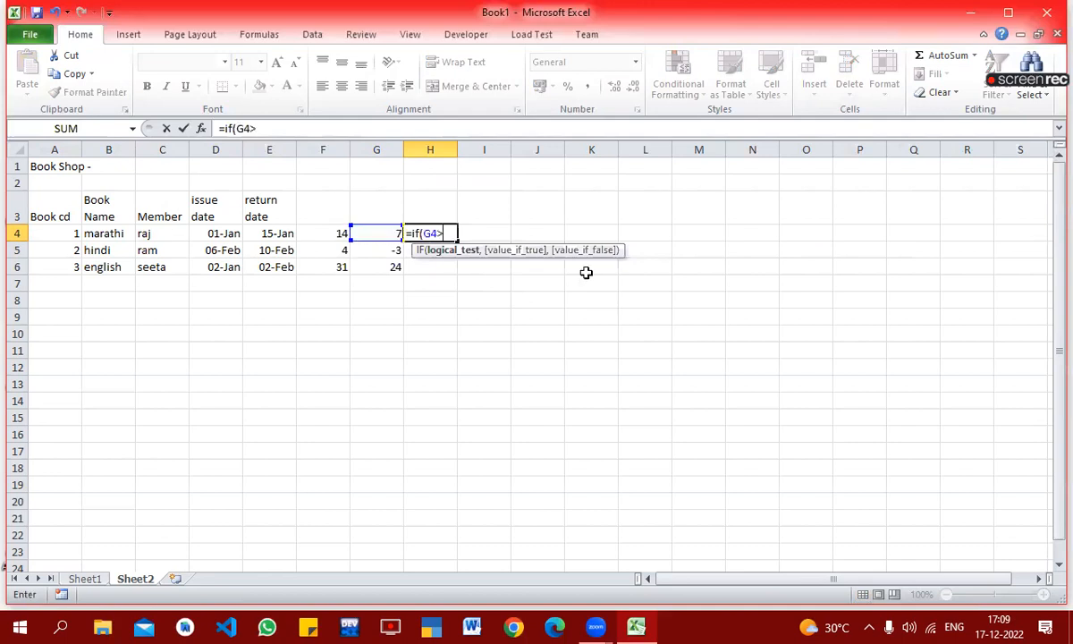
text(0,)
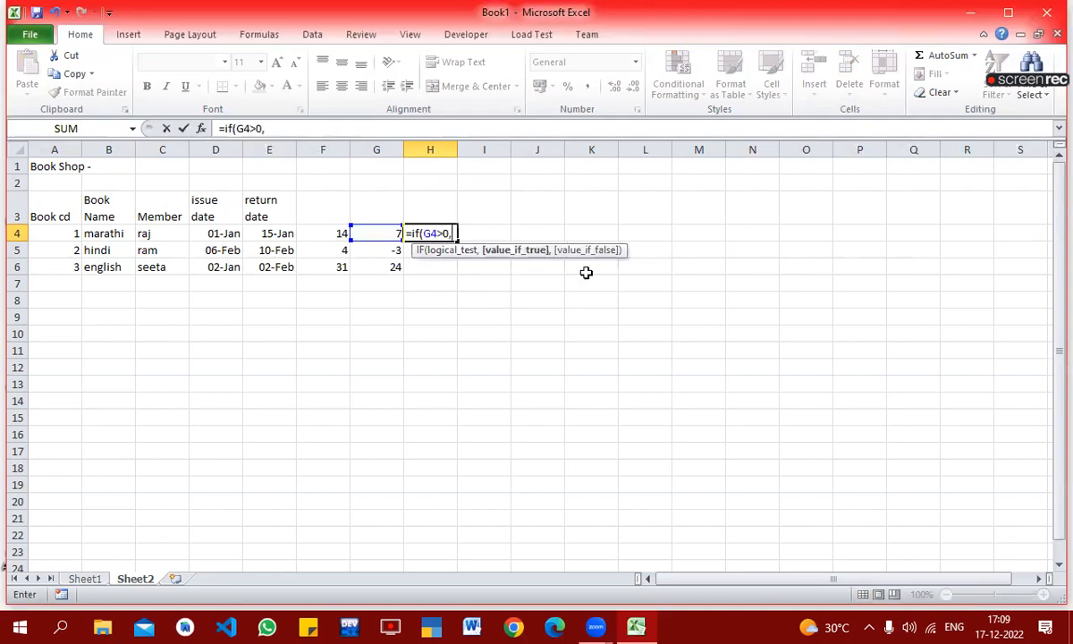
click(355, 234)
text(*2,)
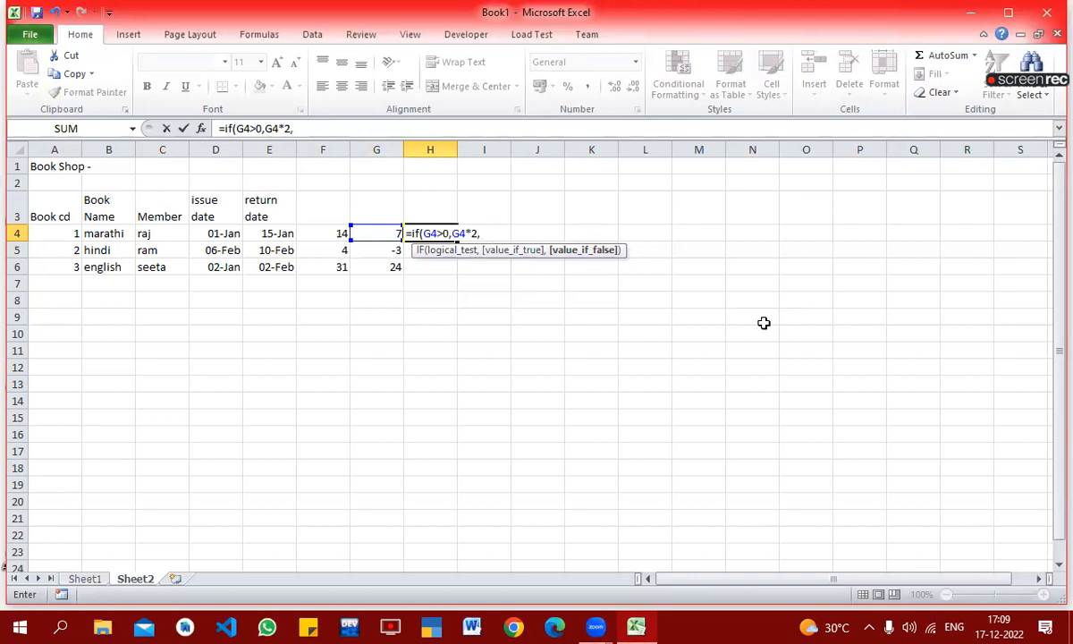
text(""))
key(Return)
Step: Fill the late-charge IF formula from H4 down to H6
key(Up)
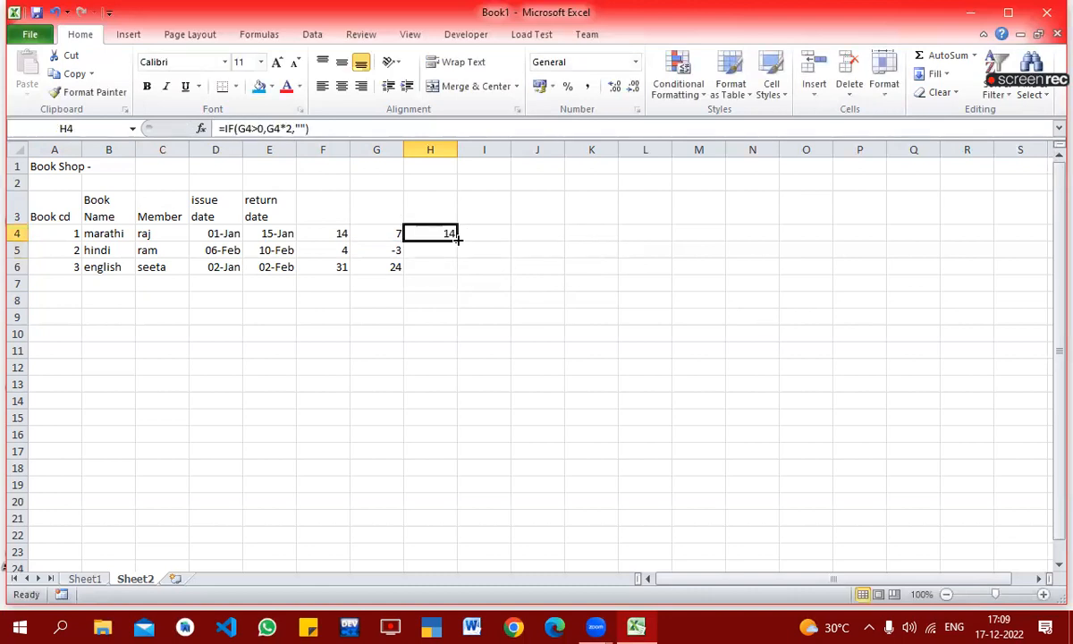
drag(457, 238, 460, 277)
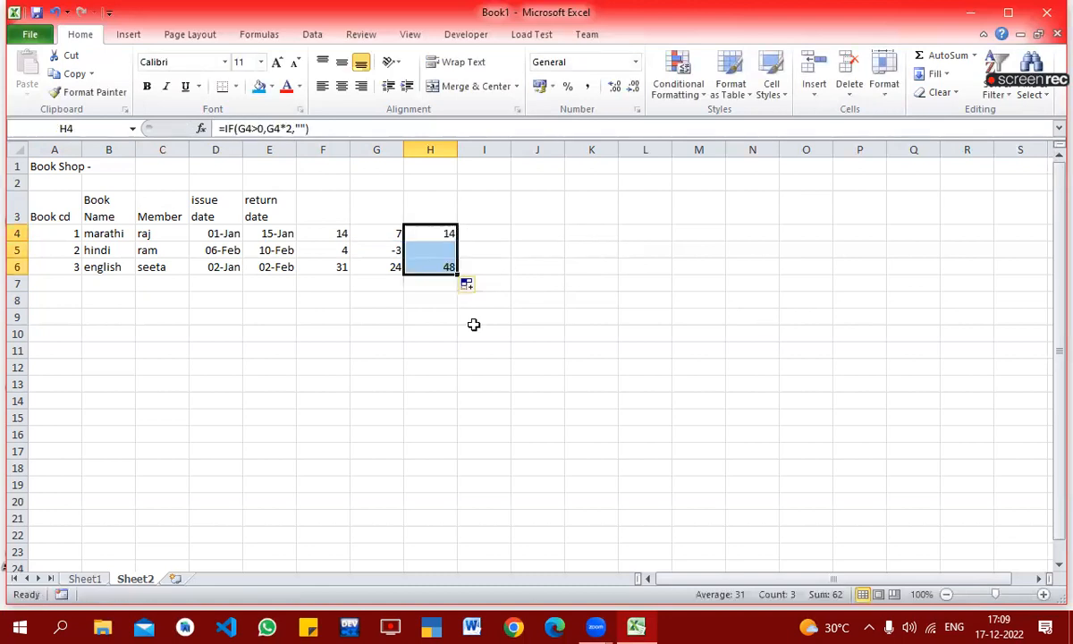
click(474, 324)
click(438, 231)
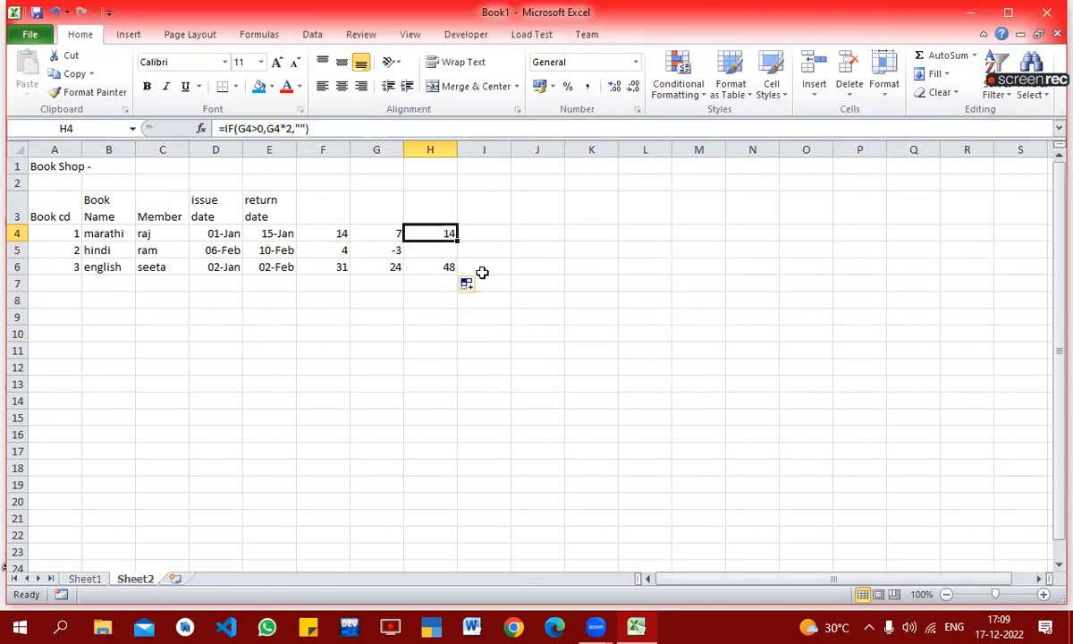
Step: Enter =IF(H4>0,"Defaulter","") in I4 to flag a member who owes a late charge
click(489, 232)
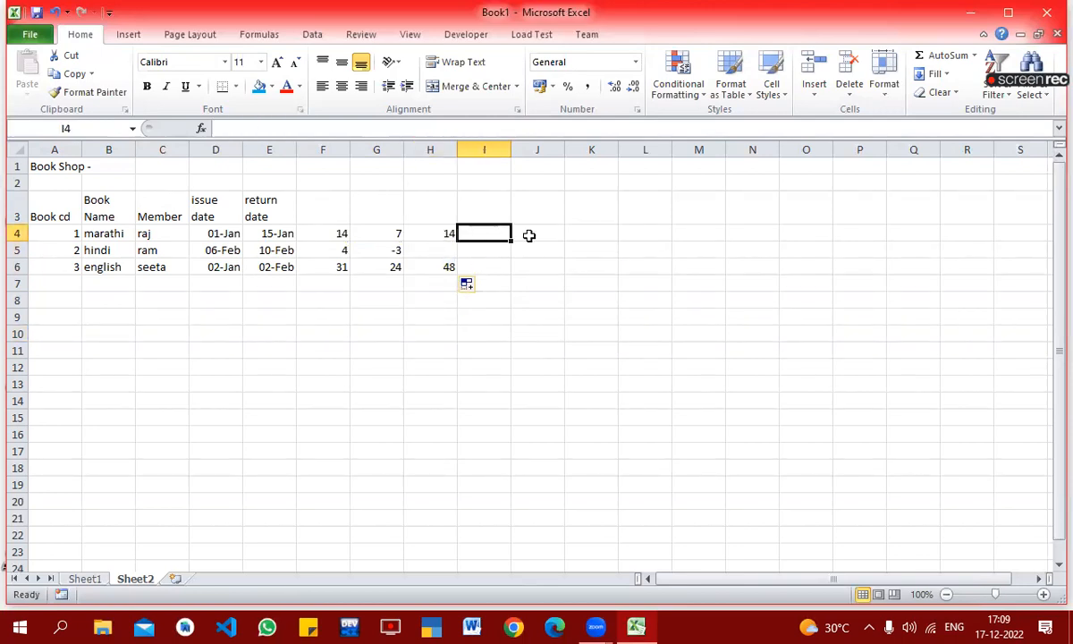
text(=if)
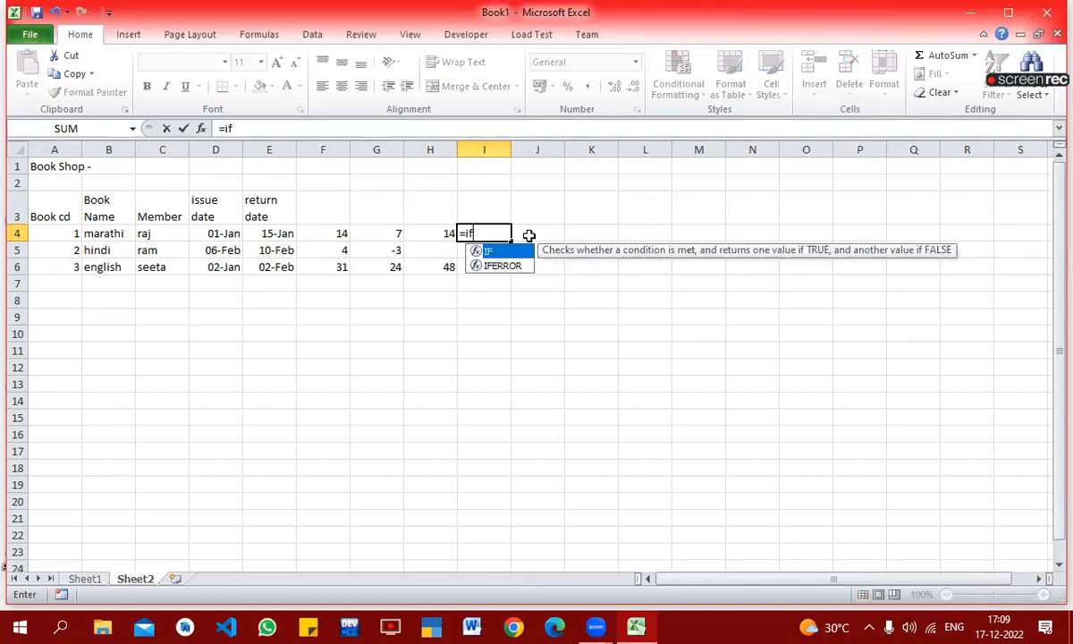
text(()
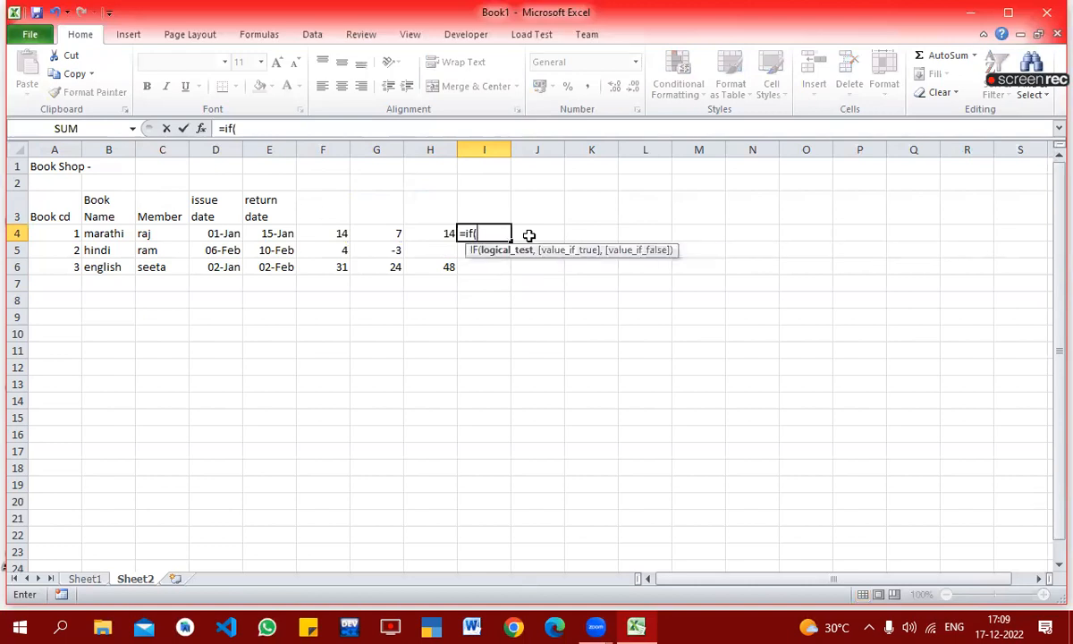
click(445, 233)
text(>)
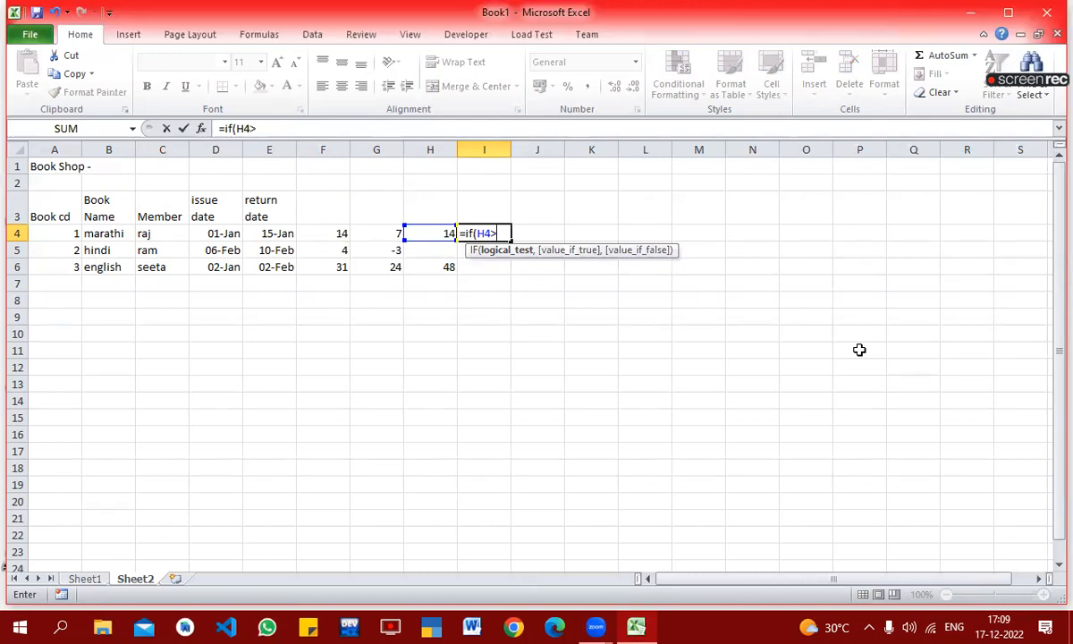
text(0,"D)
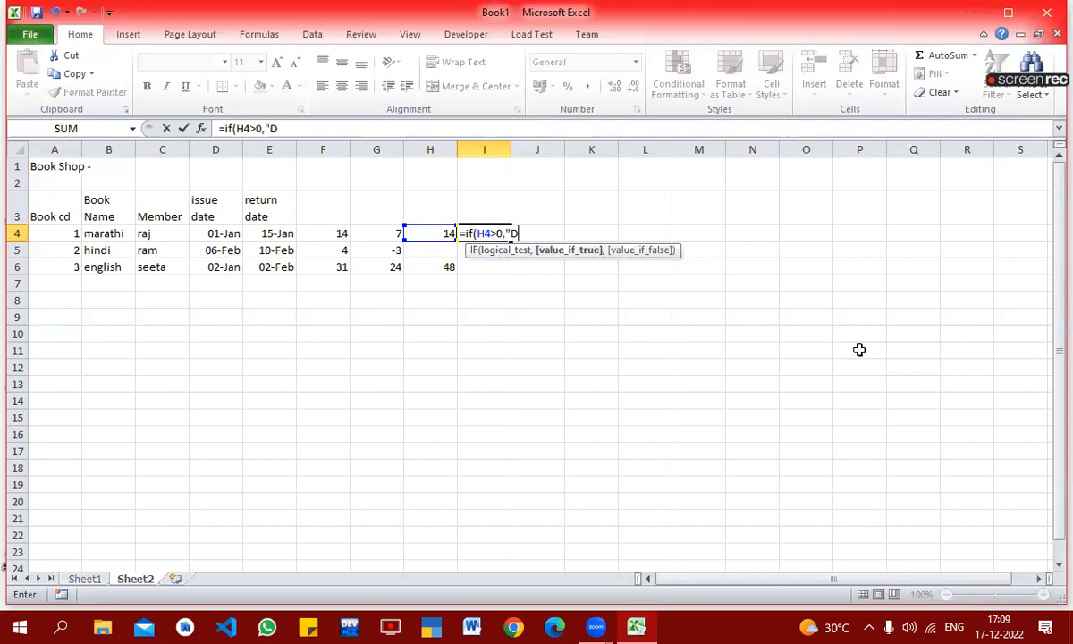
text(efaulter)
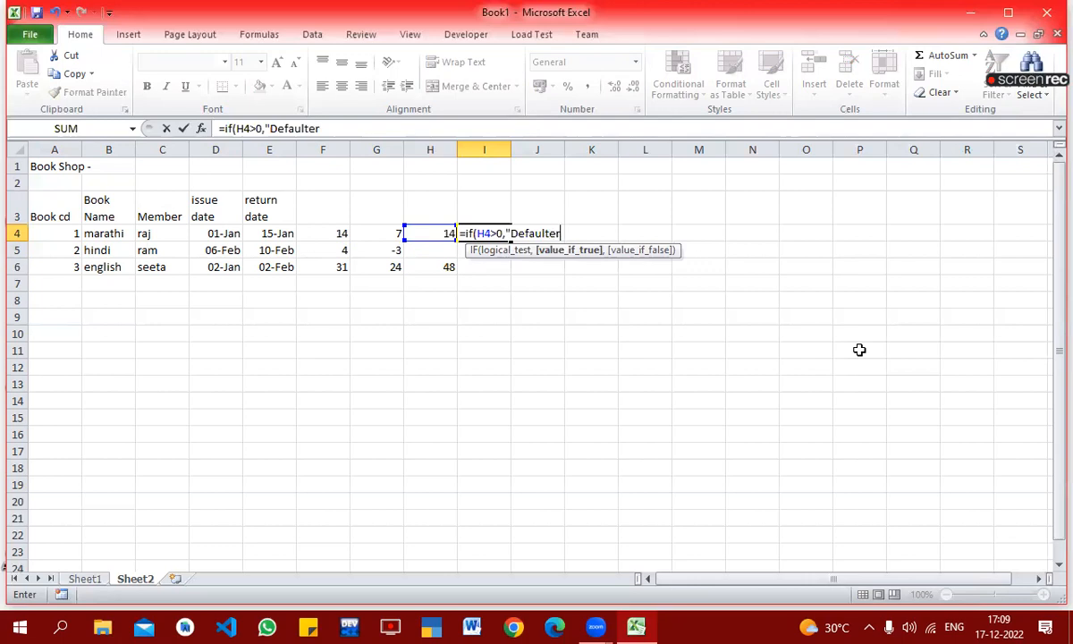
text(",")
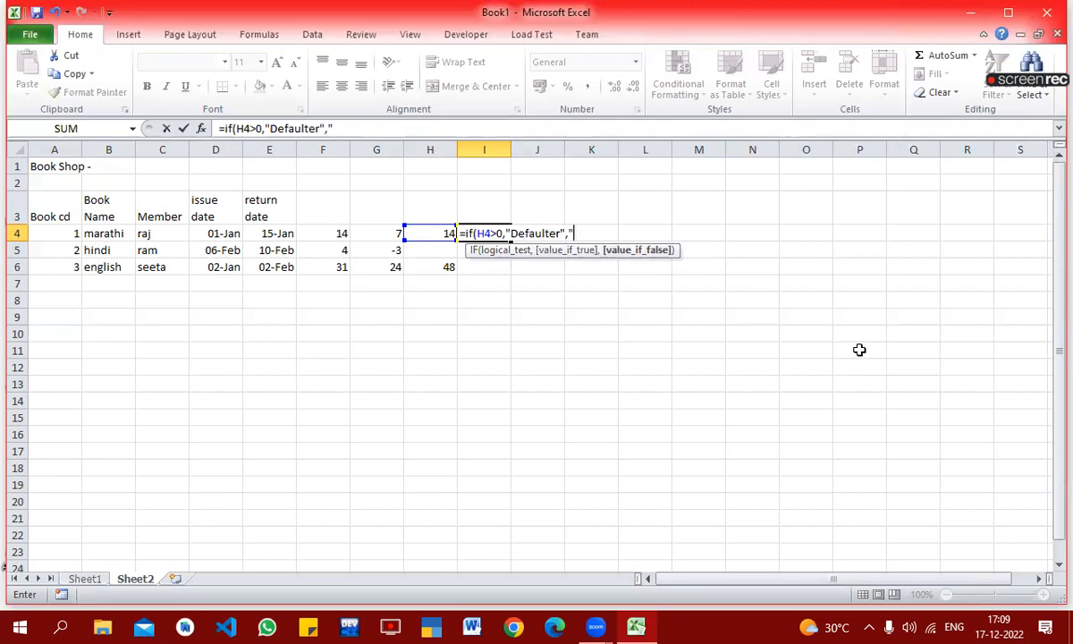
text("))
key(Return)
Step: Copy the Defaulter formula from I4 down to I5:I6
key(Up)
key(ctrl+c)
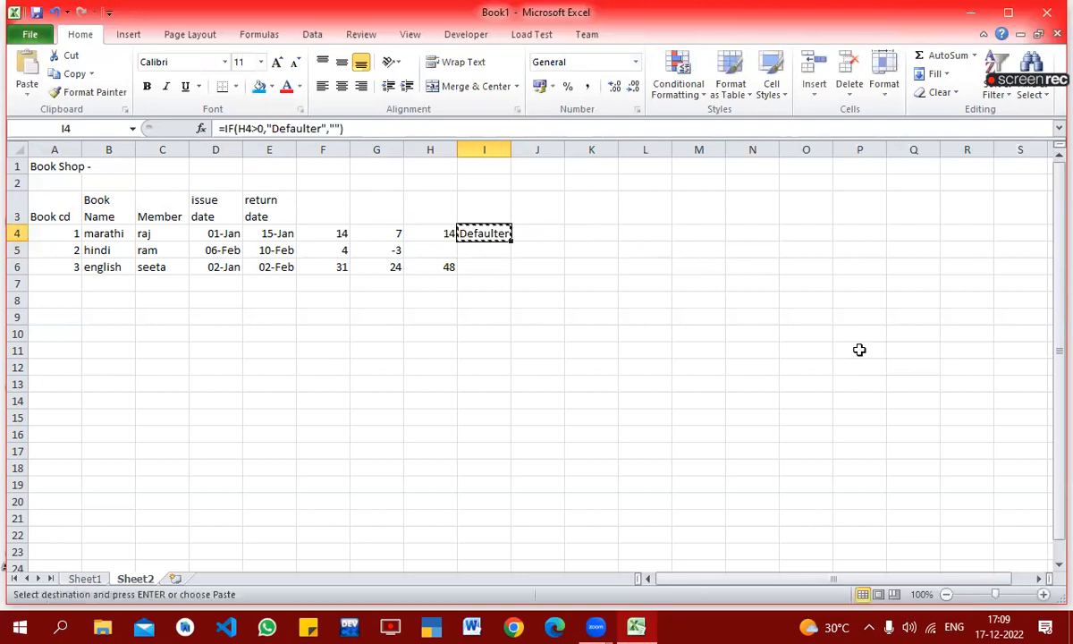
key(shift+Down)
key(shift+Down)
key(Return)
key(Down)
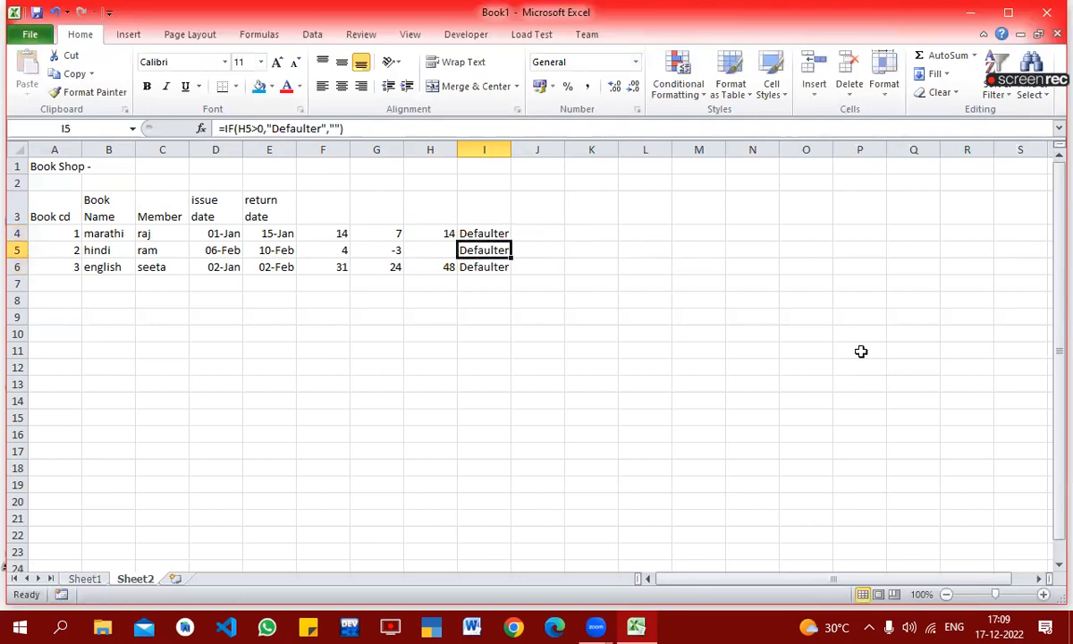
Step: Inspect the cell reference and condition in the Defaulter formula in I4
key(Up)
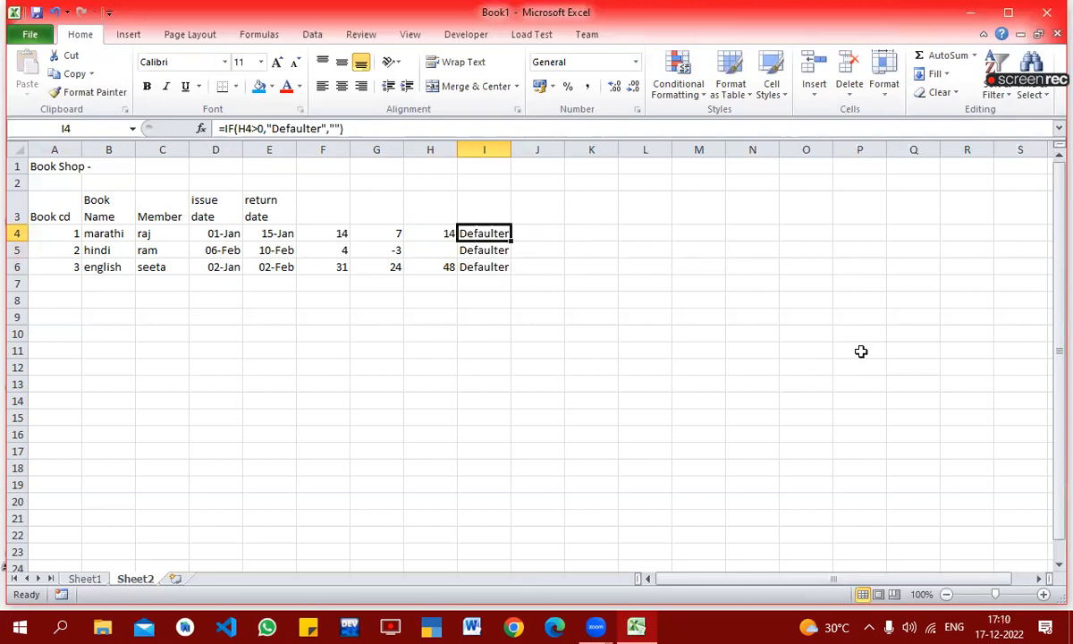
key(F2)
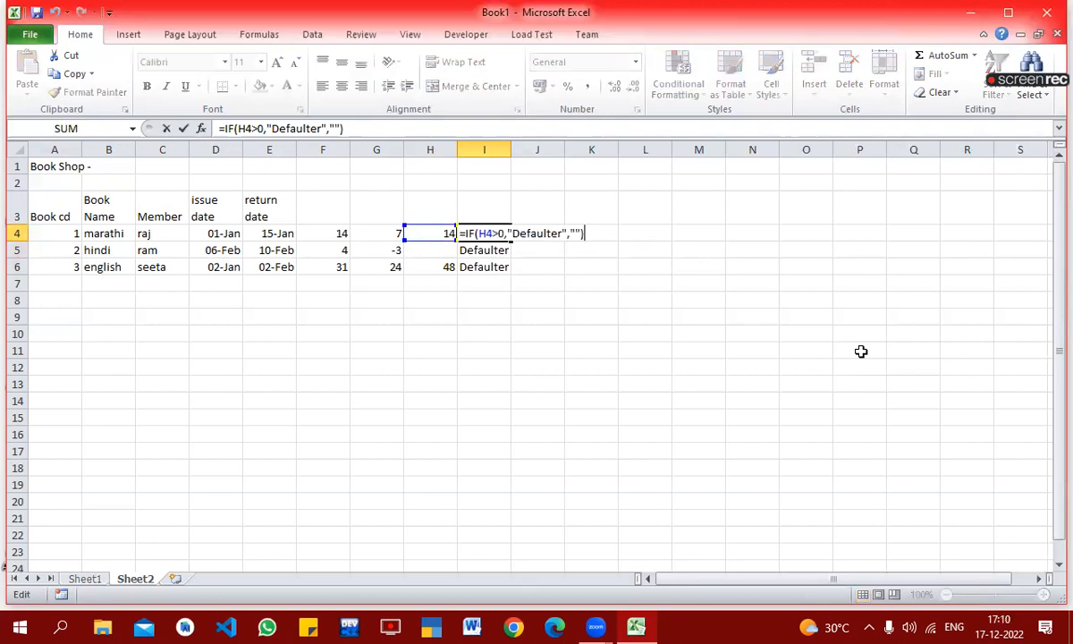
key(Return)
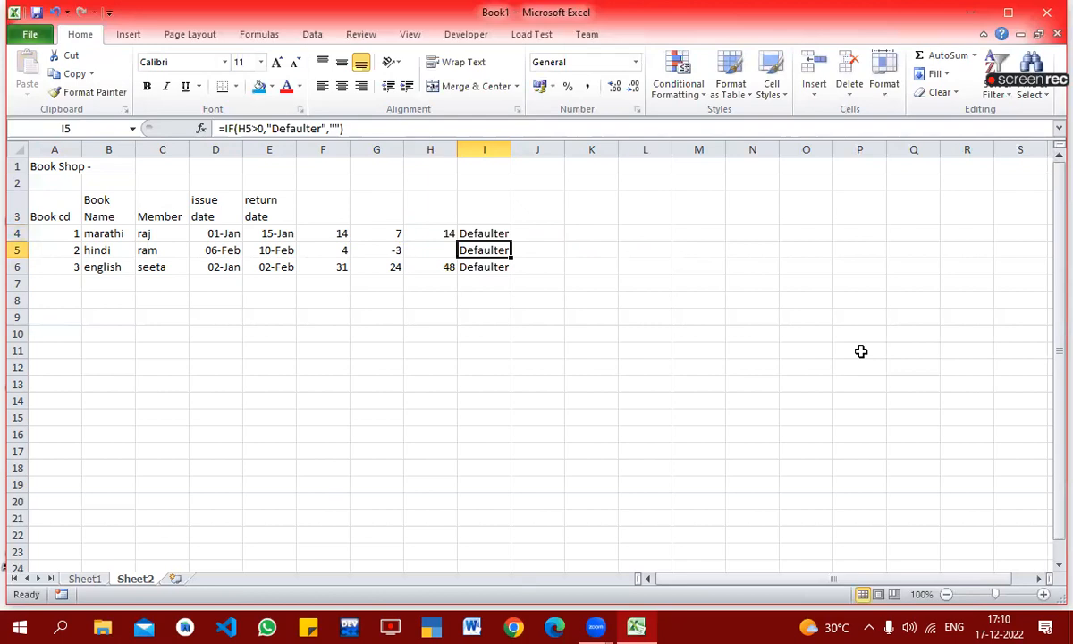
Step: Examine the Defaulter formulas in I4:I6 and the late-charge formula in H5 to find why the flag is wrong
key(F2)
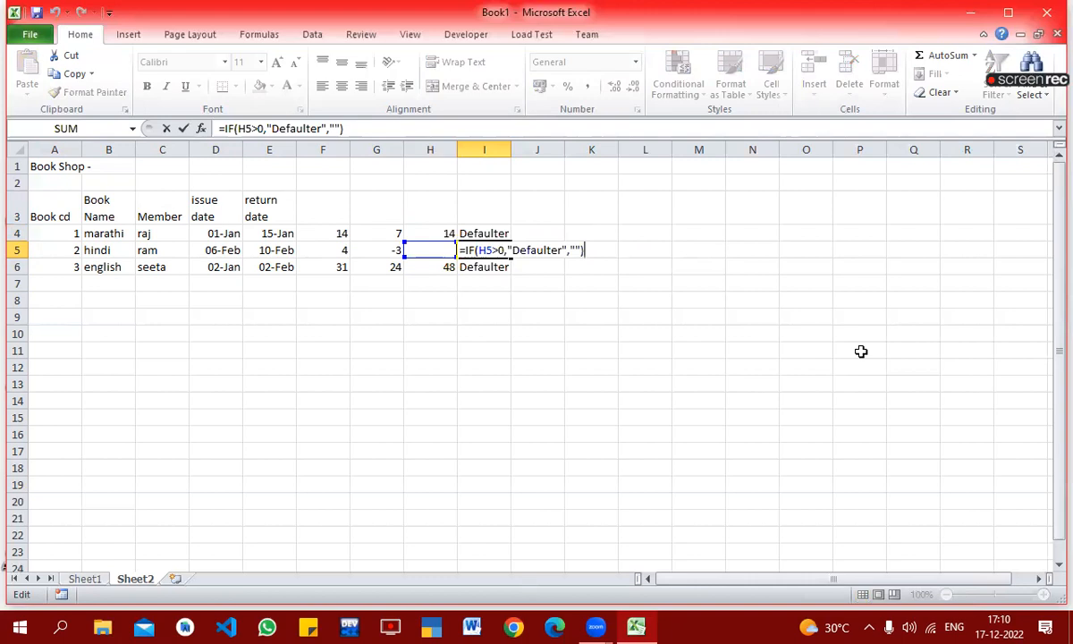
key(Return)
key(Up)
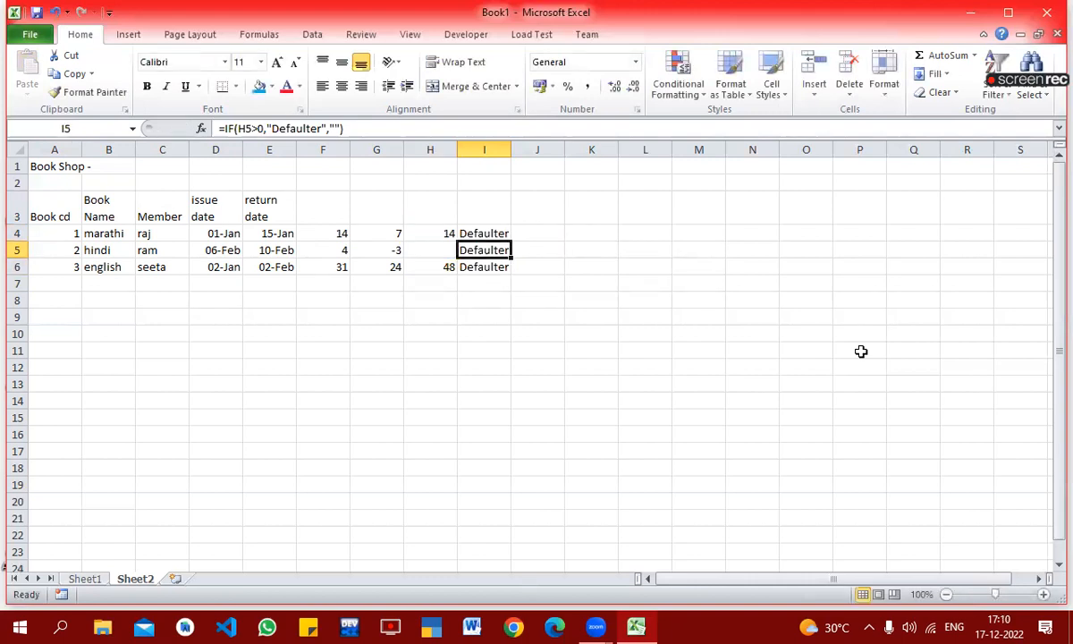
key(Down)
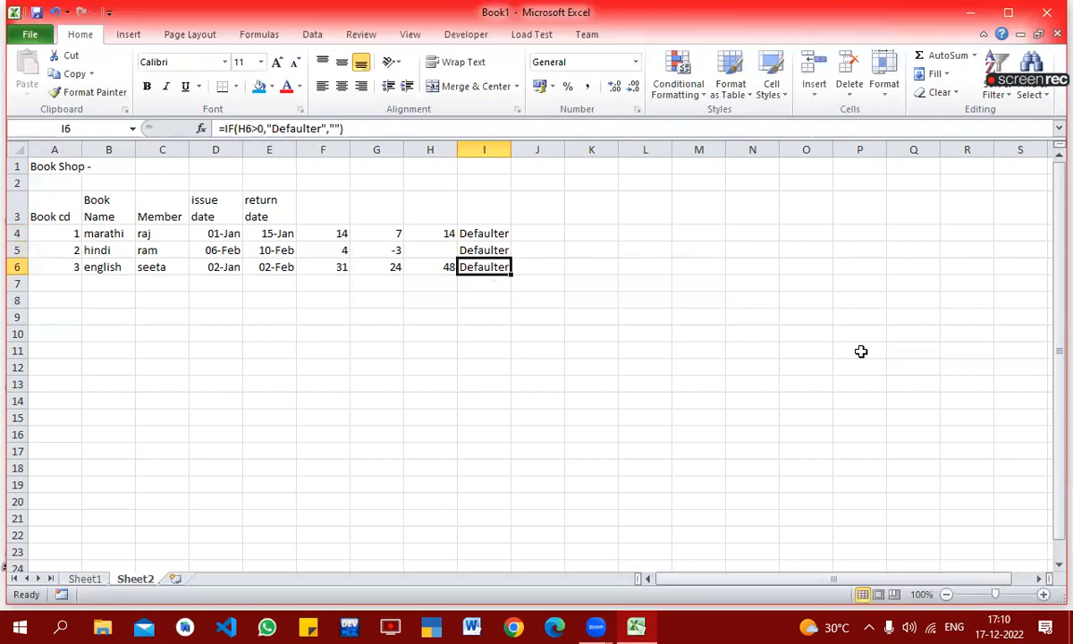
key(Up)
key(Up)
key(Down)
key(Down)
key(Up)
key(Left)
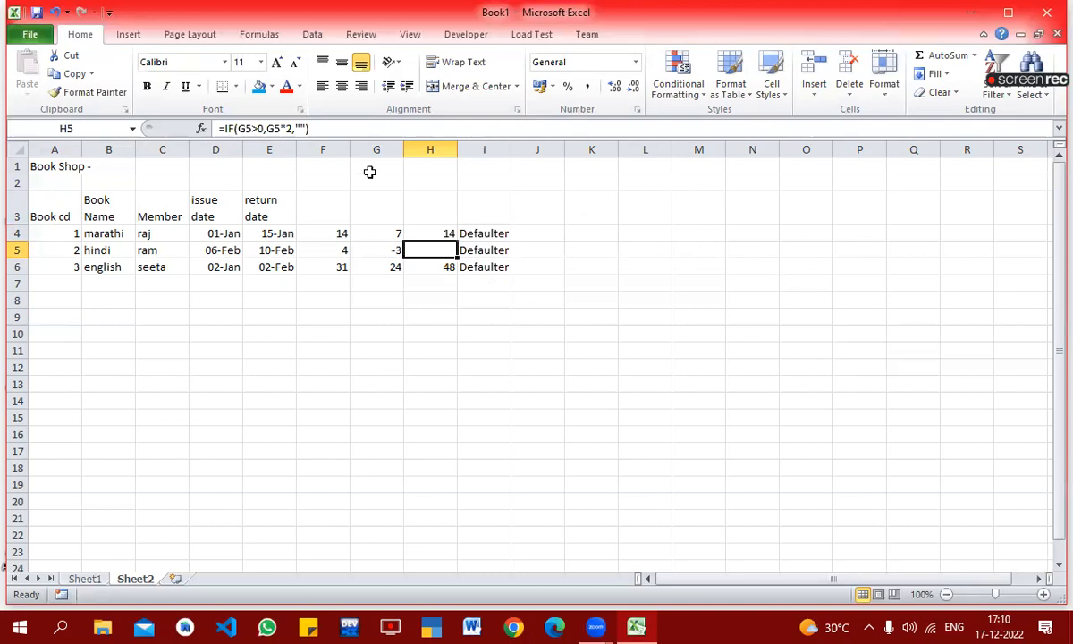
Step: Change the late-charge IF formula in H4 to give 0 instead of blank text when G4 is not above zero
click(447, 233)
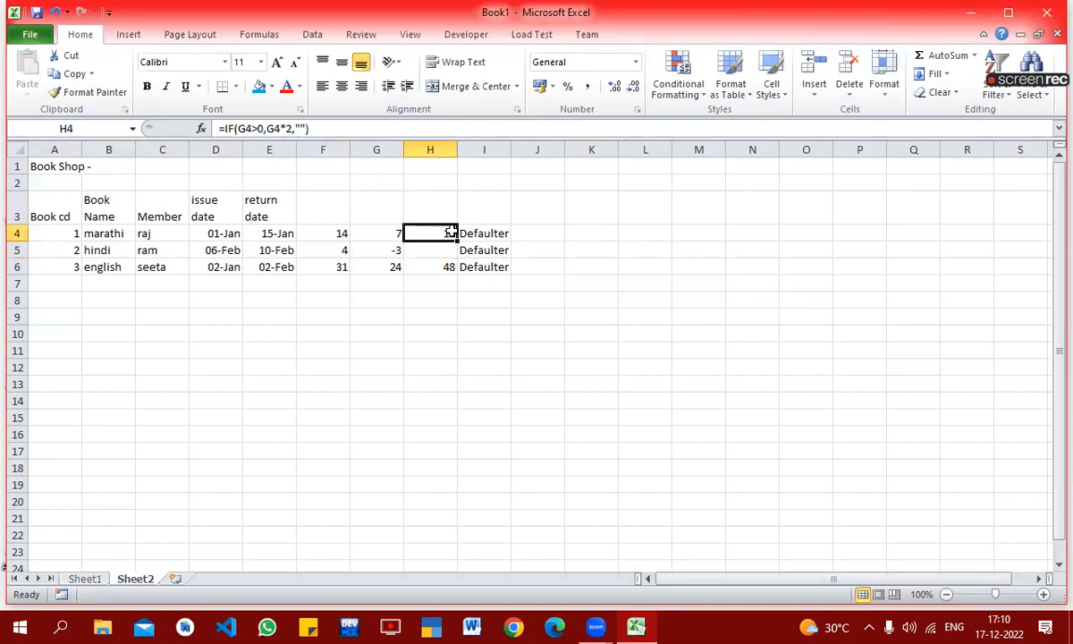
click(295, 128)
key(Delete)
key(Delete)
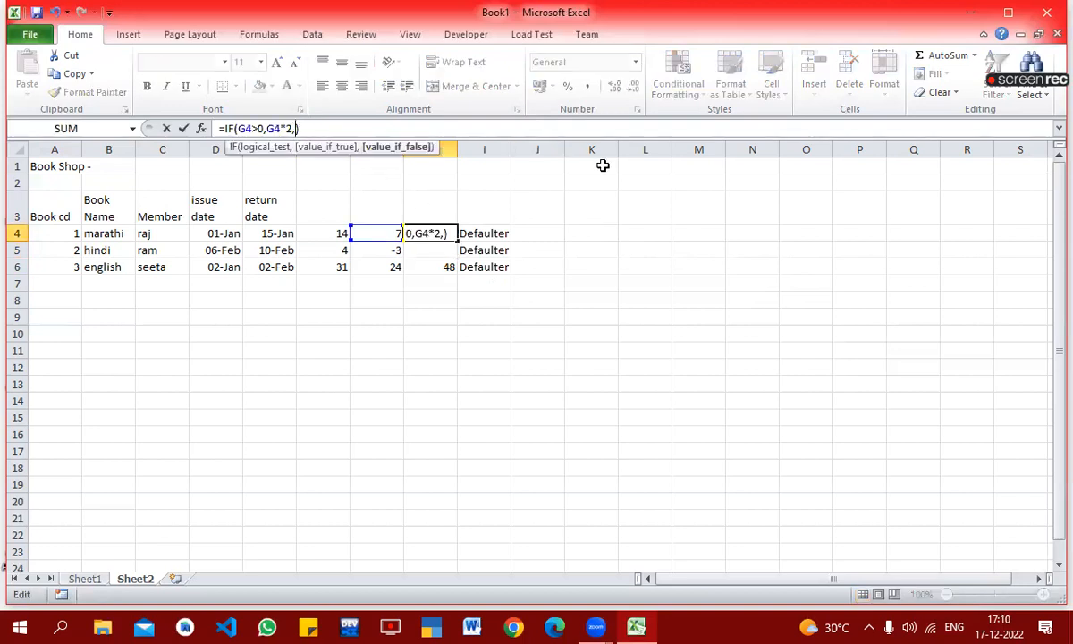
text("")
key(Return)
Step: Fill the revised late-charge formula from H4 down to H6 and check the Defaulter flag in I5
key(Up)
drag(456, 240, 455, 274)
click(514, 303)
click(491, 249)
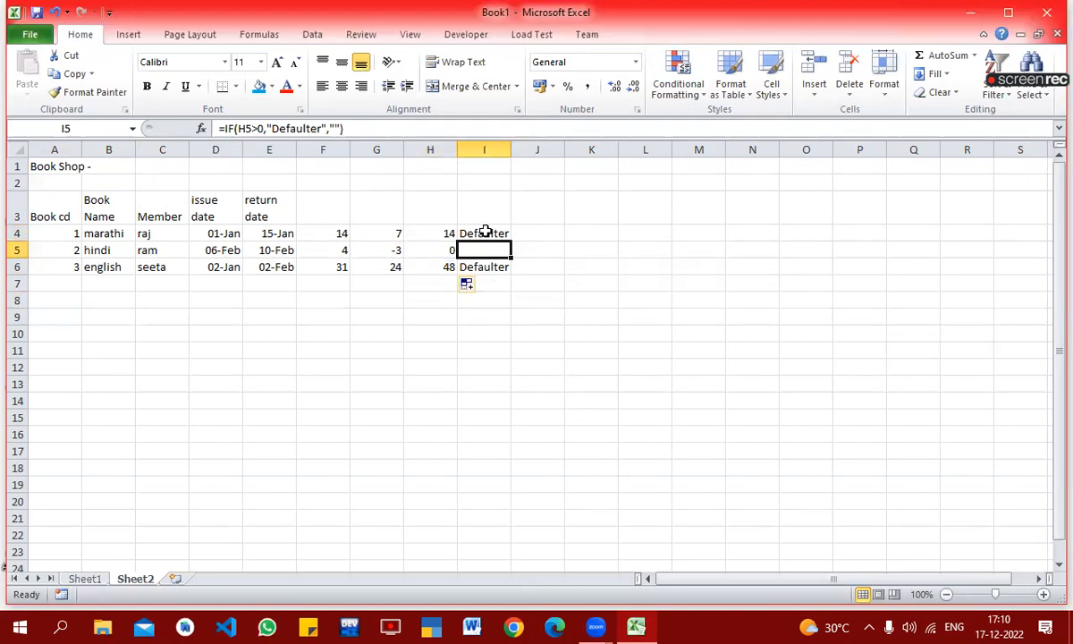
Step: Conditionally format I4:I6 so cells equal to Defaulter get Light Red Fill with Dark Red Text
drag(483, 228, 493, 268)
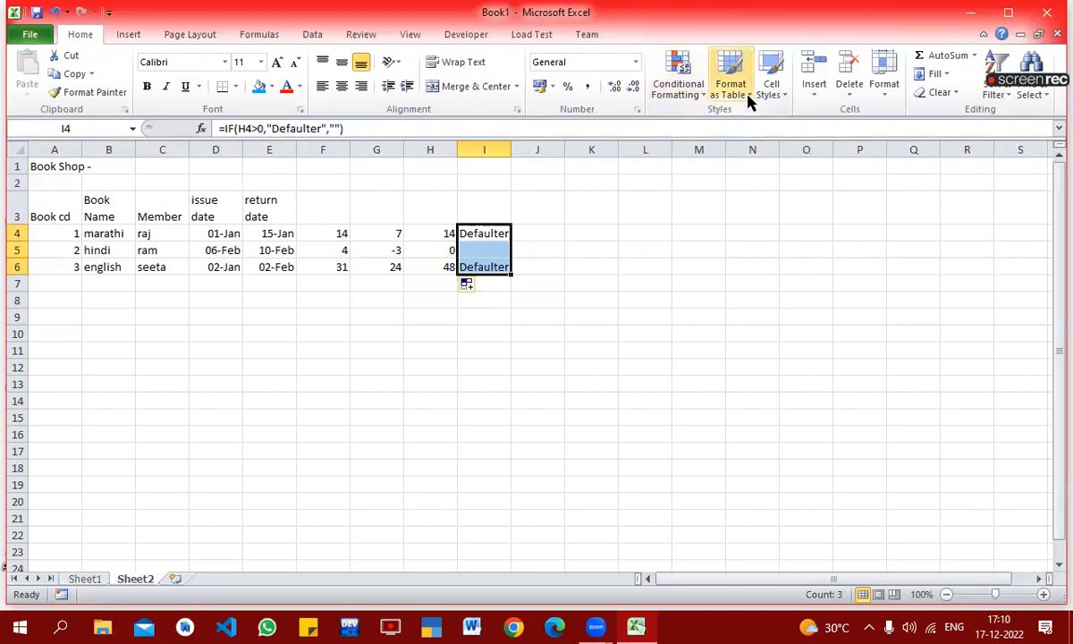
click(701, 95)
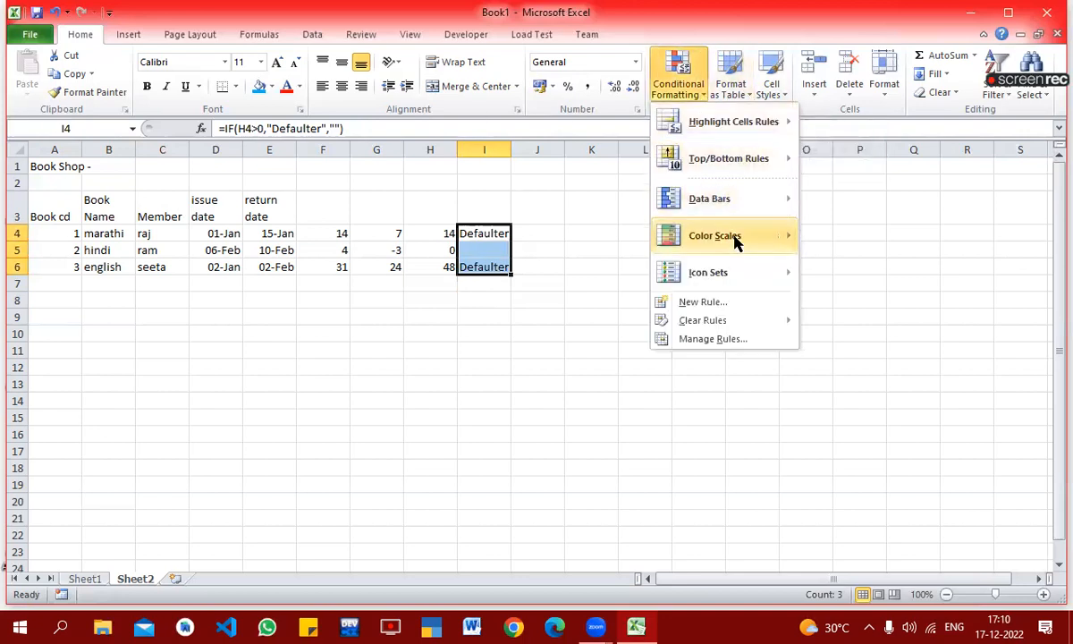
mouse_move(726, 192)
mouse_move(731, 162)
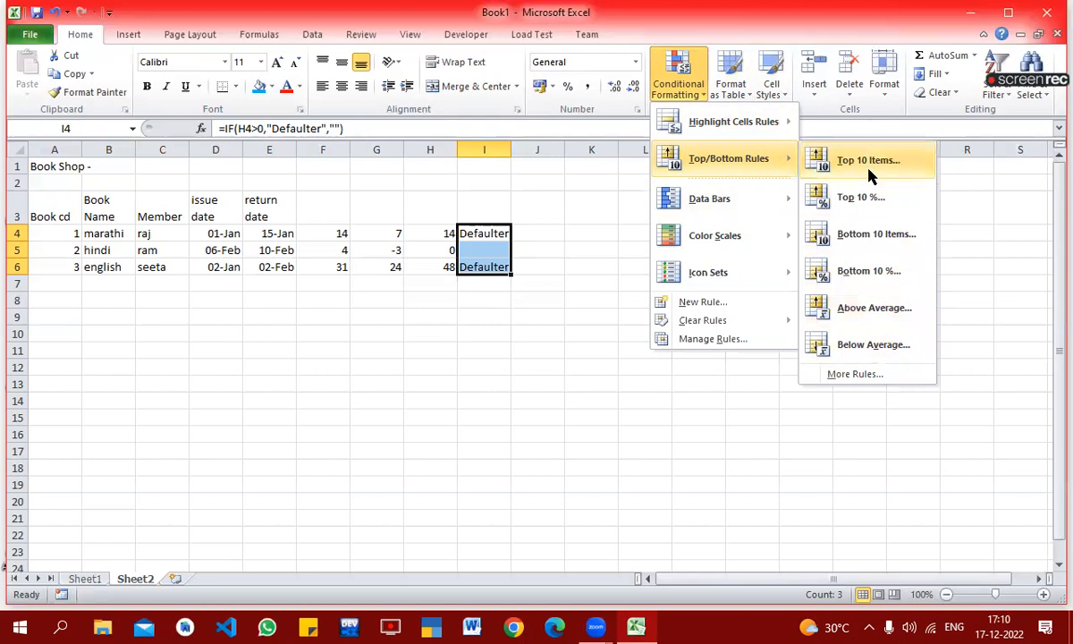
mouse_move(784, 125)
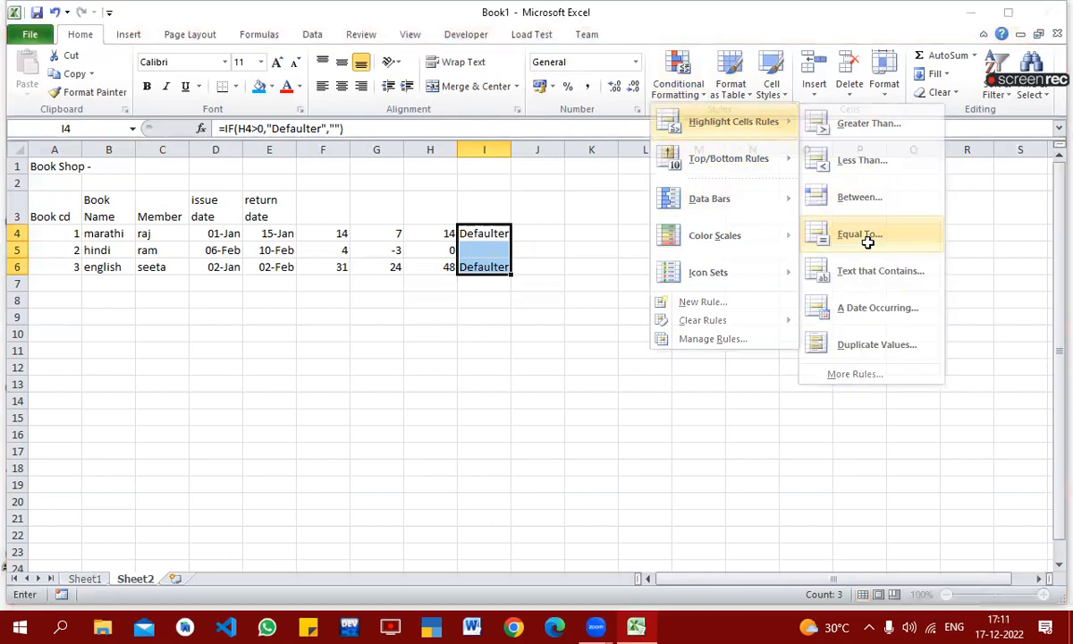
click(867, 247)
text(Defaulter)
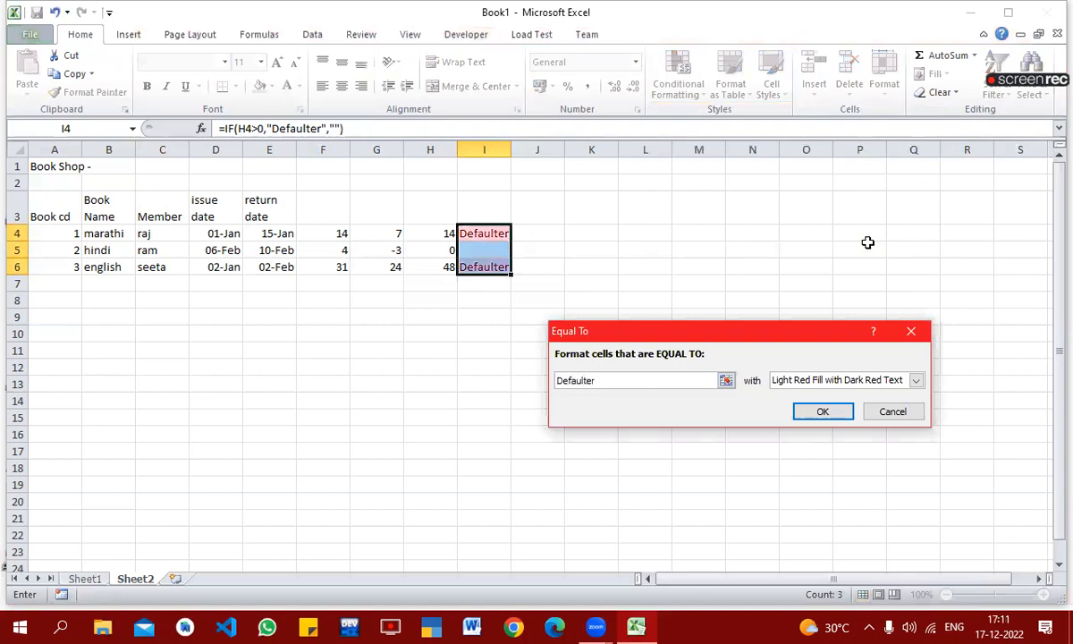
key(Return)
click(595, 382)
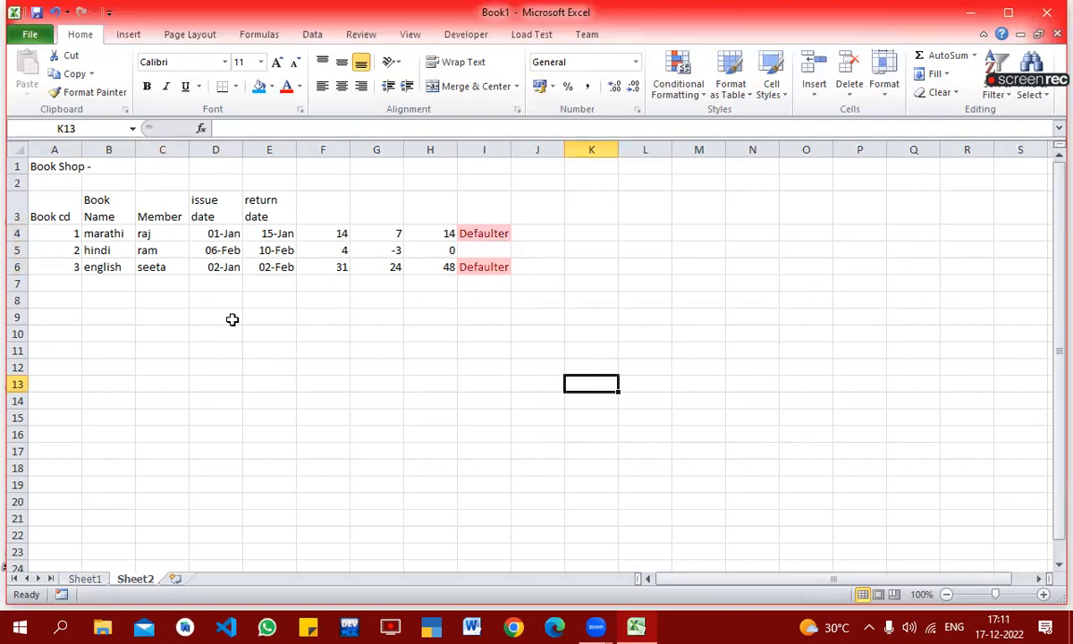
Step: Set the return date of the marathi book in E4 to 8-01-2022
click(266, 232)
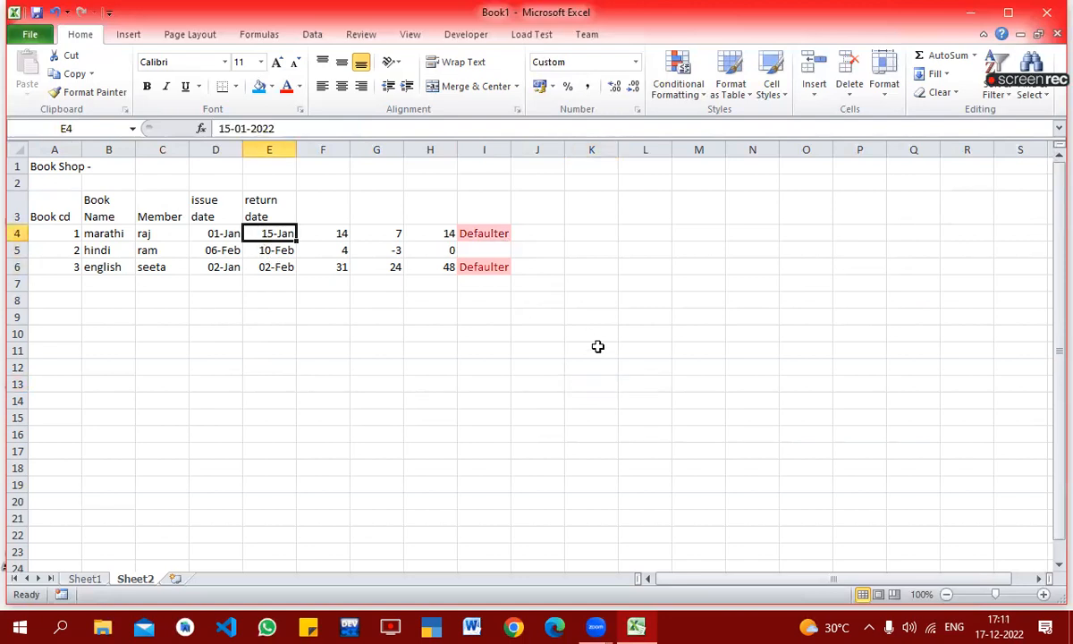
key(F2)
key(Left)
key(Left)
key(Left)
key(Left)
key(Left)
key(Left)
key(Left)
key(Left)
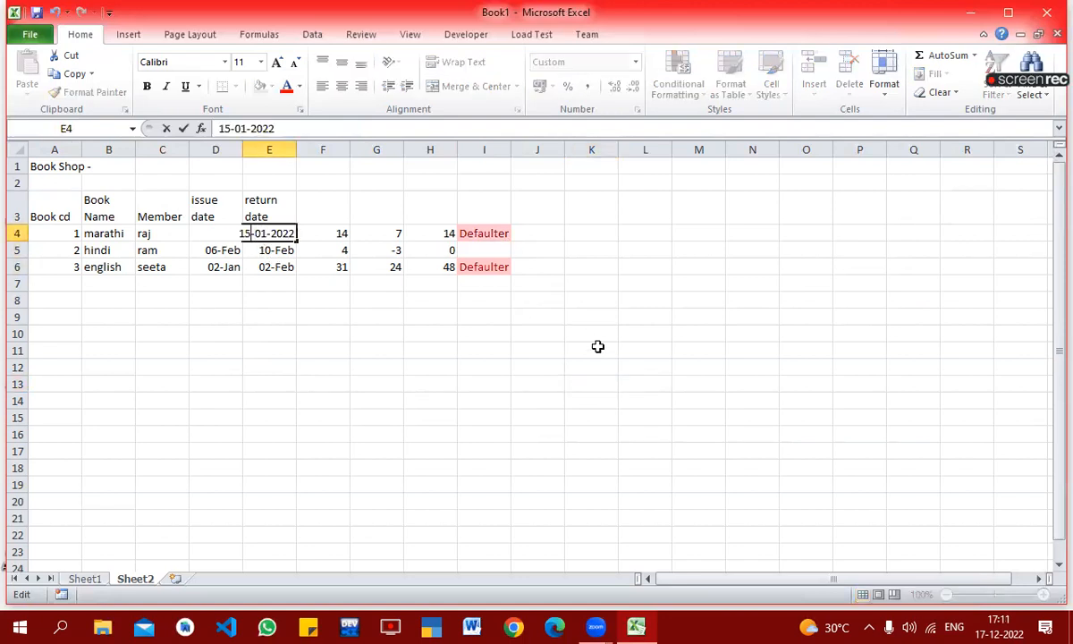
key(BackSpace)
key(BackSpace)
text(8)
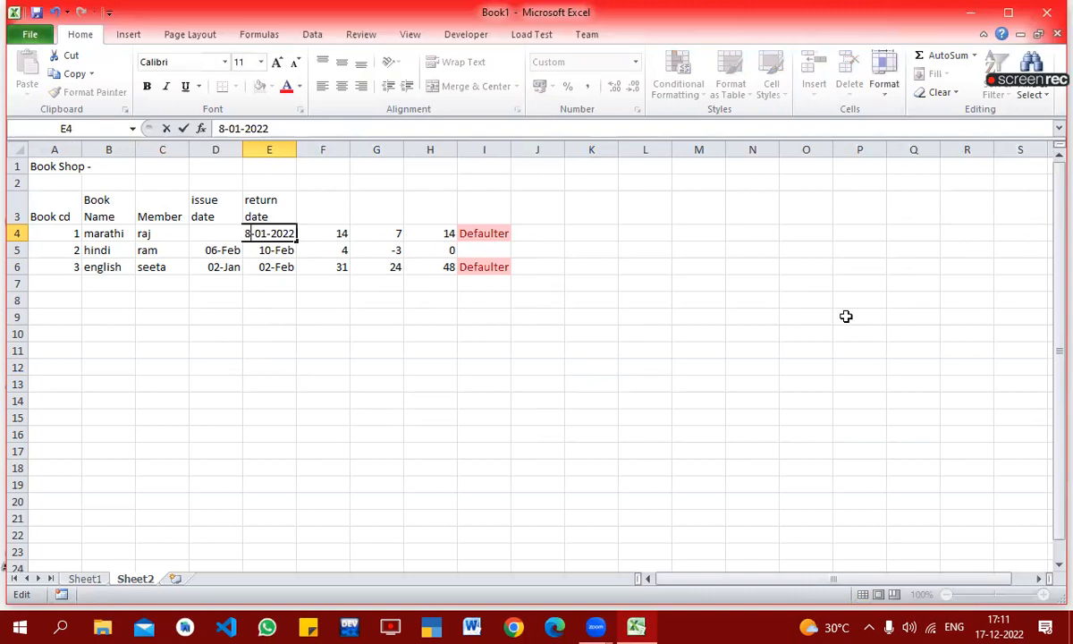
key(Return)
Step: Check the recalculated days, excess days, late charge and Defaulter flag in F4:I4 for the marathi book
key(Up)
key(Right)
key(Right)
key(Right)
key(Right)
key(Left)
key(Left)
key(Right)
Step: Set the return date in E4 to 09-01-2022 and check the recalculated results across F4:I4
key(Left)
key(Left)
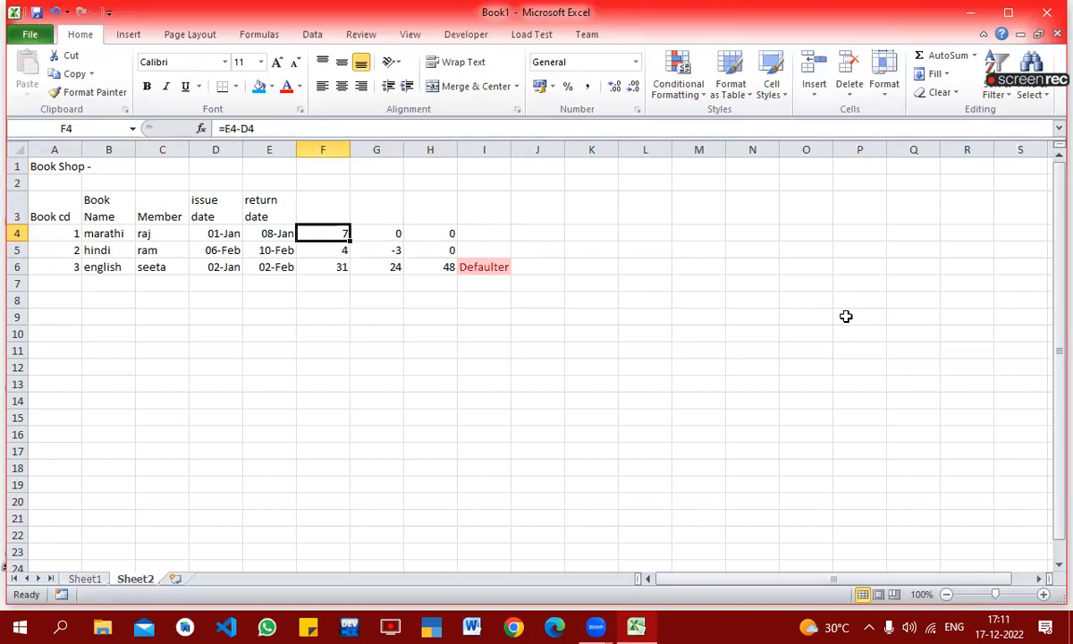
key(Left)
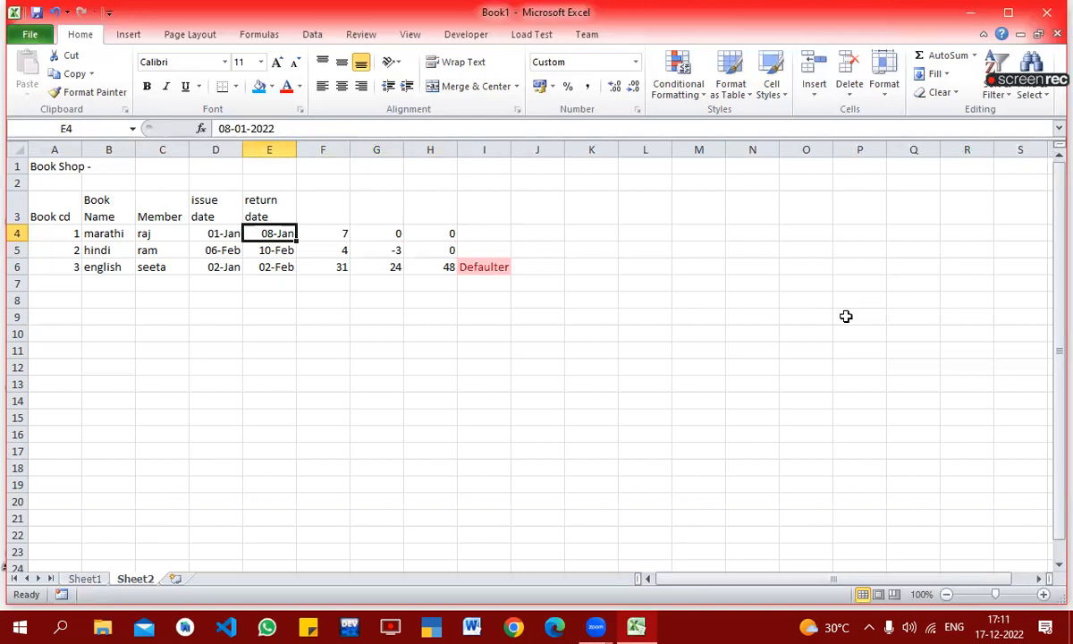
key(F2)
key(Left)
key(Left)
key(Left)
key(Left)
key(Left)
key(Left)
key(Left)
key(Left)
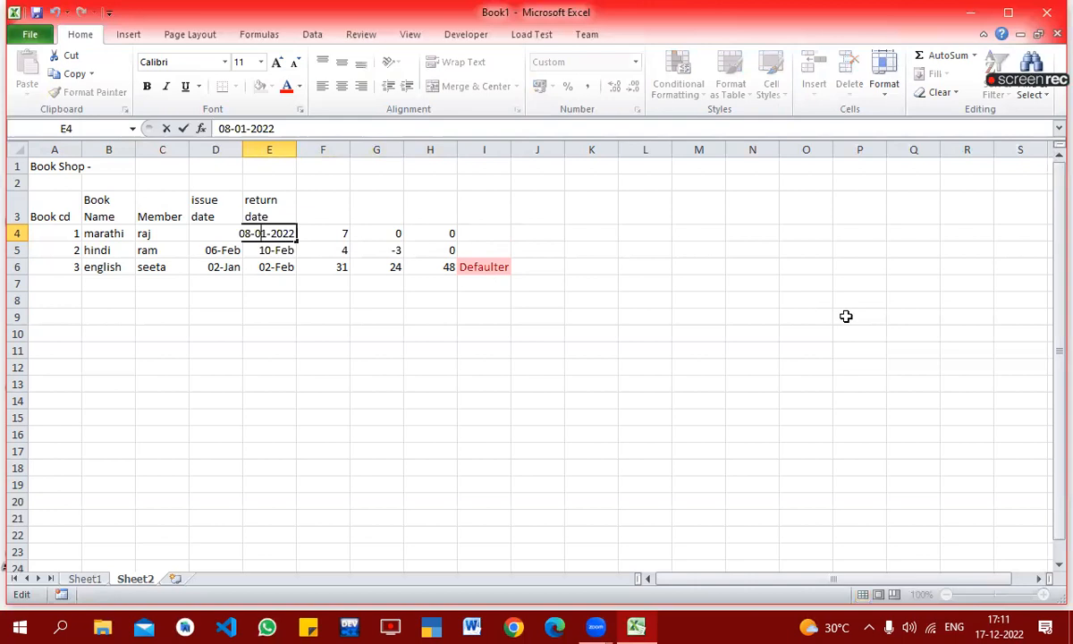
key(BackSpace)
text(9)
key(Return)
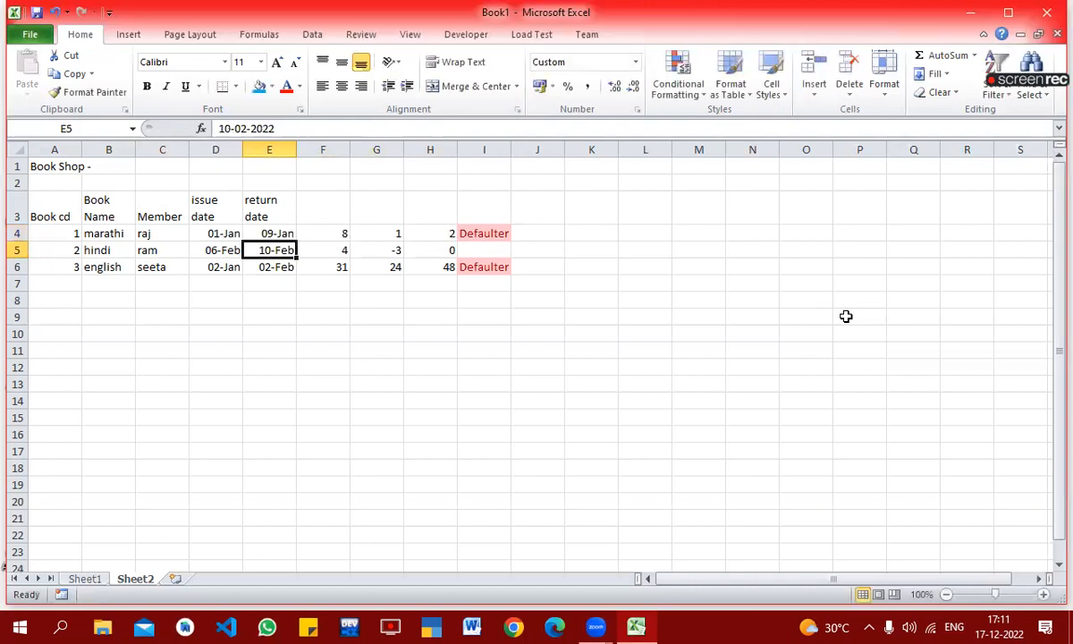
key(Up)
key(Right)
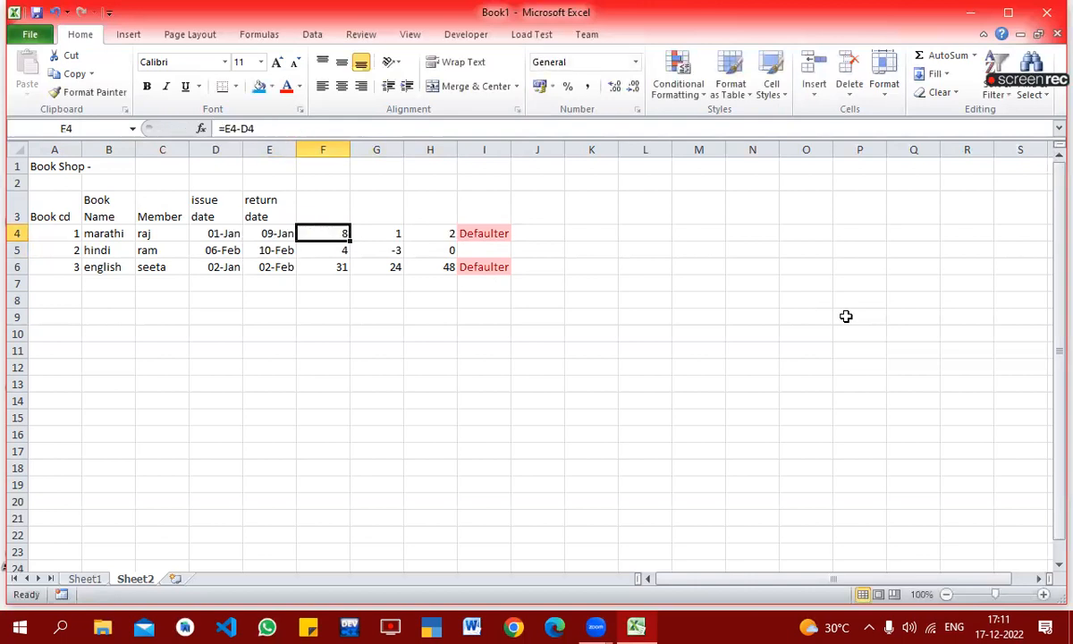
key(Right)
key(Right)
key(Right)
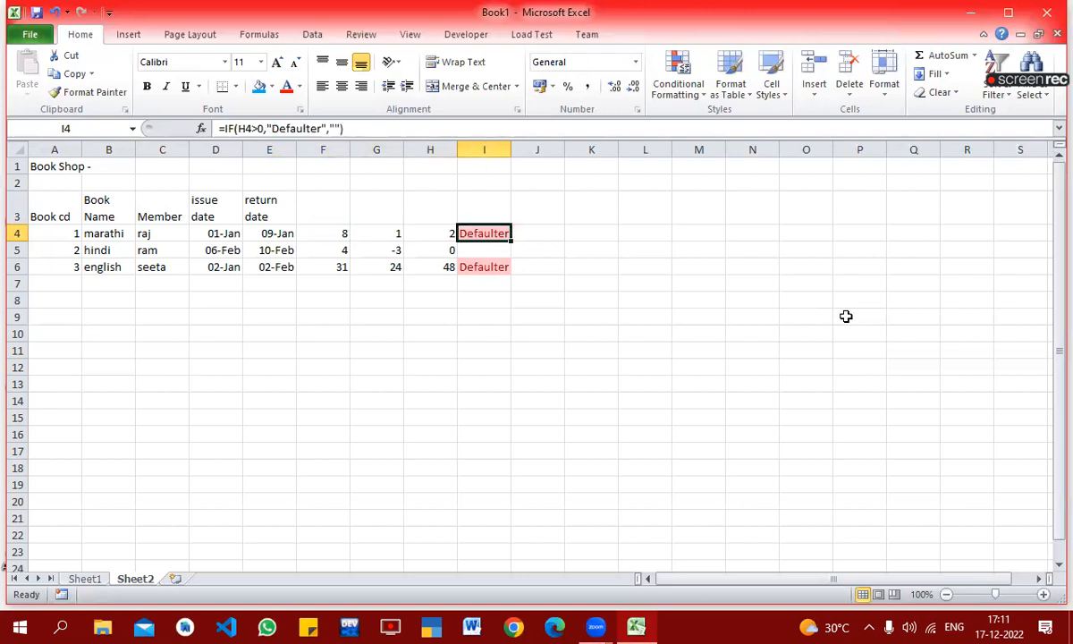